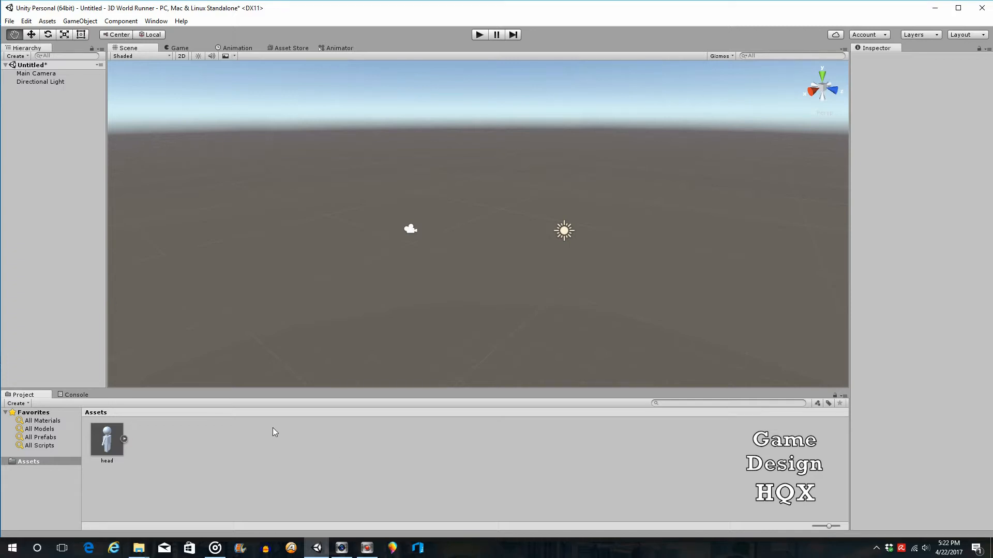
{"action": "left_click", "coordinate": [109, 442]}
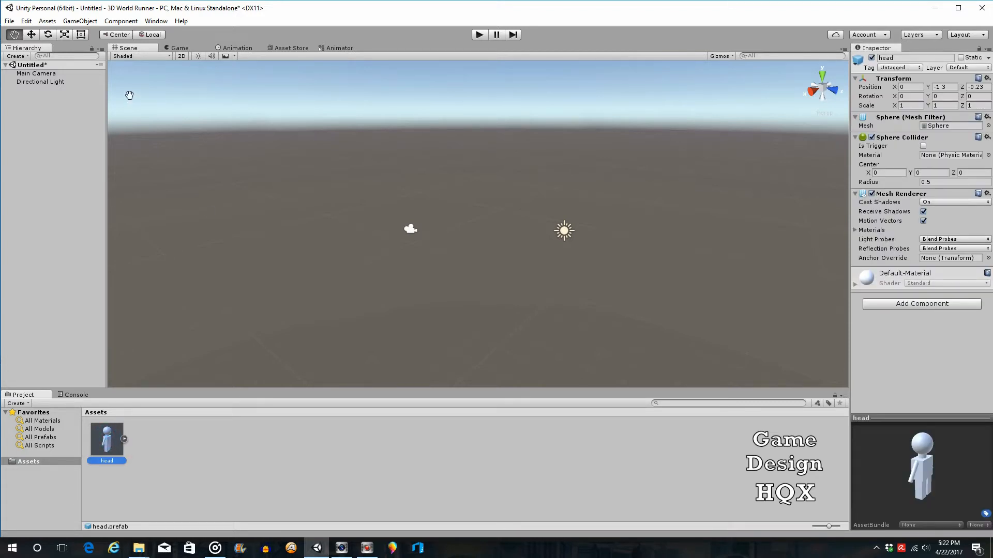
{"action": "left_click", "coordinate": [81, 21]}
{"action": "mouse_move", "coordinate": [103, 56]}
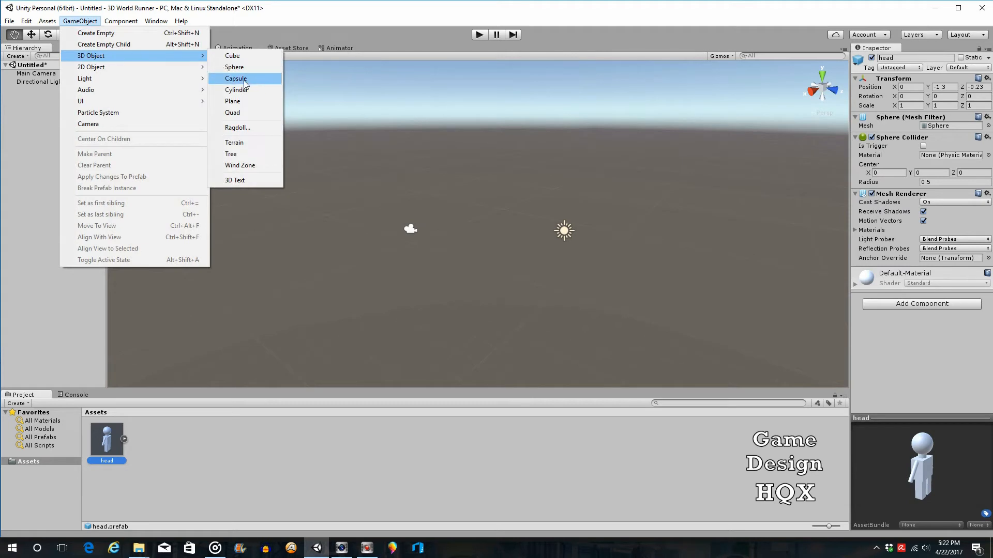
{"action": "left_click", "coordinate": [250, 460]}
{"action": "left_click", "coordinate": [108, 440]}
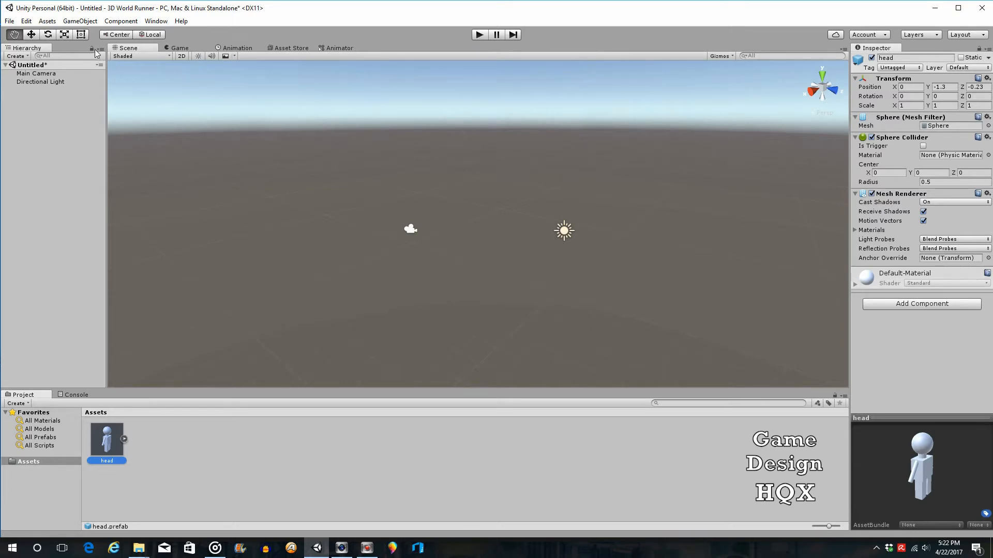
- Add a 3D sphere to the scene and set its position to 0, 0, 0
{"action": "left_click", "coordinate": [79, 22]}
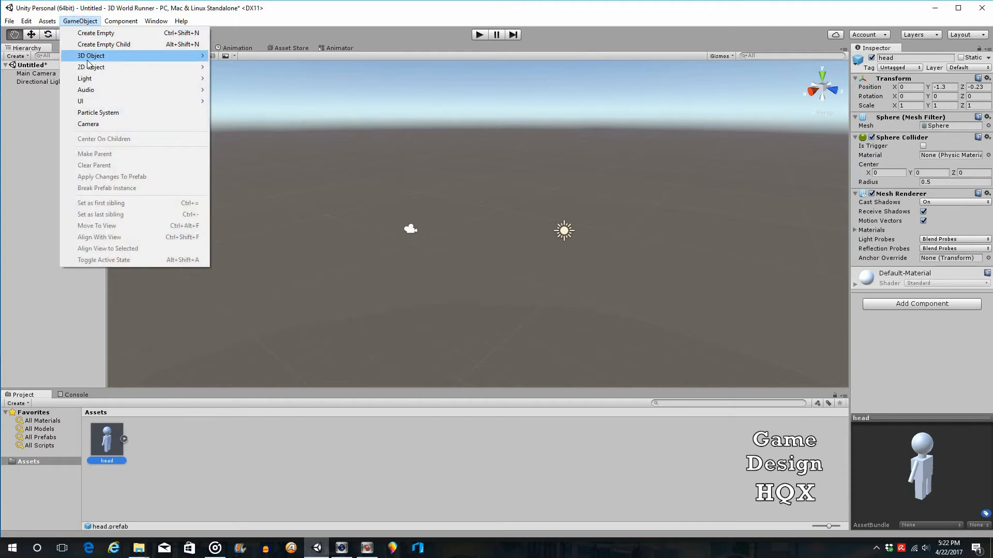
{"action": "mouse_move", "coordinate": [90, 58]}
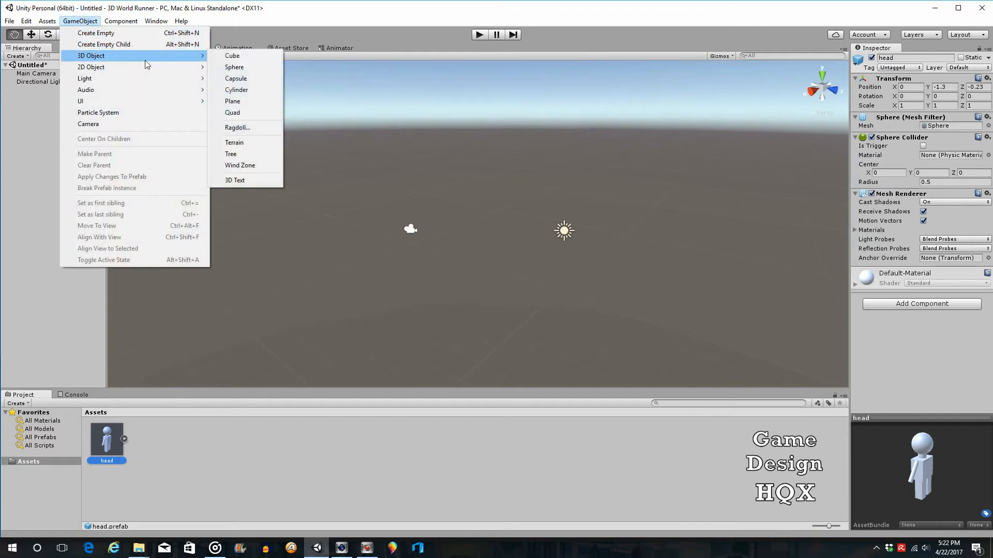
{"action": "left_click", "coordinate": [246, 71]}
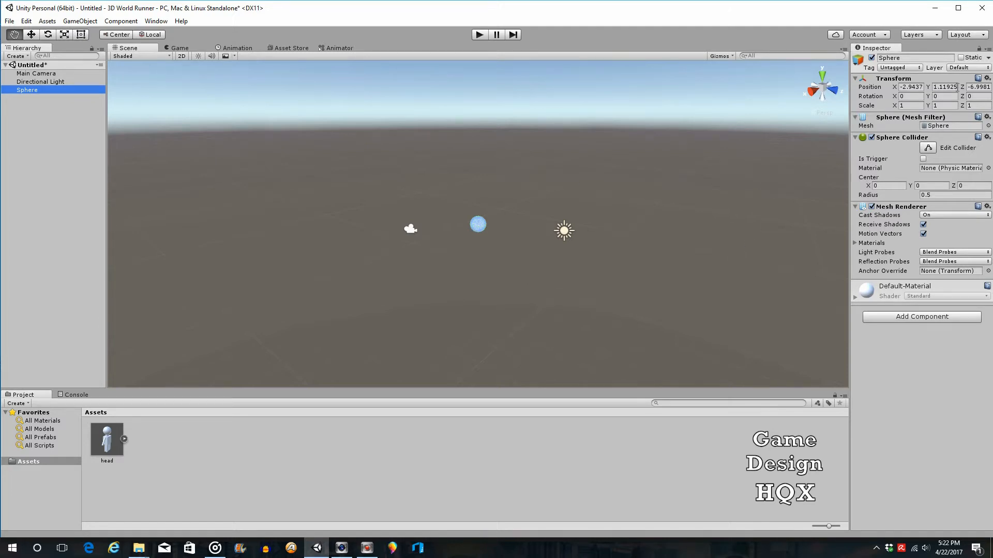
{"action": "left_click", "coordinate": [902, 88]}
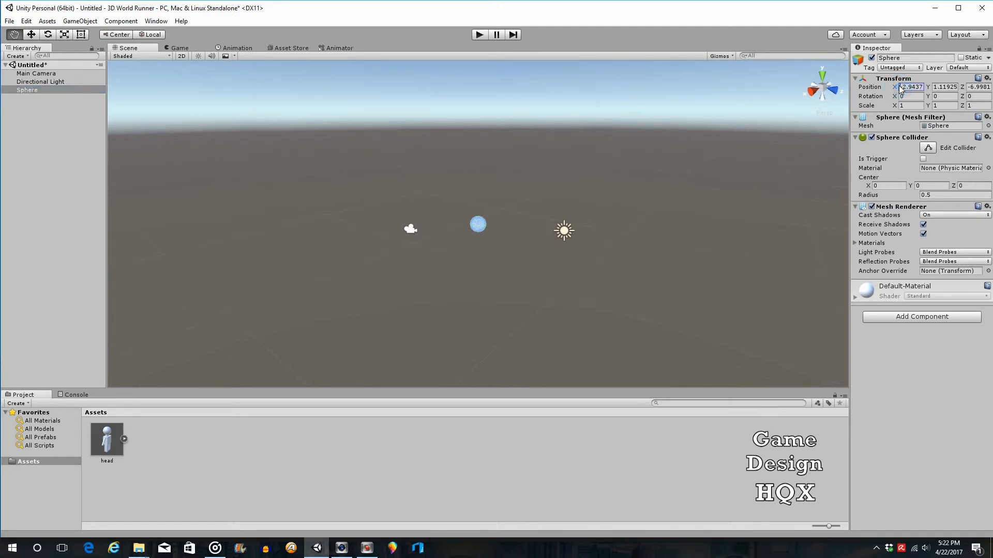
{"action": "type", "text": "0"}
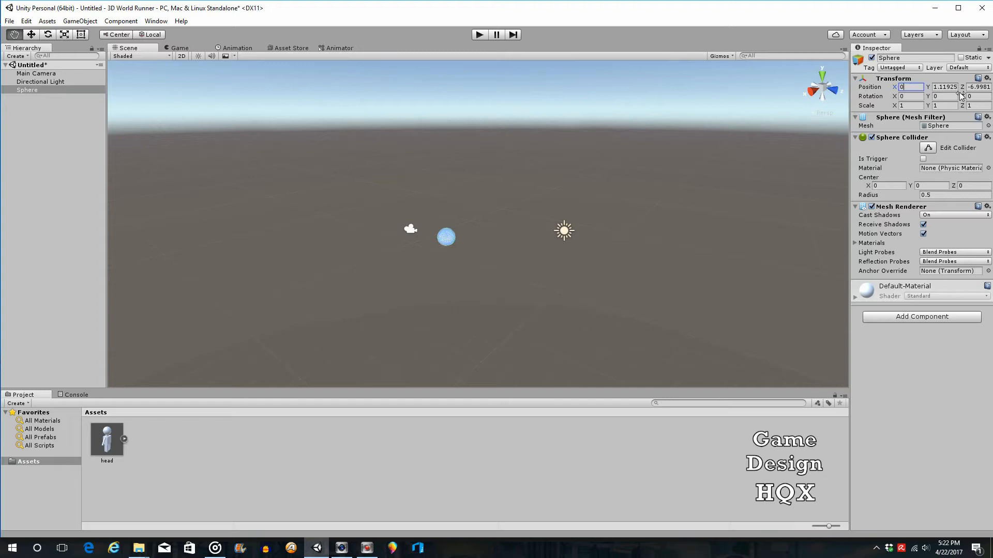
{"action": "left_click", "coordinate": [935, 87]}
{"action": "type", "text": "0"}
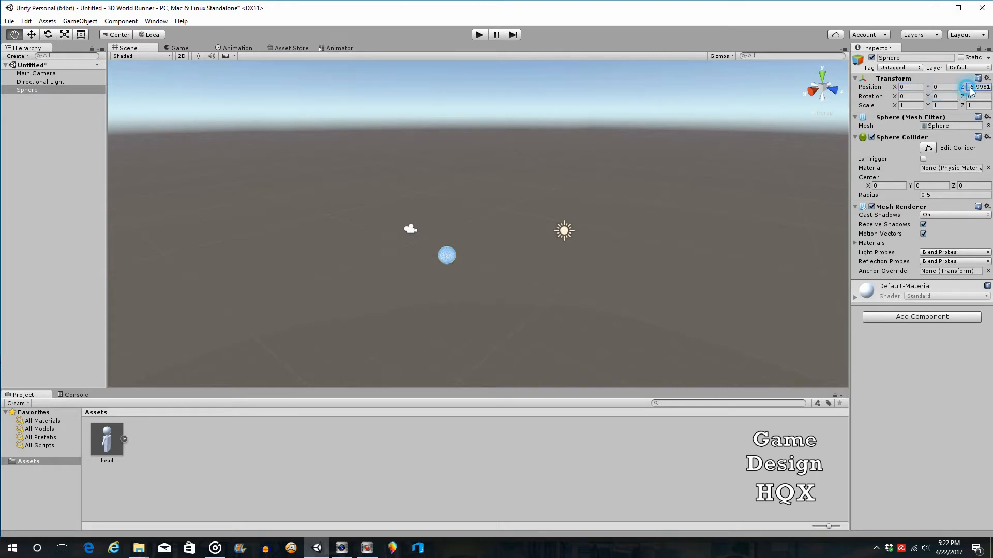
{"action": "key", "text": "Tab"}
{"action": "type", "text": "0"}
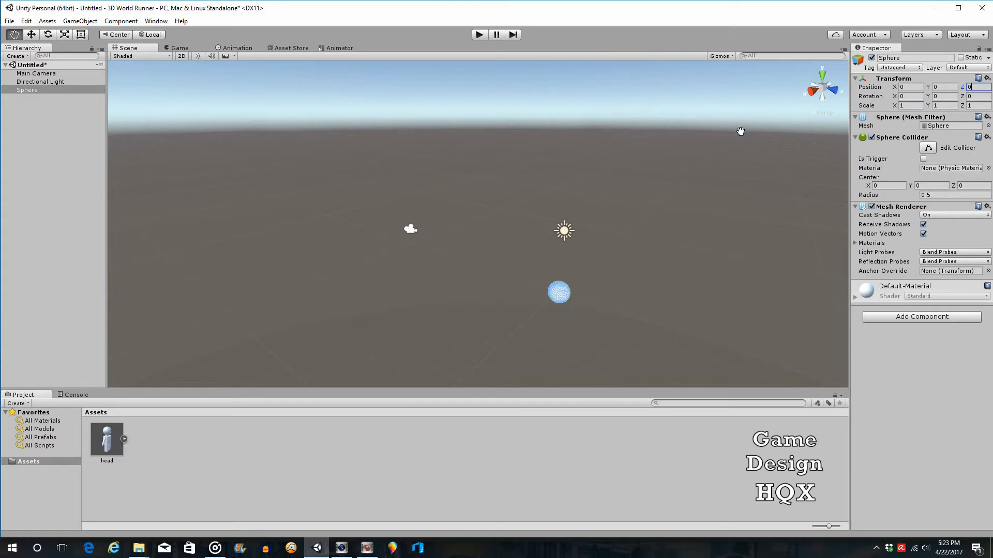
- Scale the sphere to 30 on the X, Y and Z axes
{"action": "left_click", "coordinate": [915, 106]}
{"action": "type", "text": "30"}
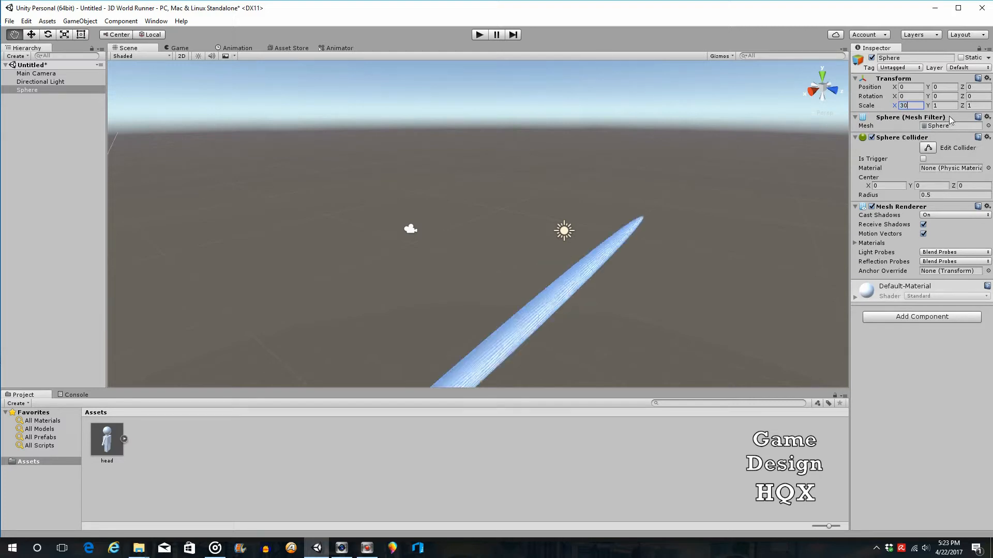
{"action": "left_click", "coordinate": [945, 105]}
{"action": "type", "text": "30"}
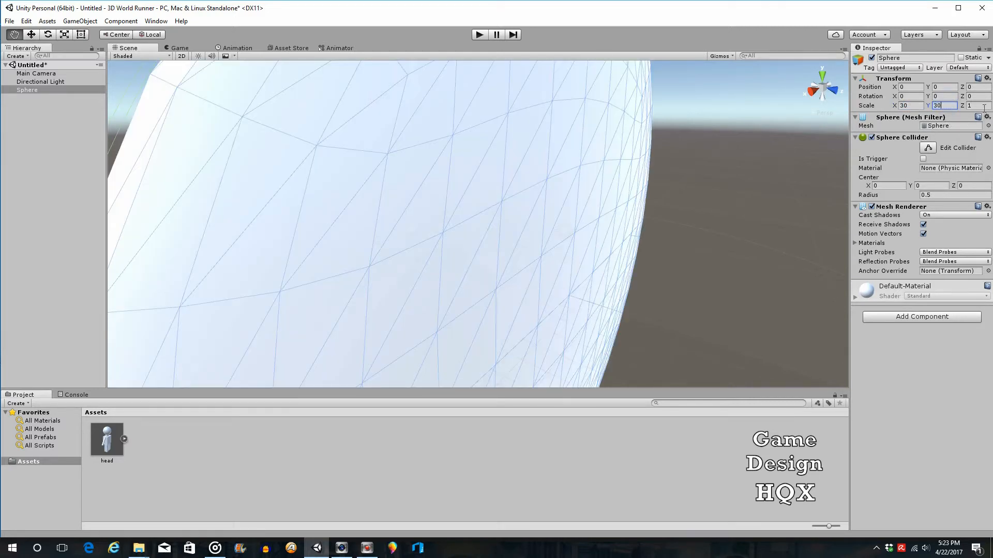
{"action": "key", "text": "Tab"}
{"action": "type", "text": "30"}
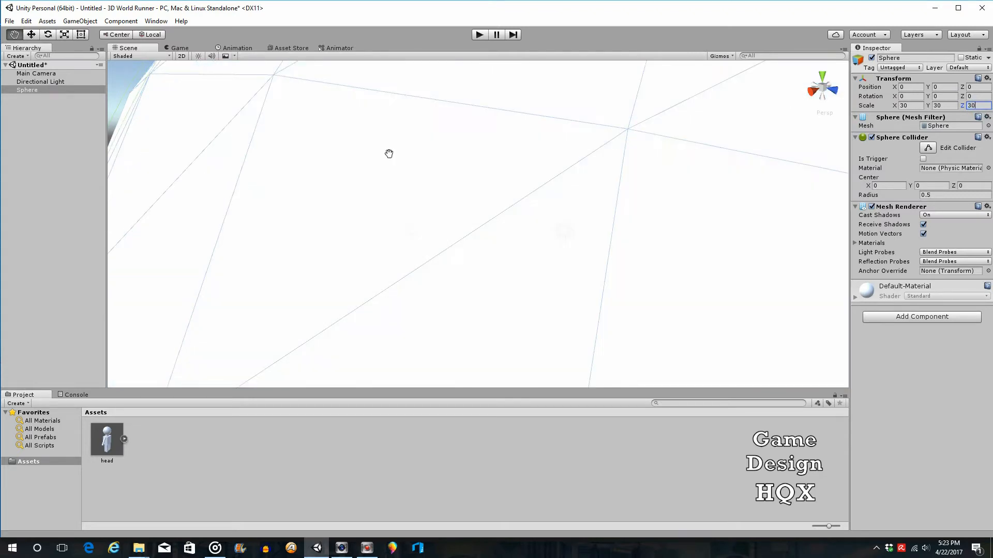
{"action": "scroll", "coordinate": [291, 184], "scroll_direction": "down", "scroll_amount": 10}
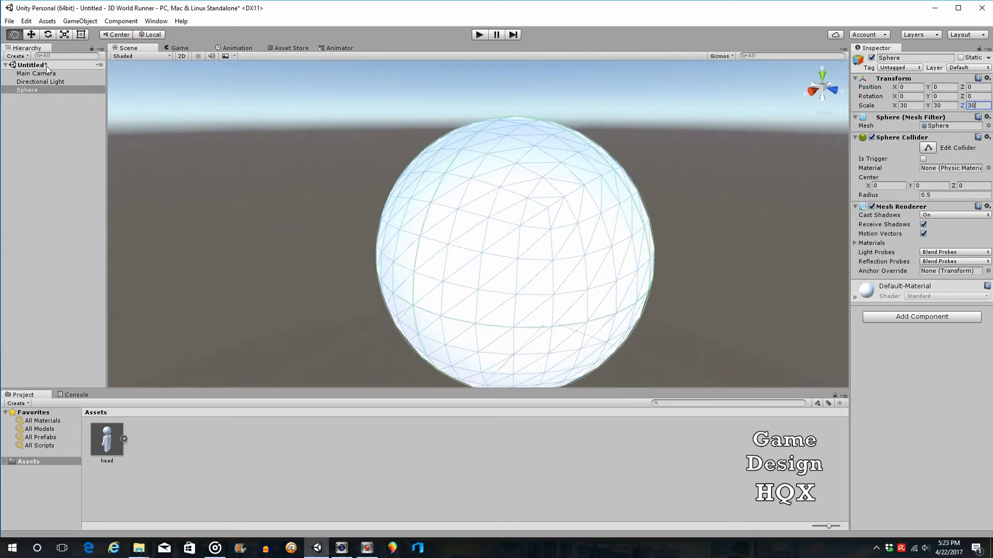
- Move the sphere along its Z axis to about 10.06
{"action": "left_click", "coordinate": [31, 35]}
{"action": "left_click", "coordinate": [534, 254]}
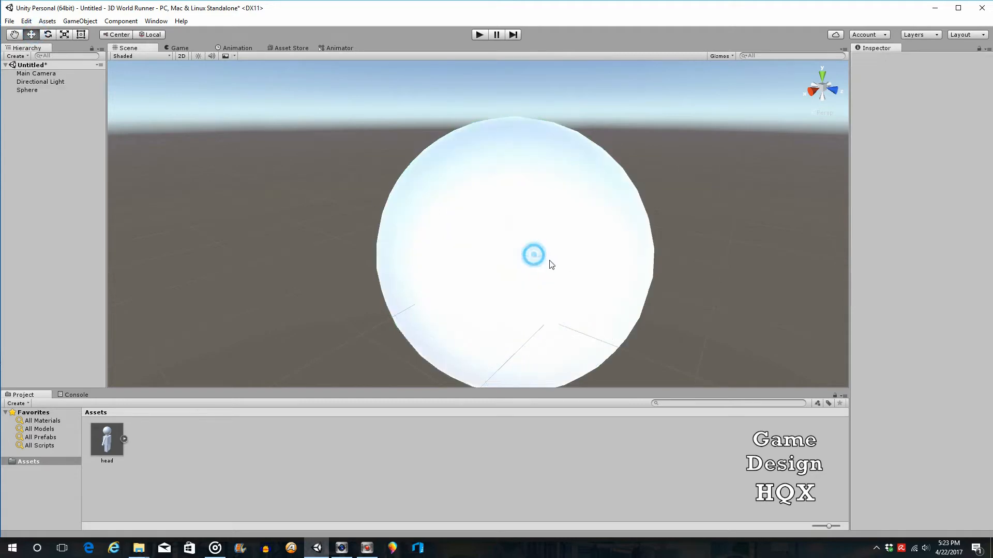
{"action": "left_click", "coordinate": [577, 258]}
{"action": "left_click_drag", "start_coordinate": [548, 259], "coordinate": [617, 307]}
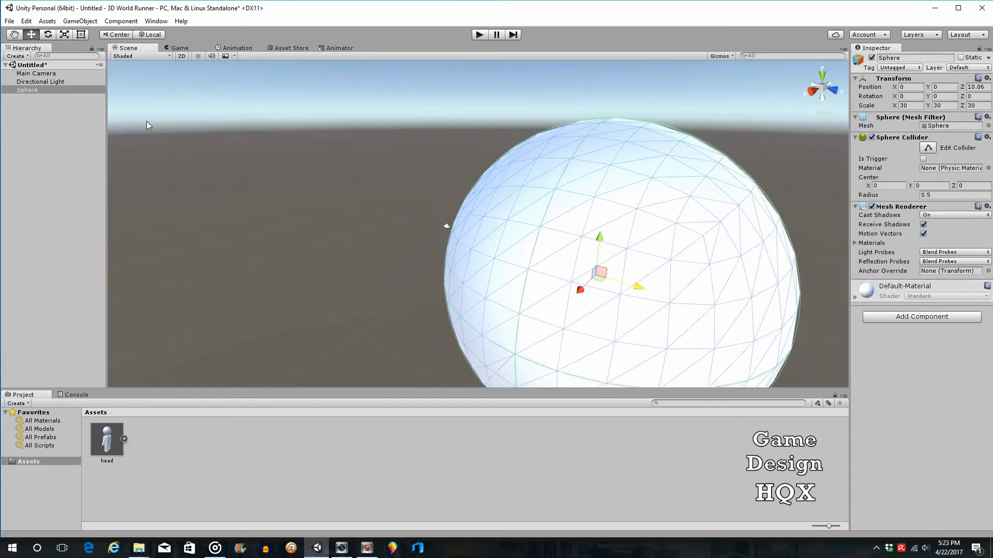
- Lower the sphere to about Y -5.12 and move the Main Camera forward to about Z -5.79
{"action": "left_click", "coordinate": [36, 73]}
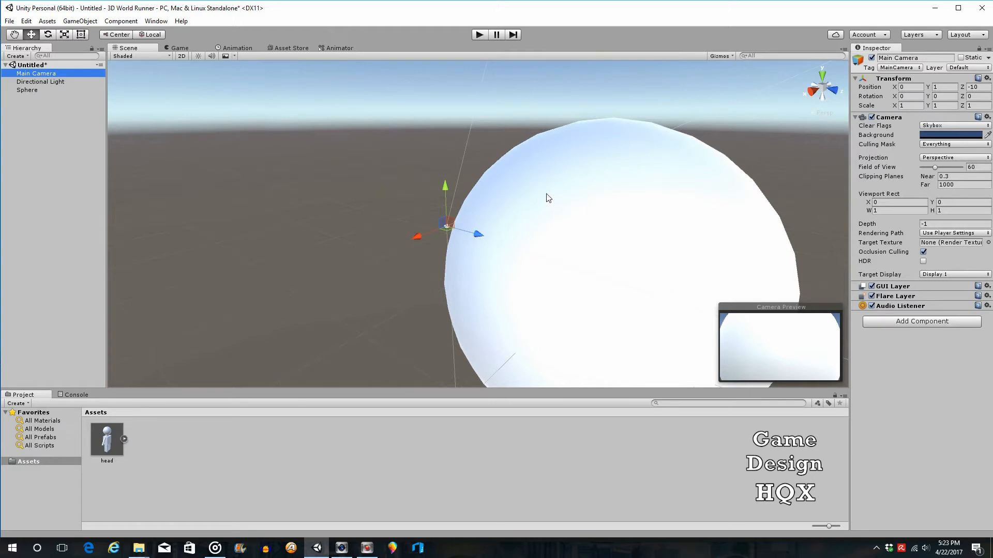
{"action": "left_click", "coordinate": [616, 193]}
{"action": "left_click_drag", "start_coordinate": [600, 239], "coordinate": [499, 265]}
{"action": "left_click", "coordinate": [448, 227]}
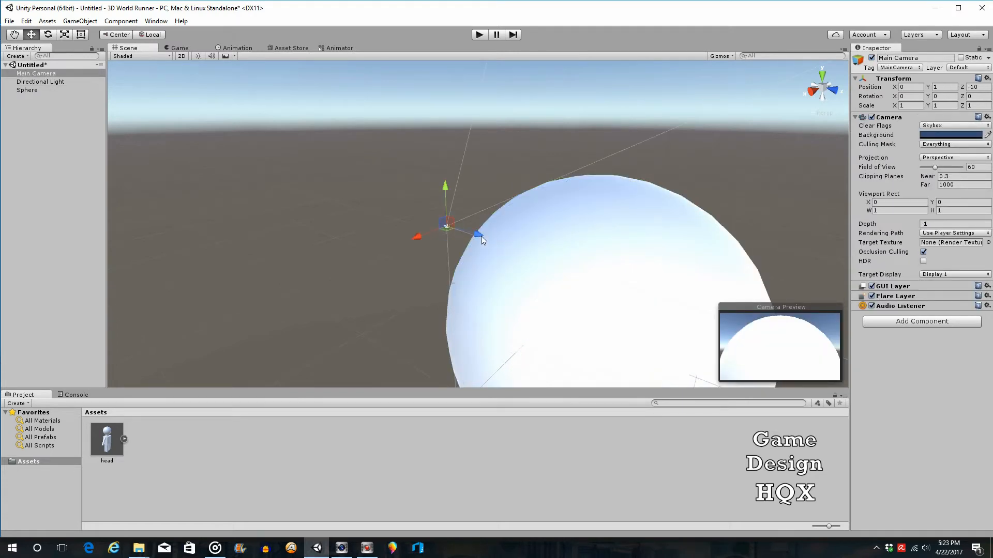
{"action": "left_click_drag", "start_coordinate": [480, 235], "coordinate": [505, 248]}
- Lower the sphere further to about Y -6.35 and check it in the Main Camera's preview
{"action": "left_click", "coordinate": [606, 217]}
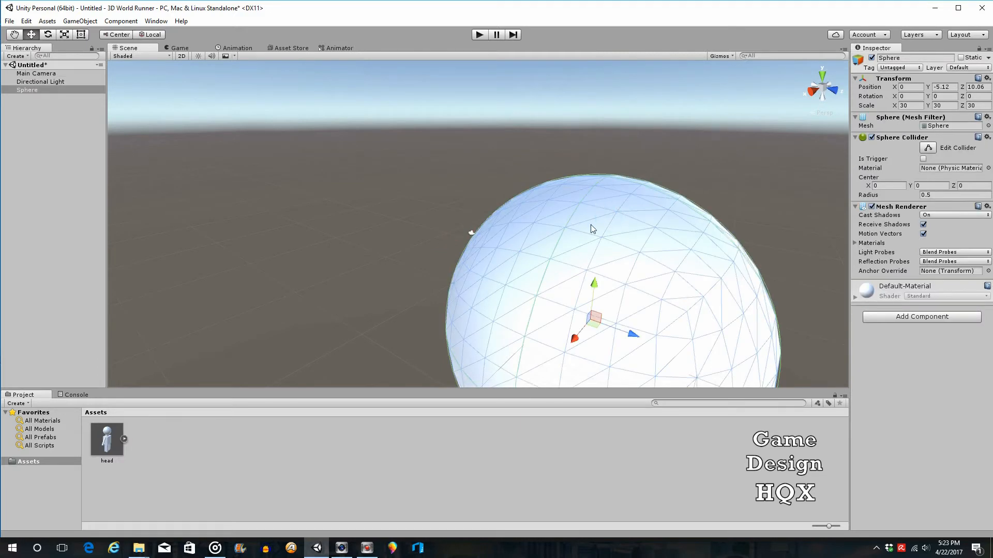
{"action": "left_click_drag", "start_coordinate": [595, 282], "coordinate": [400, 238]}
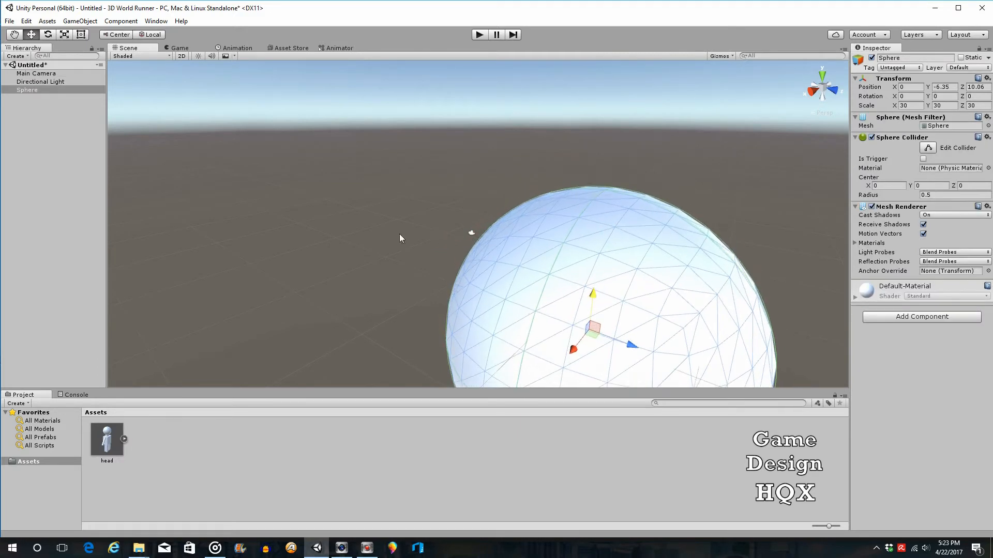
{"action": "left_click", "coordinate": [44, 75]}
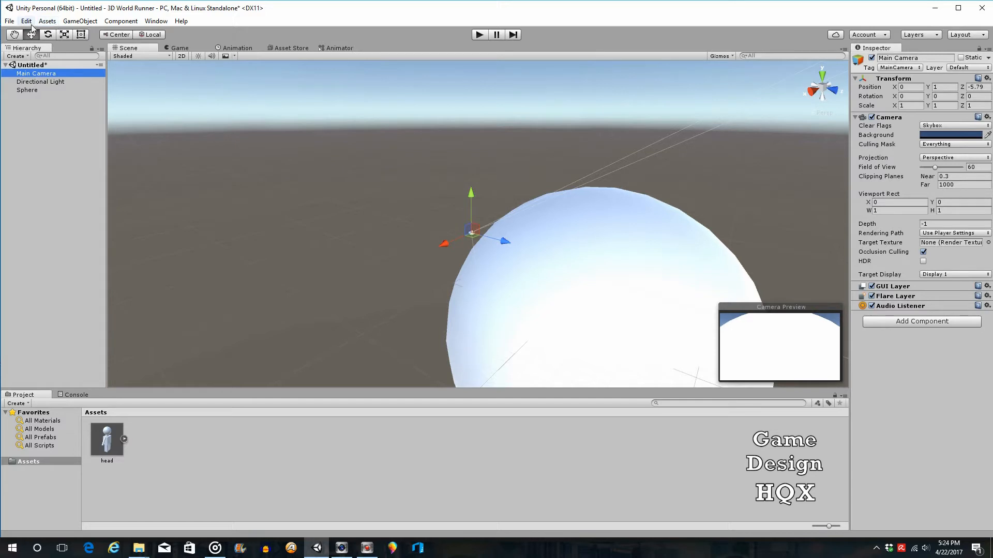
- Create a new material named greenmat in the Assets folder
{"action": "right_click", "coordinate": [198, 433]}
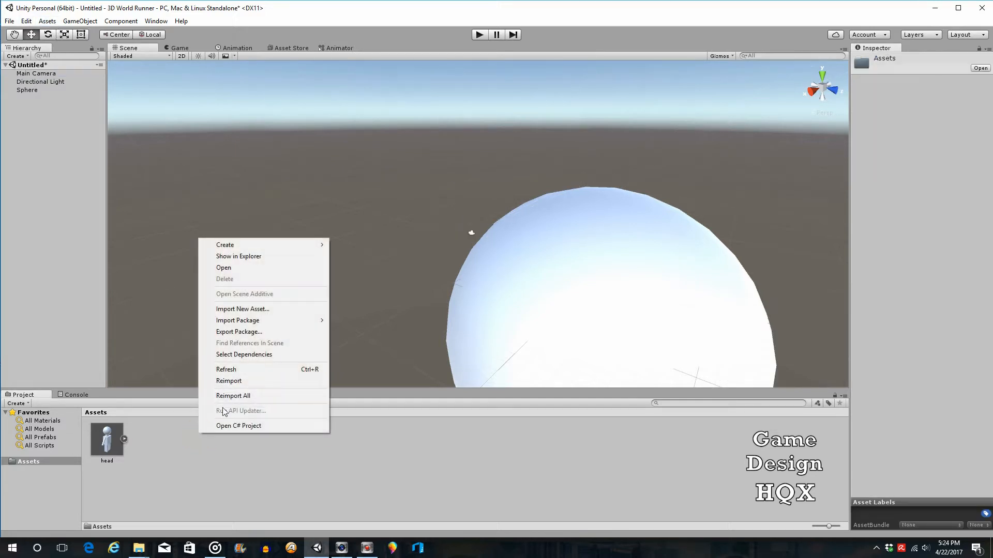
{"action": "mouse_move", "coordinate": [255, 246]}
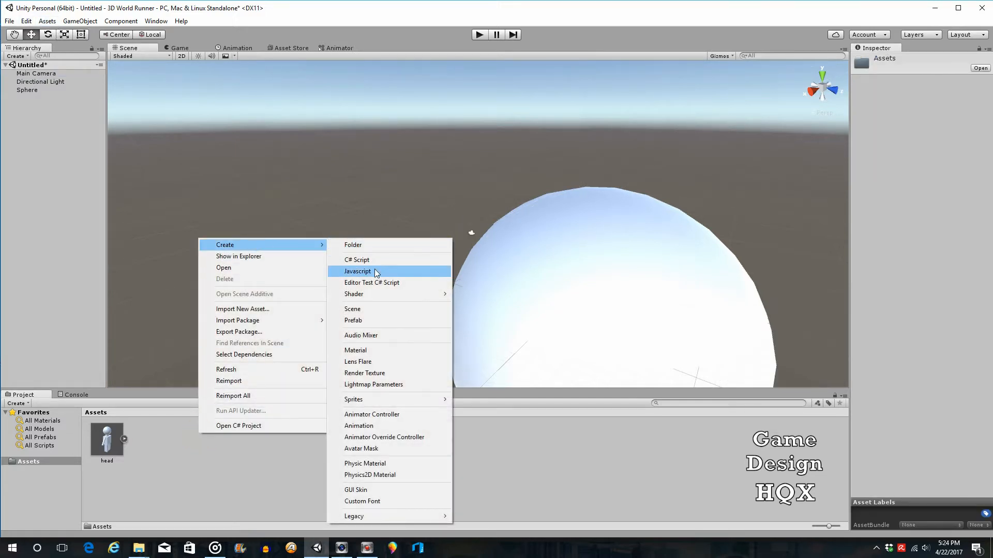
{"action": "left_click", "coordinate": [362, 351]}
{"action": "type", "text": "greenmat"}
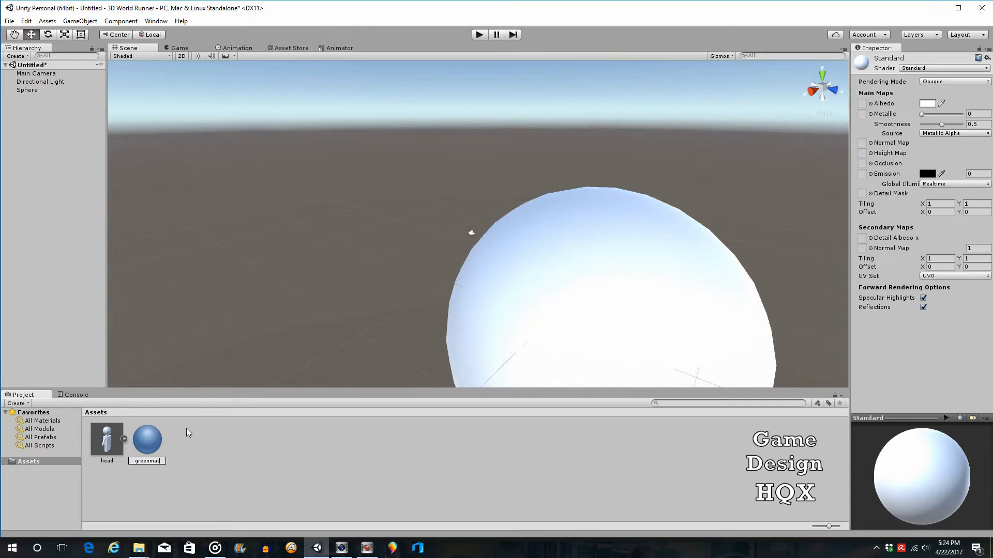
{"action": "left_click", "coordinate": [223, 455]}
- Set greenmat's albedo to a light green, about 71FF6C, and apply the material to the sphere in the scene
{"action": "left_click", "coordinate": [112, 439]}
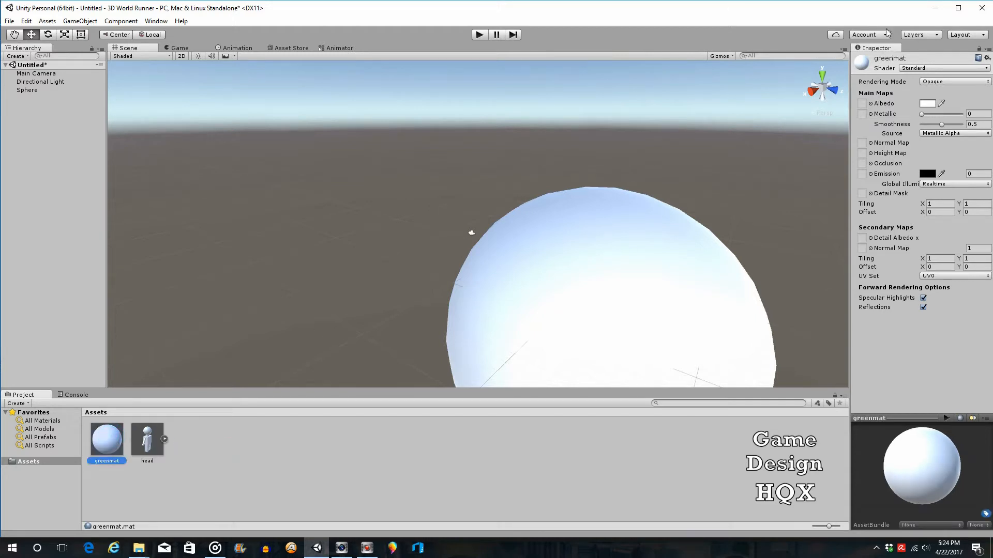
{"action": "left_click", "coordinate": [928, 104]}
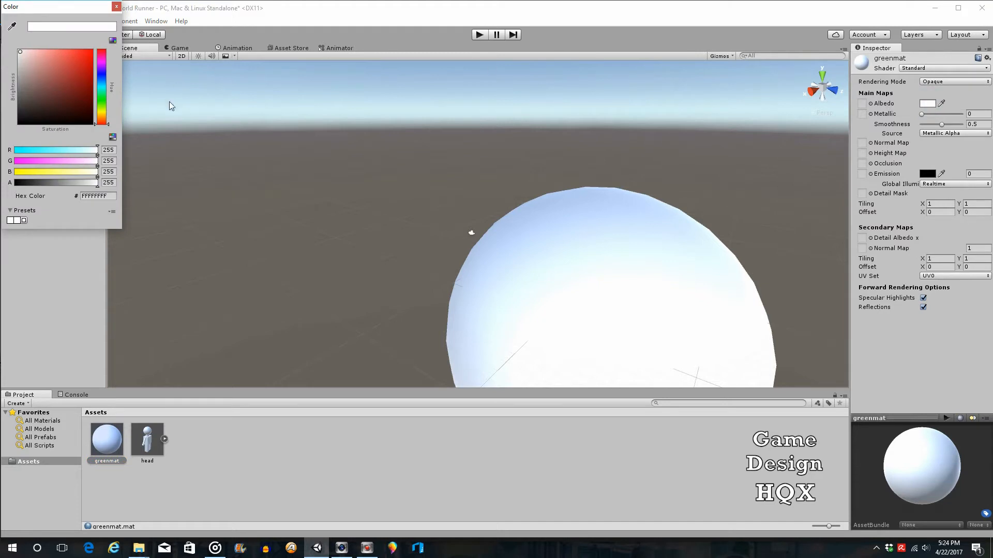
{"action": "left_click", "coordinate": [102, 100]}
{"action": "left_click_drag", "start_coordinate": [47, 57], "coordinate": [61, 53]}
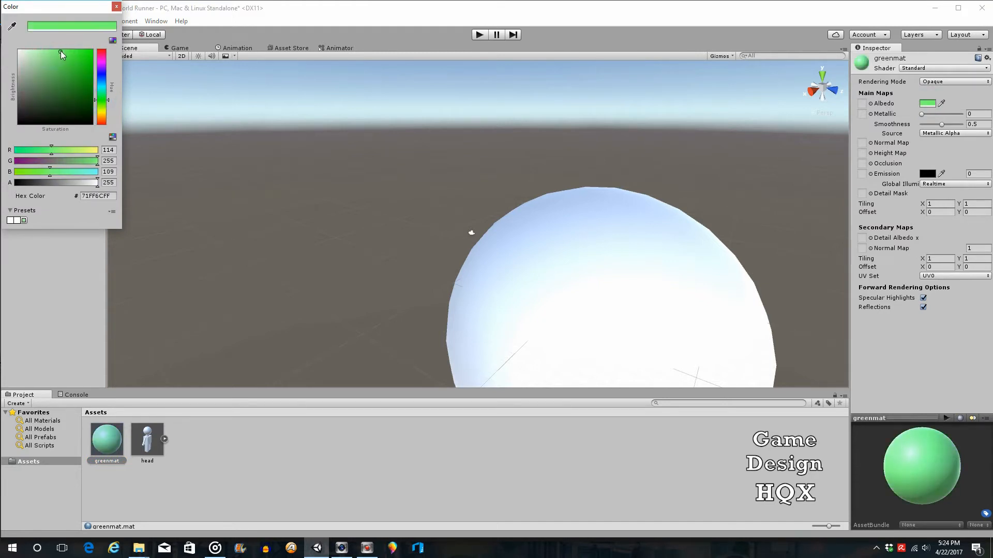
{"action": "left_click", "coordinate": [116, 6]}
{"action": "left_click_drag", "start_coordinate": [114, 452], "coordinate": [665, 274]}
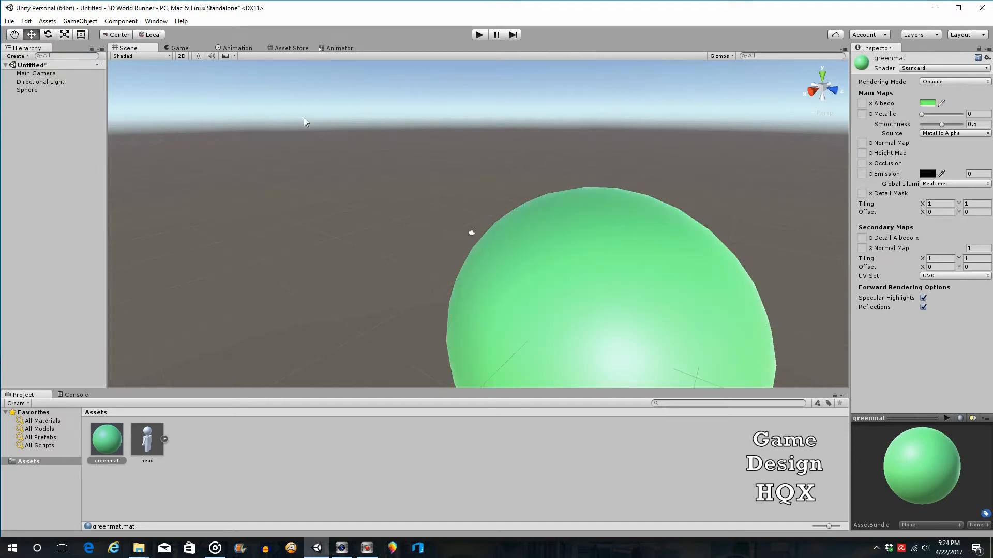
{"action": "left_click", "coordinate": [34, 75]}
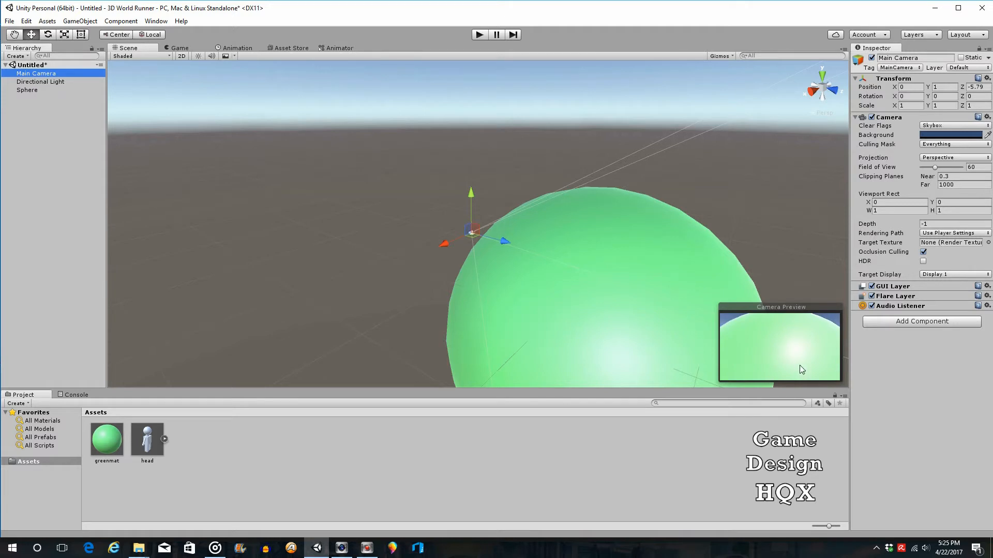
{"action": "left_click", "coordinate": [896, 324]}
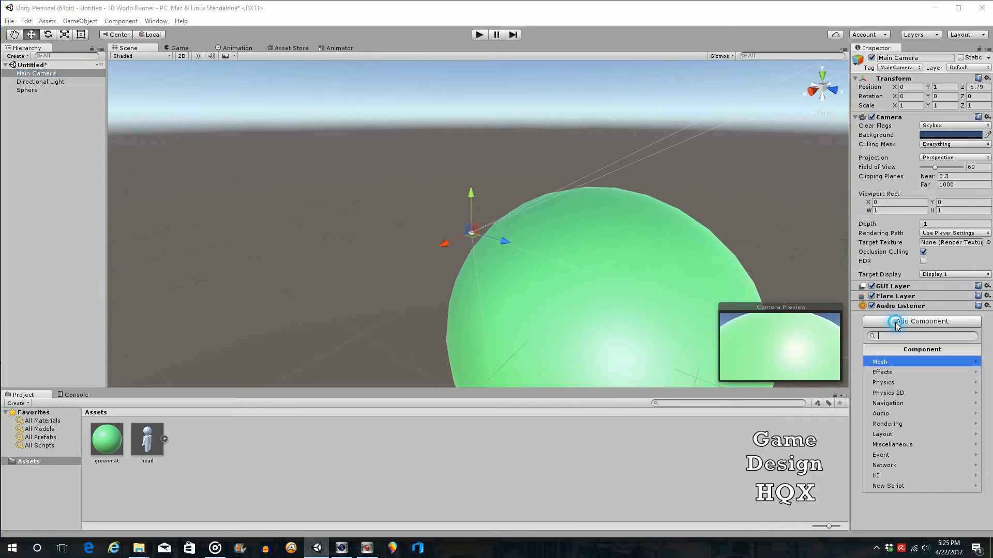
{"action": "left_click", "coordinate": [27, 91]}
{"action": "double_click", "coordinate": [27, 91]}
{"action": "left_click", "coordinate": [29, 92]}
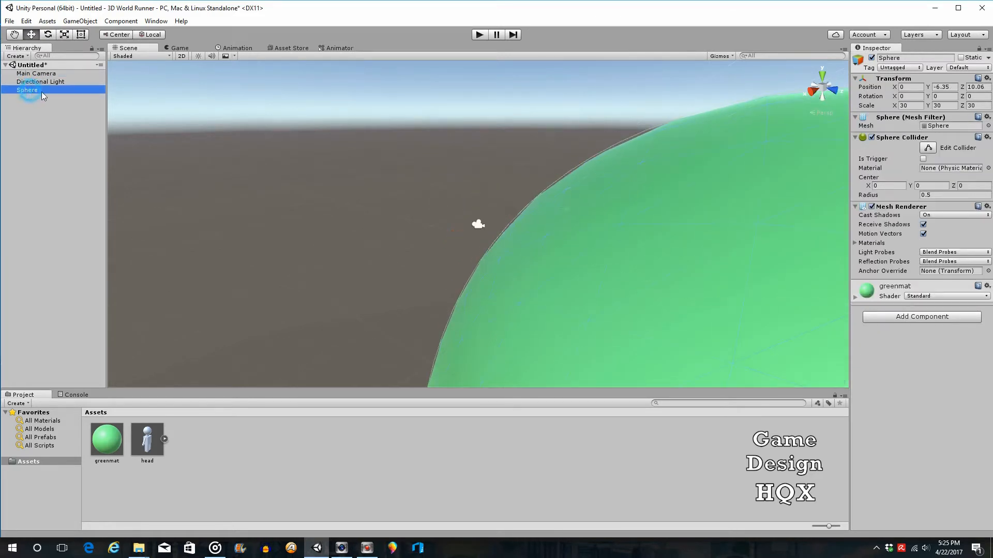
{"action": "double_click", "coordinate": [50, 75]}
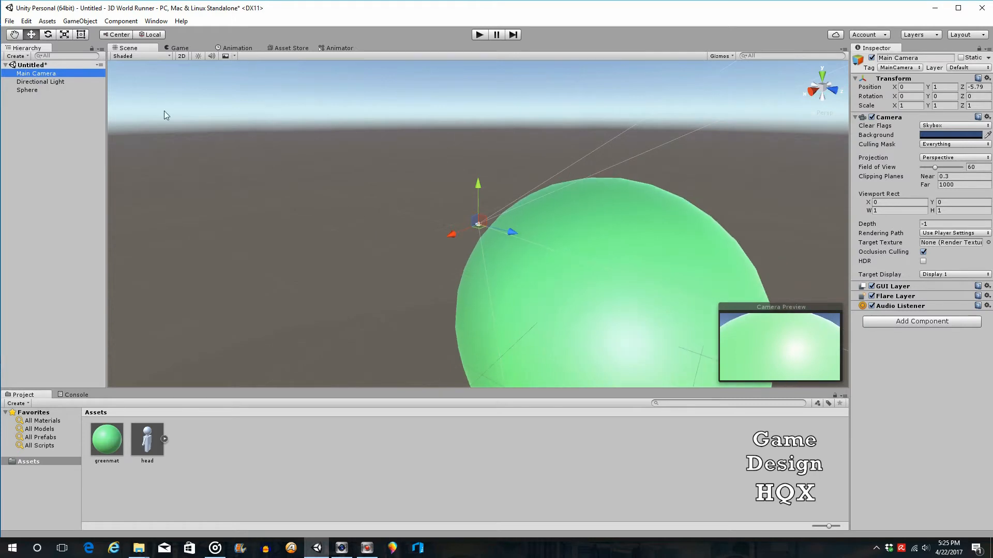
- Add a Rigidbody physics component to the sphere
{"action": "left_click", "coordinate": [31, 91]}
{"action": "left_click", "coordinate": [895, 315]}
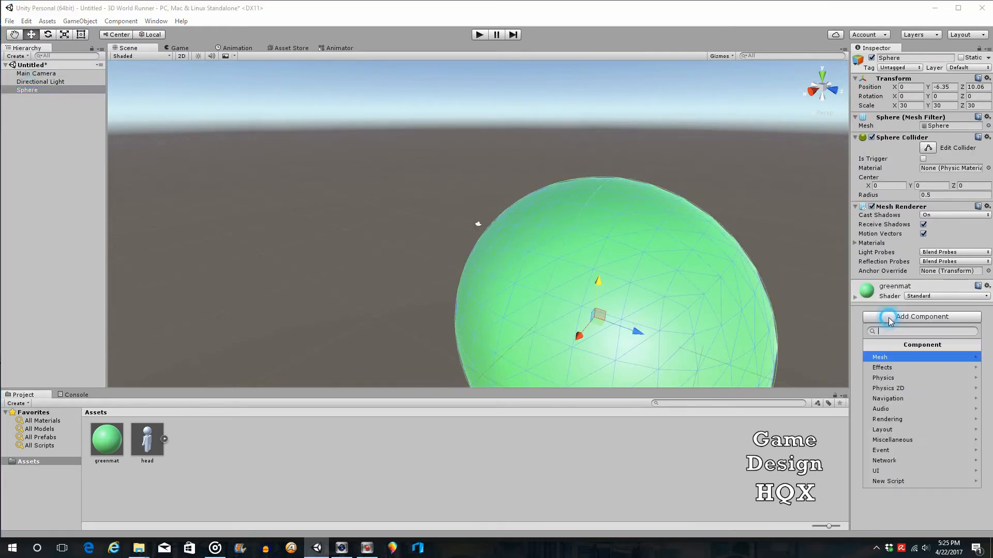
{"action": "left_click", "coordinate": [893, 376]}
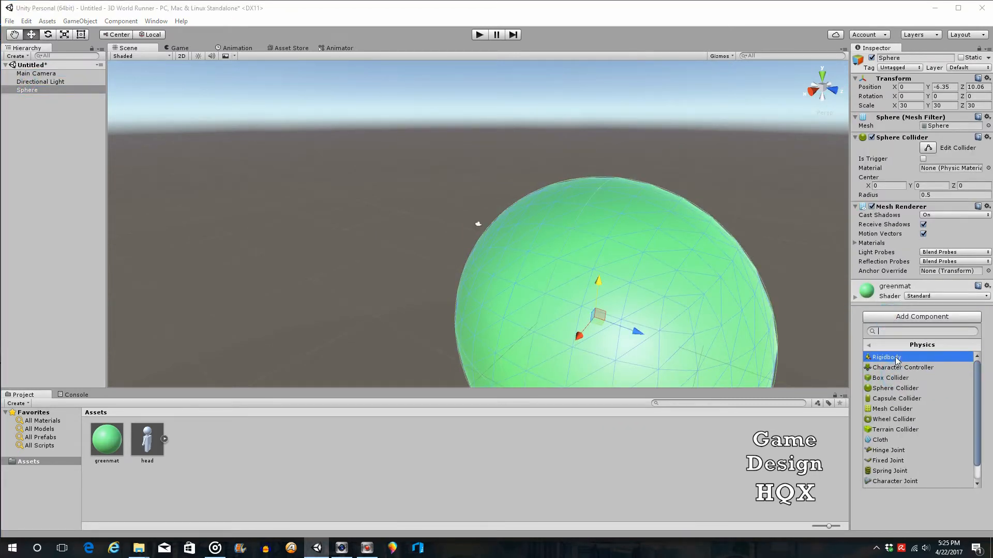
{"action": "left_click", "coordinate": [896, 357]}
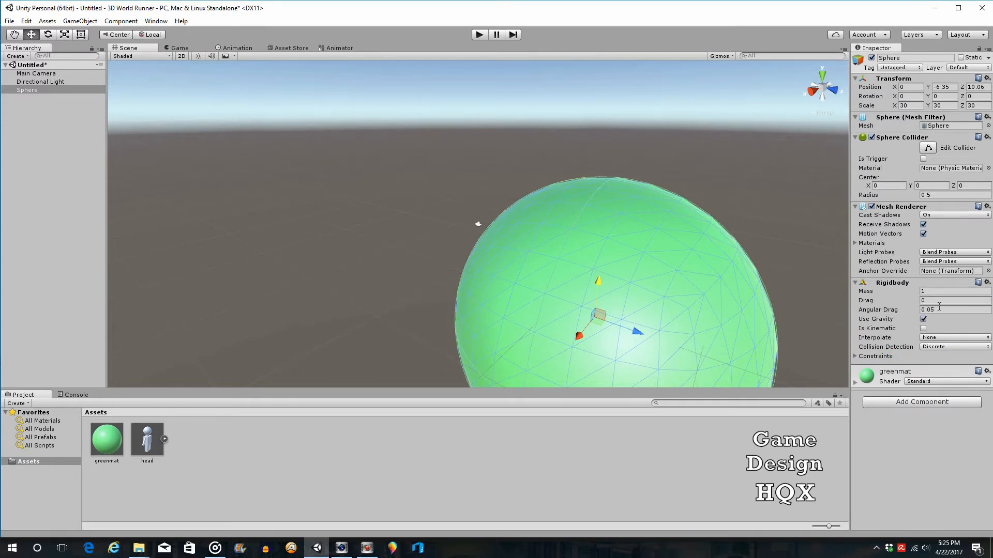
- Turn off gravity in the sphere's Rigidbody component
{"action": "left_click", "coordinate": [924, 320]}
- Create a C# script named orbcon in the Assets folder and attach it to the sphere
{"action": "right_click", "coordinate": [245, 440]}
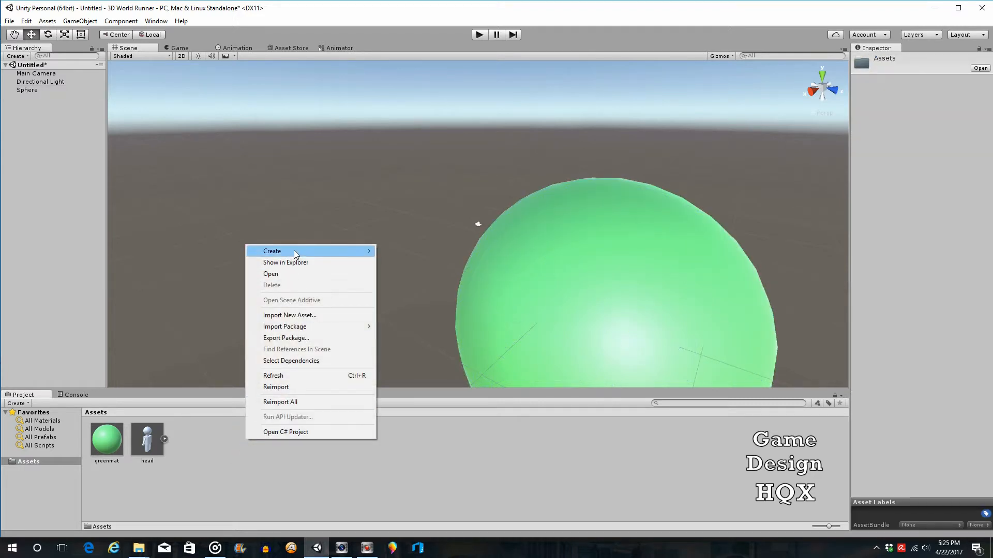
{"action": "mouse_move", "coordinate": [296, 253]}
{"action": "left_click", "coordinate": [429, 266]}
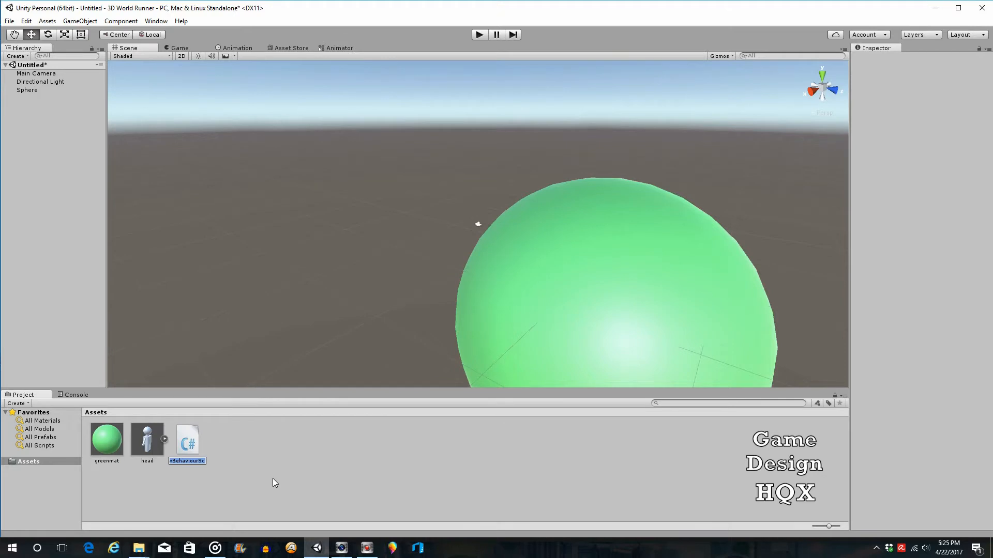
{"action": "type", "text": "orbcon"}
{"action": "key", "text": "Return"}
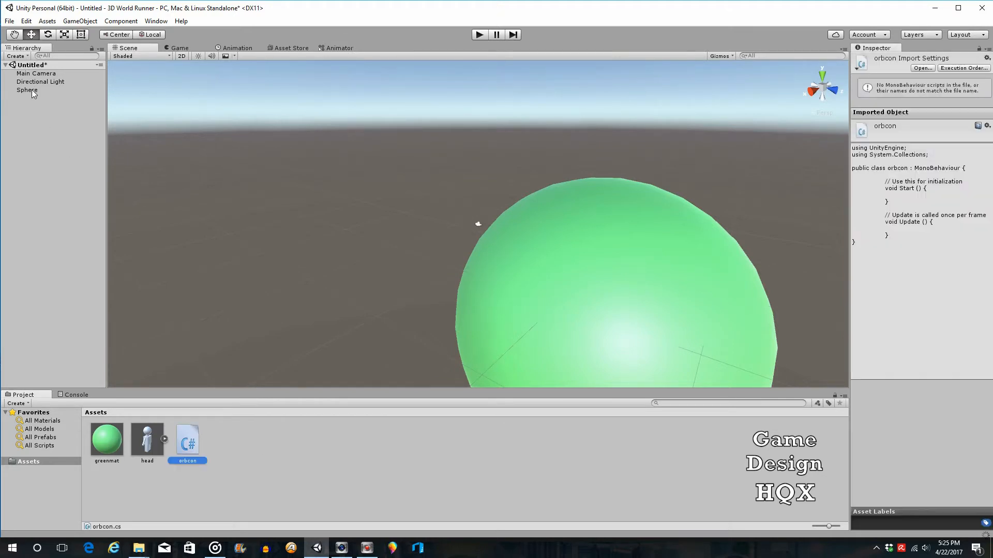
{"action": "left_click", "coordinate": [28, 91]}
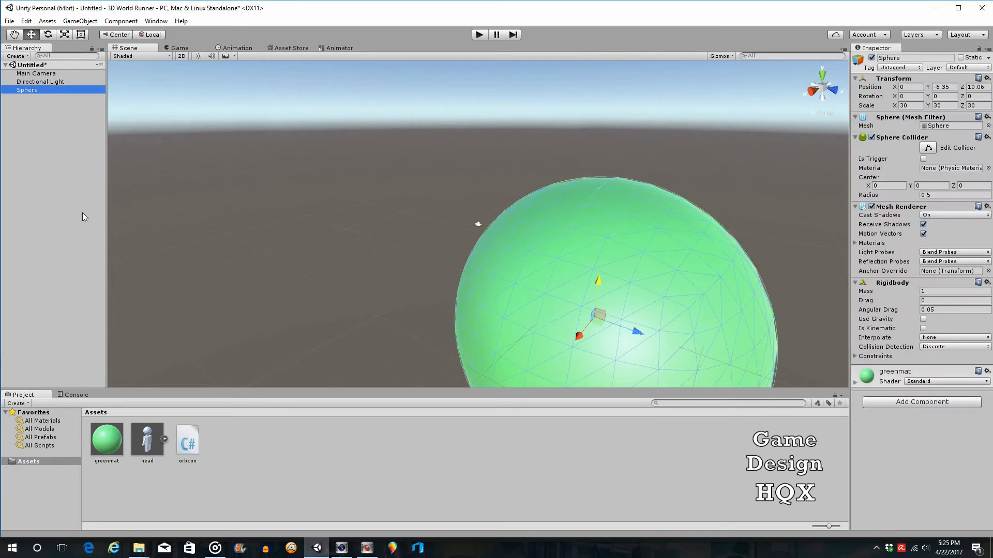
{"action": "left_click_drag", "start_coordinate": [188, 446], "coordinate": [901, 441]}
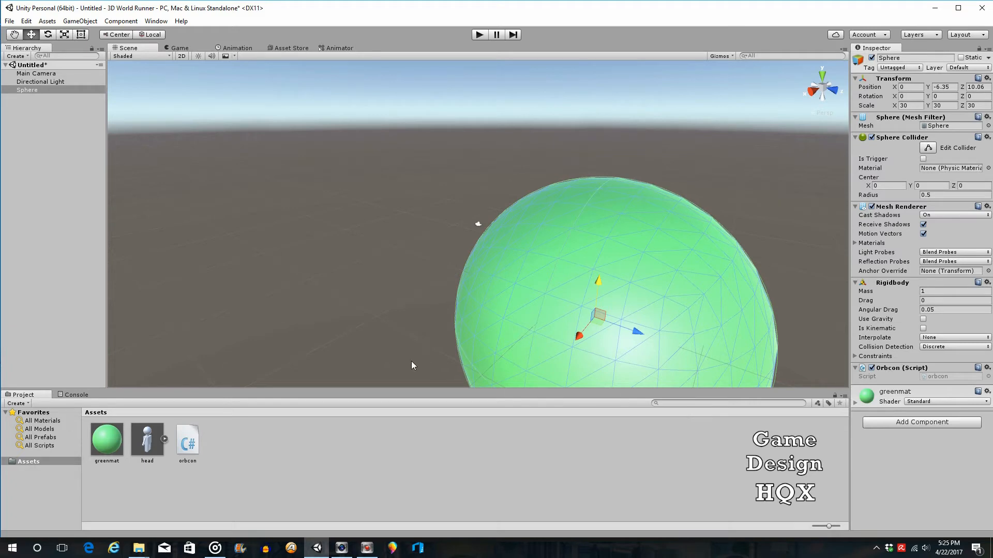
- Open the orbcon script and begin a statement in Start () with GetComponent<Rigidbody>().angularVelocity
{"action": "double_click", "coordinate": [189, 439]}
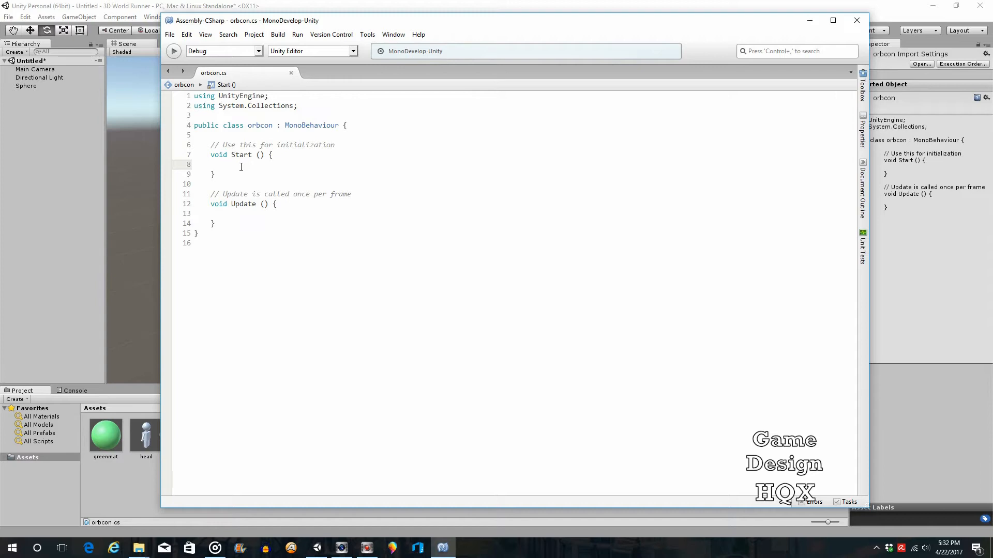
{"action": "left_click_drag", "start_coordinate": [347, 143], "coordinate": [194, 145]}
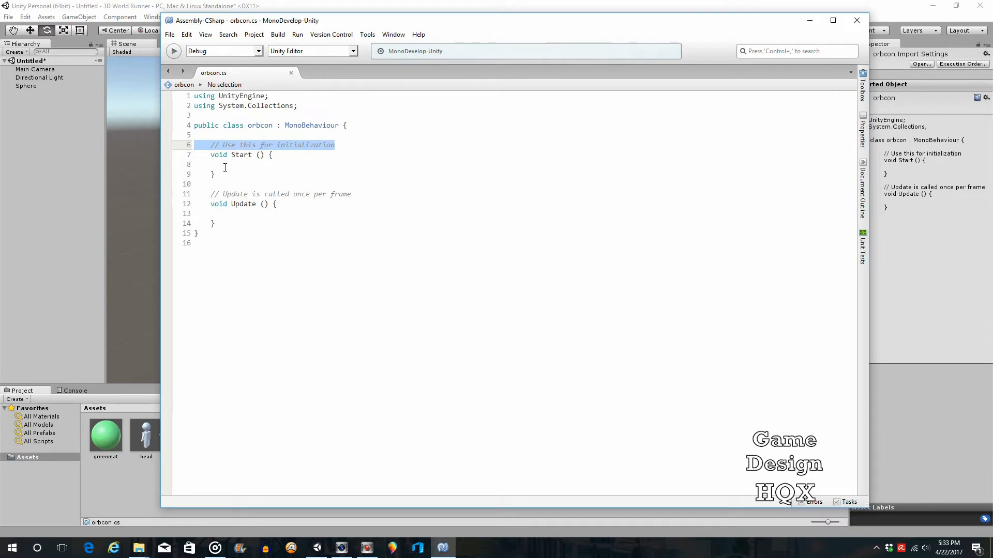
{"action": "left_click", "coordinate": [225, 167]}
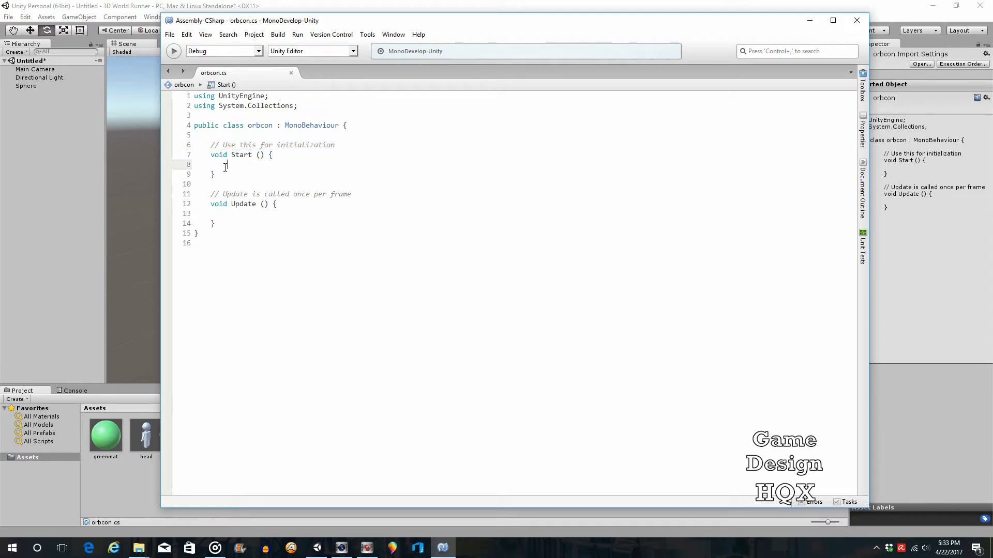
{"action": "type", "text": "getcom"}
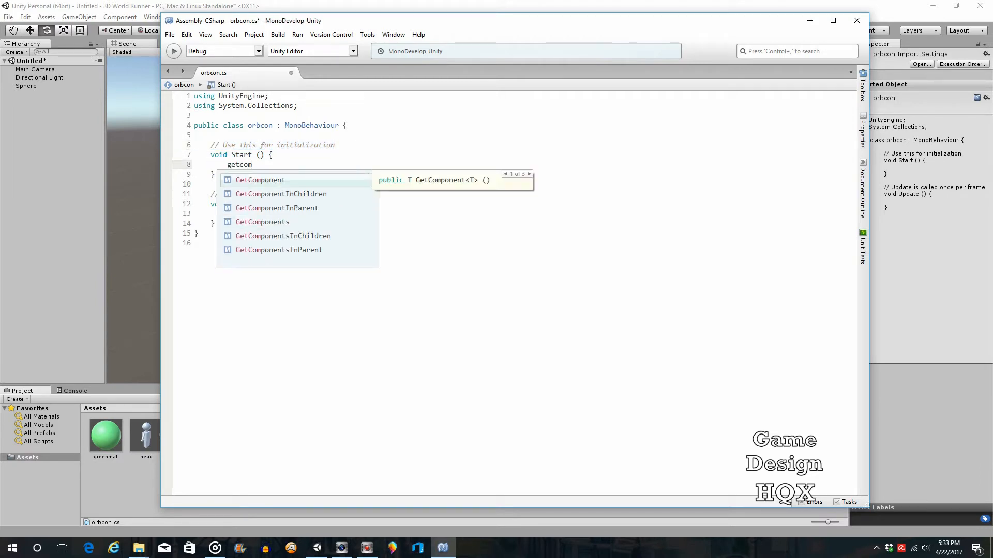
{"action": "key", "text": "Return"}
{"action": "type", "text": "<"}
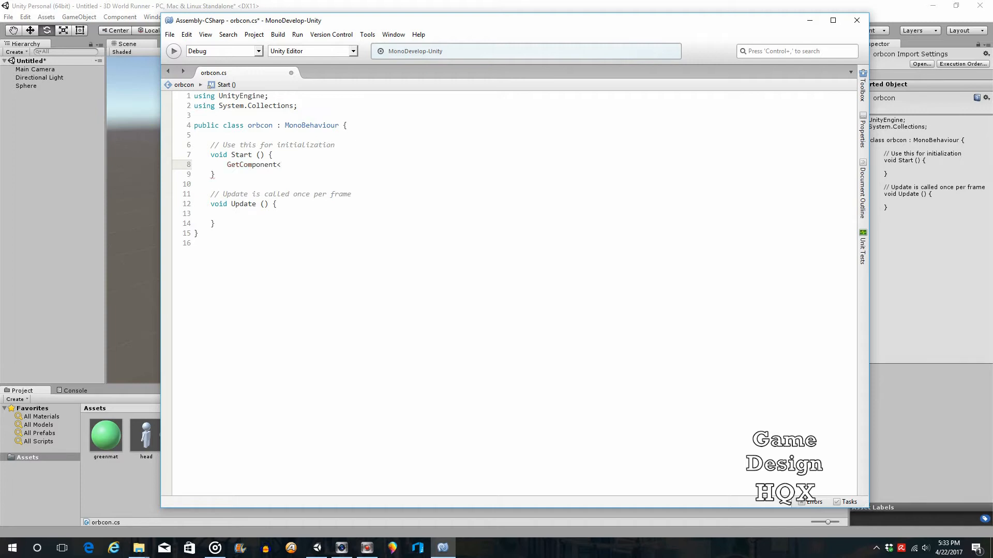
{"action": "type", "text": "Rigidbody"}
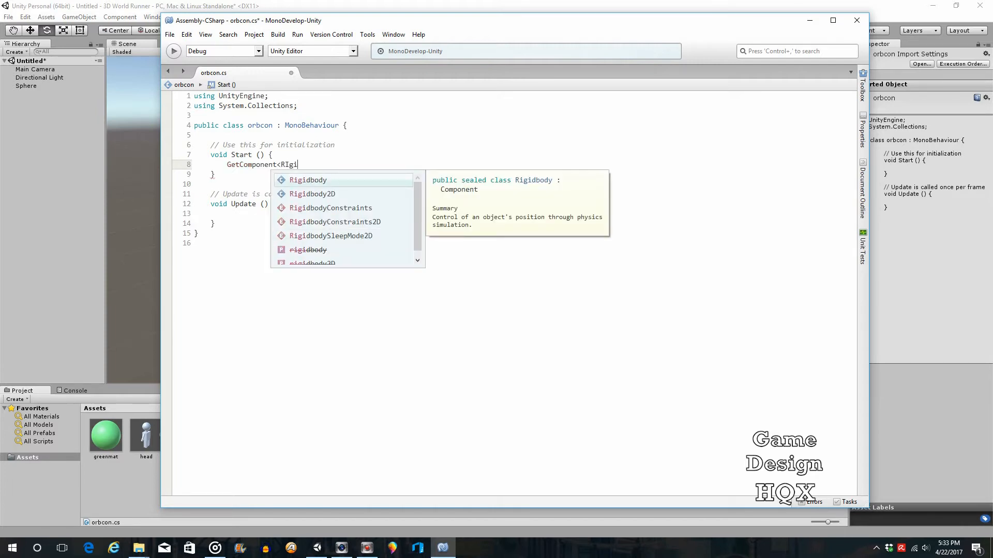
{"action": "key", "text": "Return"}
{"action": "type", "text": ">()."}
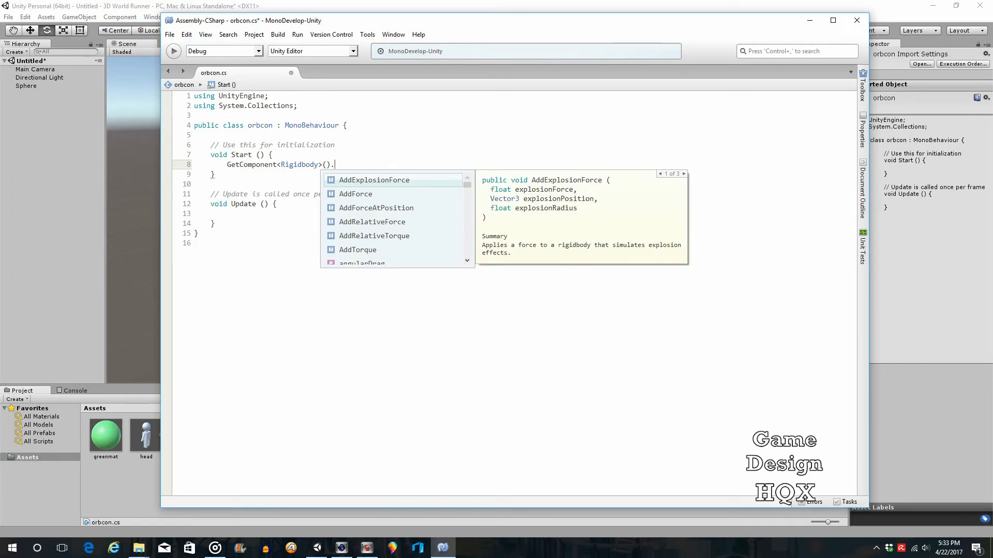
{"action": "type", "text": "an"}
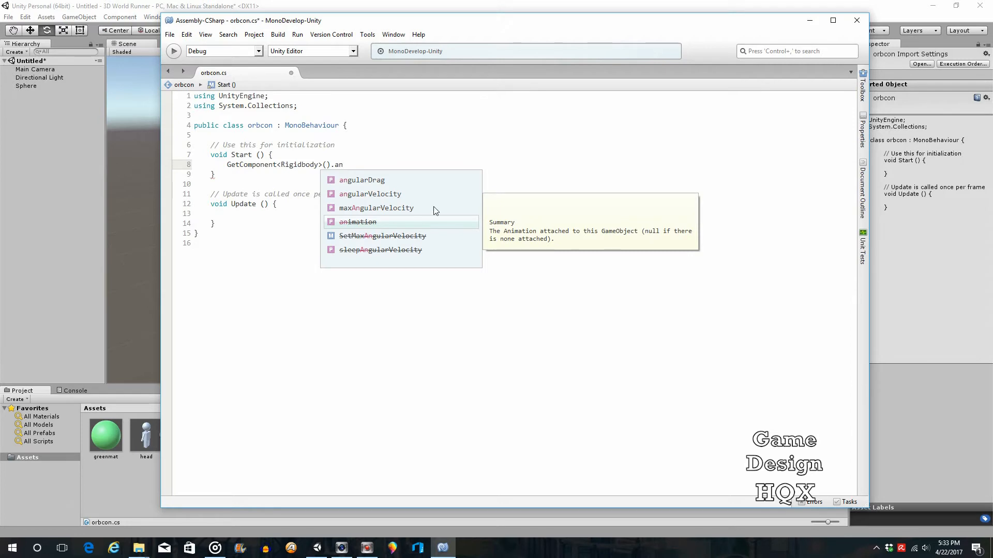
{"action": "double_click", "coordinate": [399, 195]}
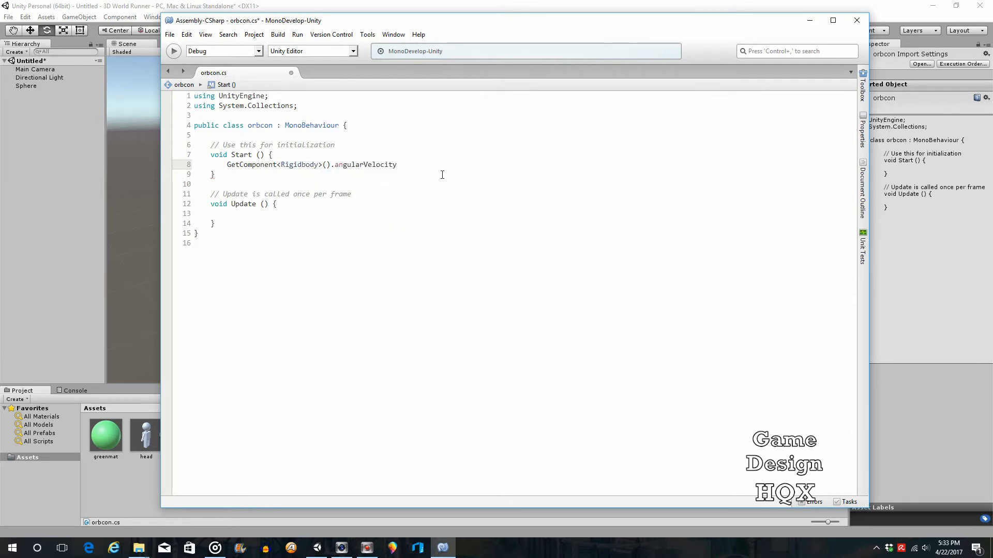
- Complete the angularVelocity statement by assigning it new Vector3 (-.2f, 0, 0);
{"action": "type", "text": "="}
{"action": "type", "text": "new ve"}
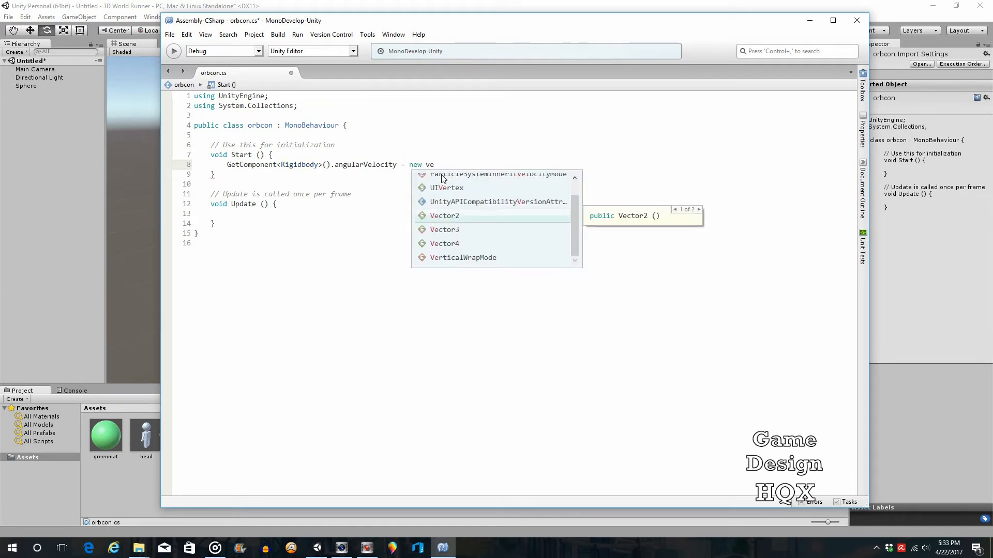
{"action": "key", "text": "Down"}
{"action": "key", "text": "Return"}
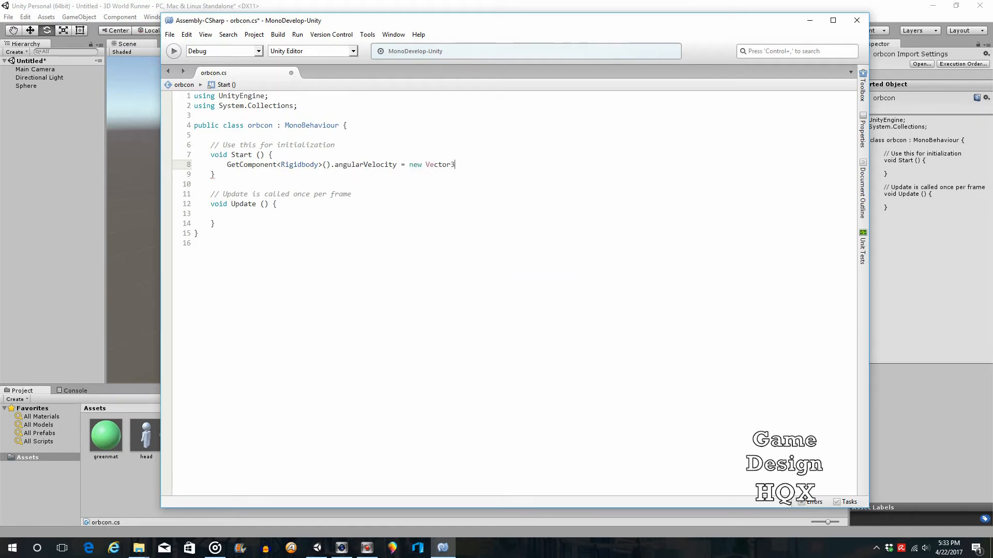
{"action": "type", "text": "("}
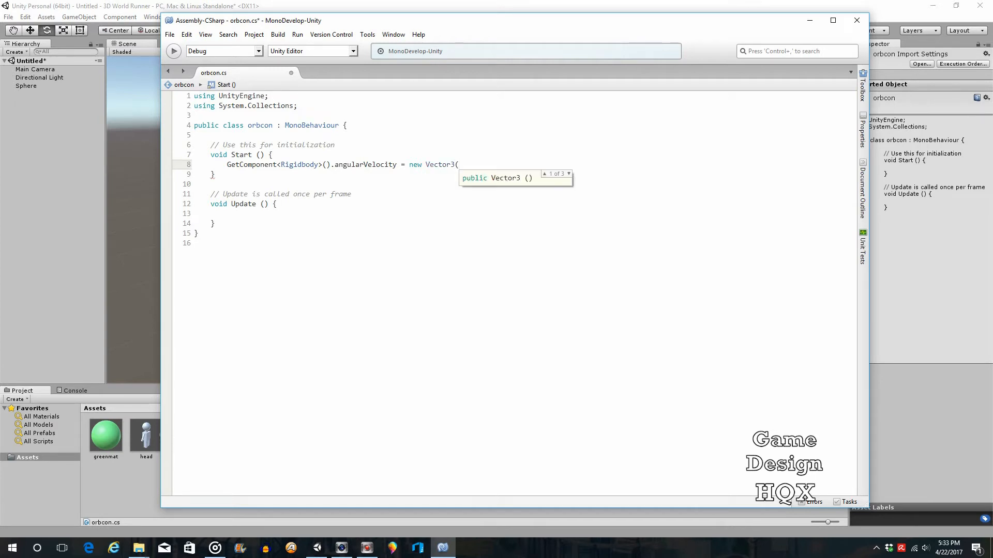
{"action": "type", "text": "-"}
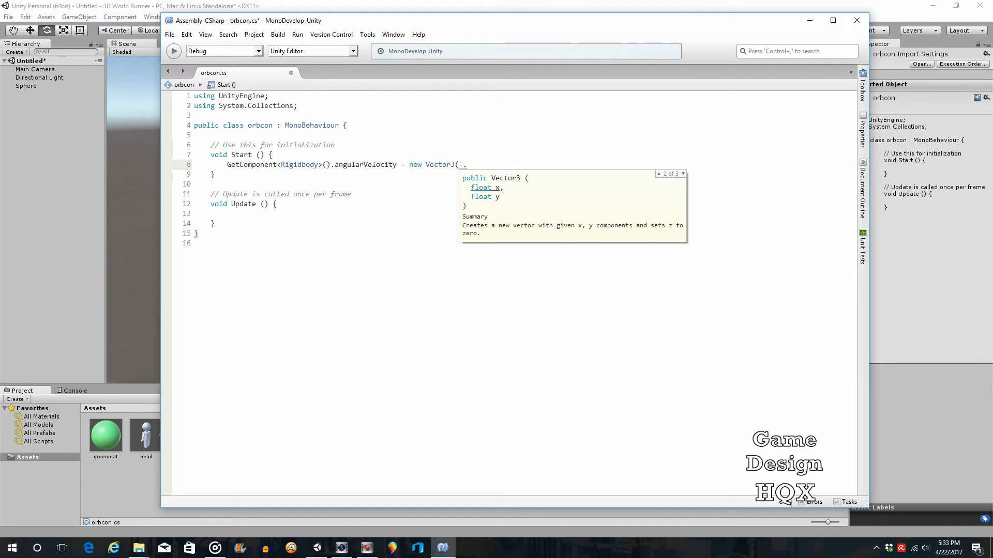
{"action": "type", "text": ".2f,"}
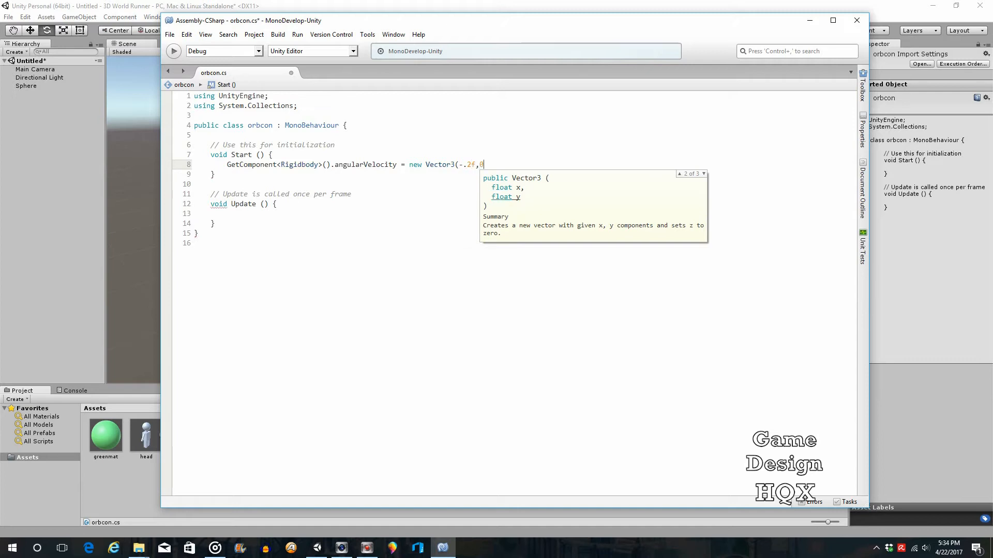
{"action": "type", "text": "0,0"}
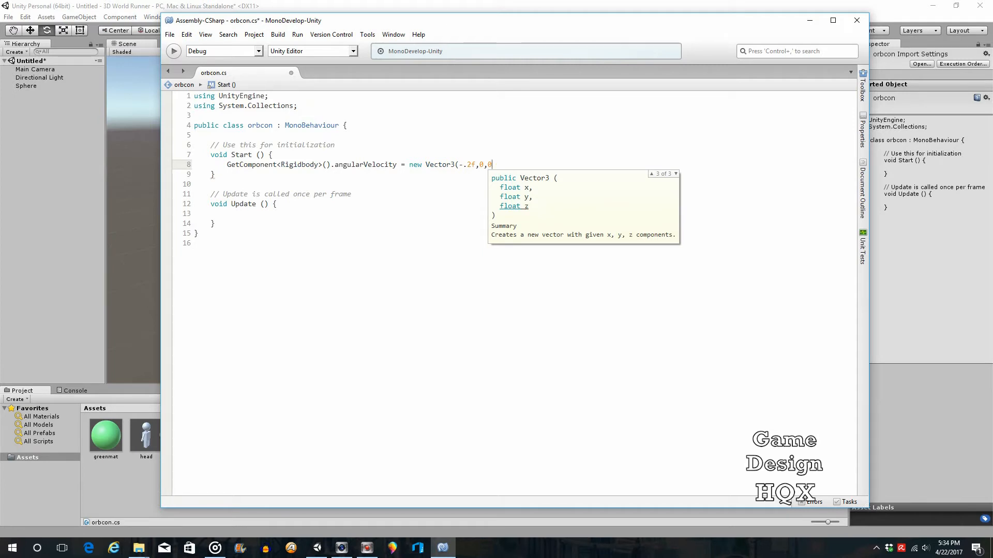
{"action": "type", "text": ")"}
{"action": "double_click", "coordinate": [470, 165]}
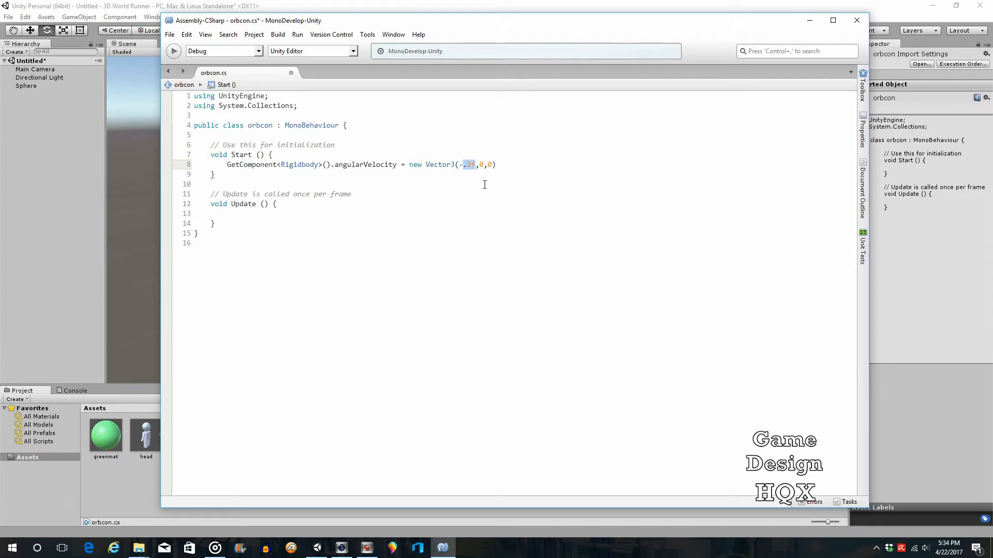
{"action": "left_click", "coordinate": [506, 164]}
{"action": "type", "text": ";"}
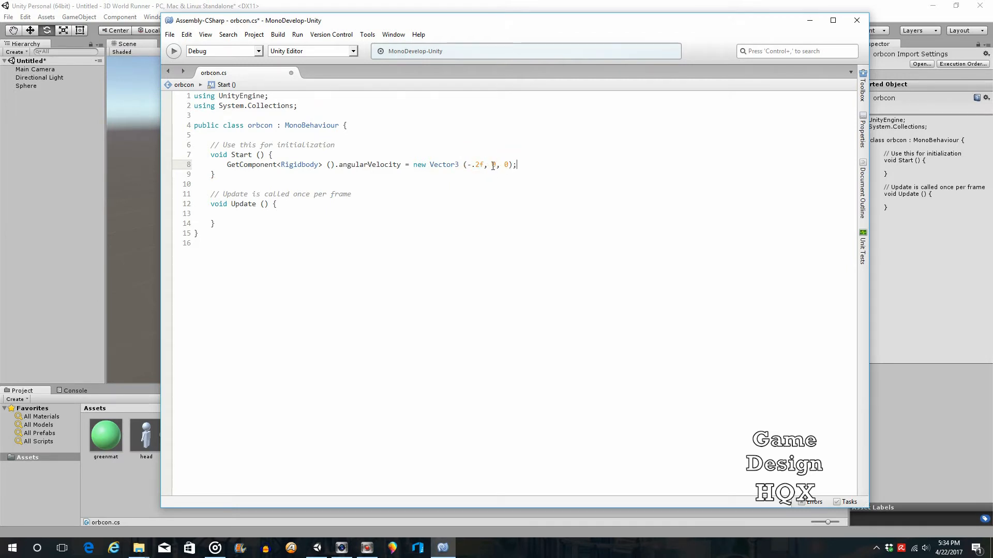
- Save the orbcon script and switch back to the Unity editor
{"action": "left_click_drag", "start_coordinate": [492, 164], "coordinate": [509, 164]}
{"action": "left_click", "coordinate": [528, 163]}
{"action": "left_click", "coordinate": [170, 36]}
{"action": "left_click", "coordinate": [185, 77]}
{"action": "left_click", "coordinate": [149, 6]}
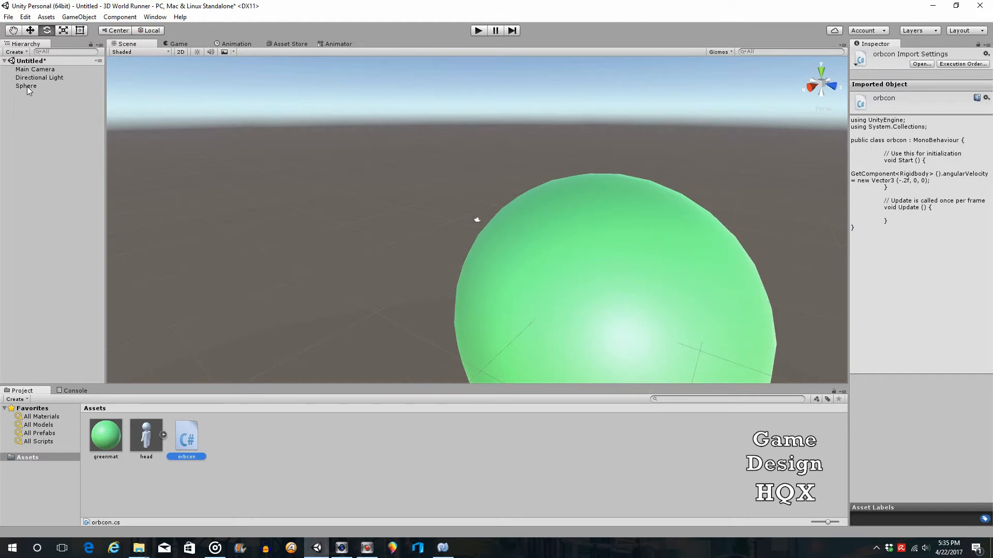
- Add a cube to the scene and move it to the top of the sphere, at about Y 8.63, Z 9.91
{"action": "left_click", "coordinate": [74, 18]}
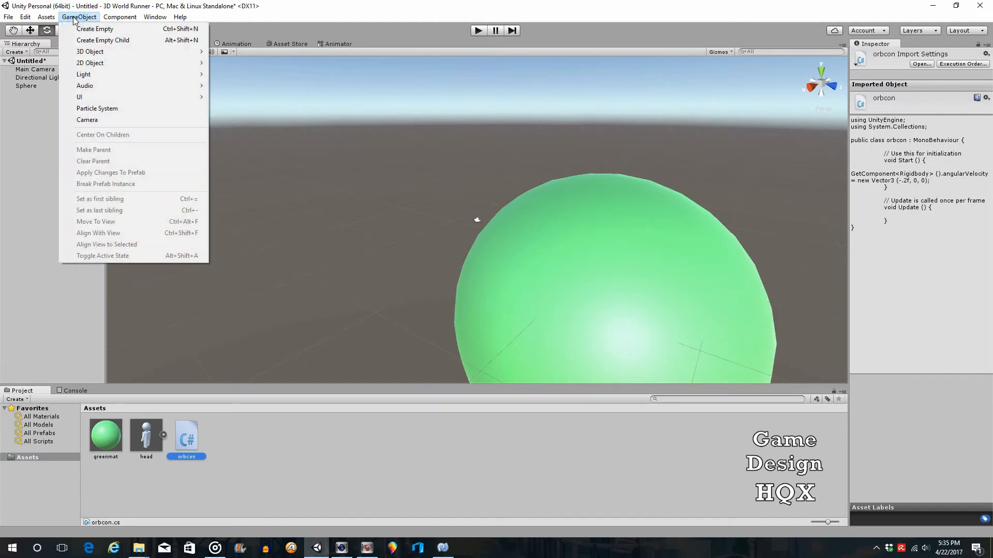
{"action": "mouse_move", "coordinate": [96, 51]}
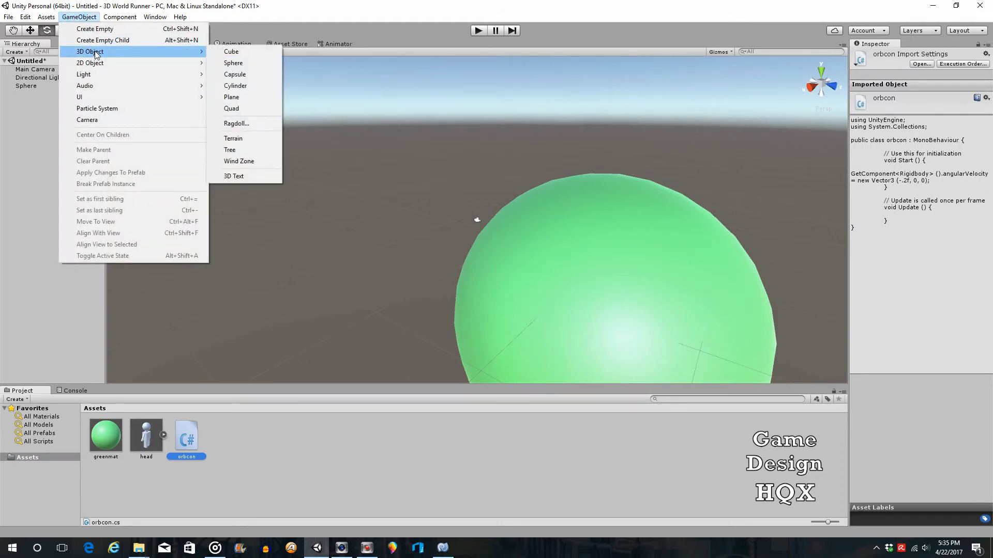
{"action": "left_click", "coordinate": [231, 53]}
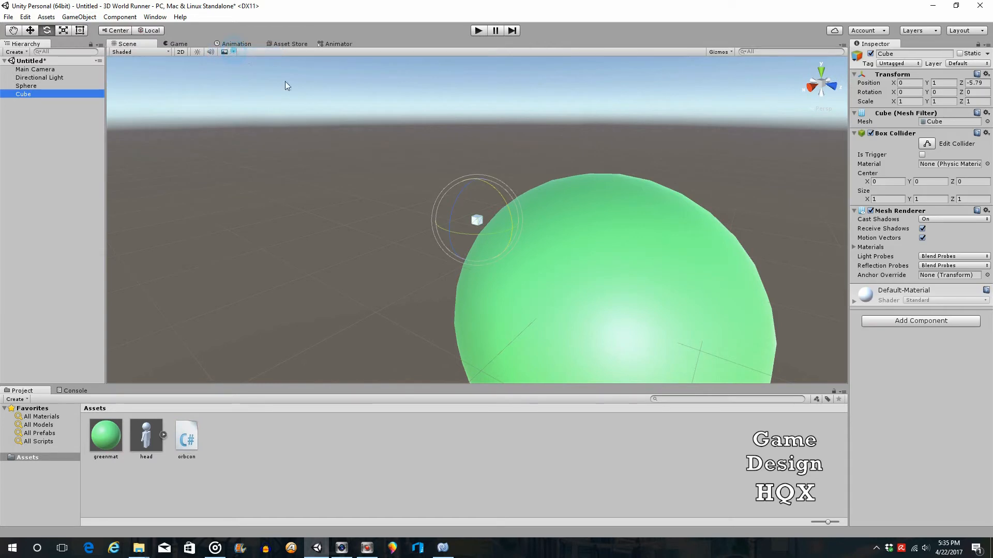
{"action": "left_click", "coordinate": [37, 32]}
{"action": "left_click_drag", "start_coordinate": [512, 231], "coordinate": [628, 144]}
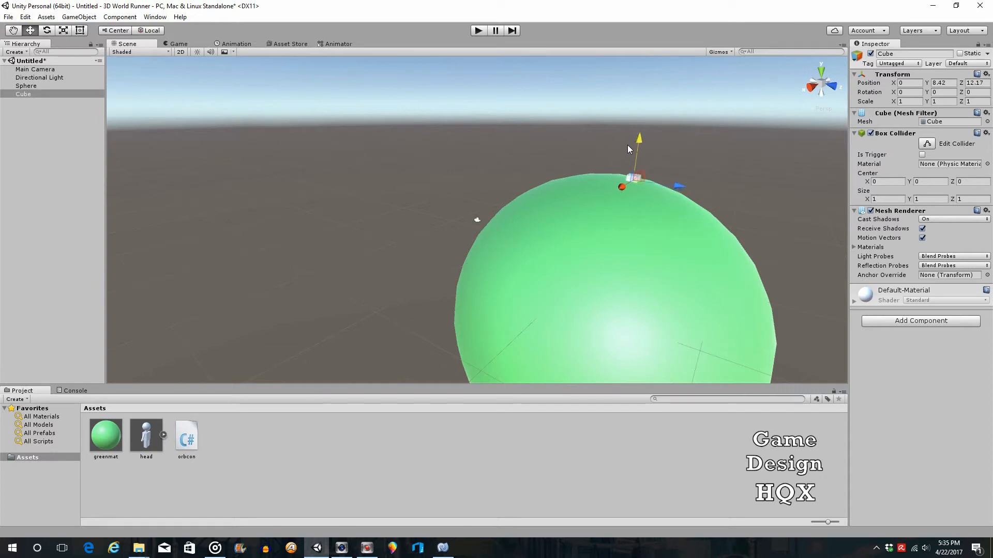
{"action": "left_click", "coordinate": [662, 182]}
{"action": "left_click", "coordinate": [635, 179]}
{"action": "left_click_drag", "start_coordinate": [675, 186], "coordinate": [651, 184]}
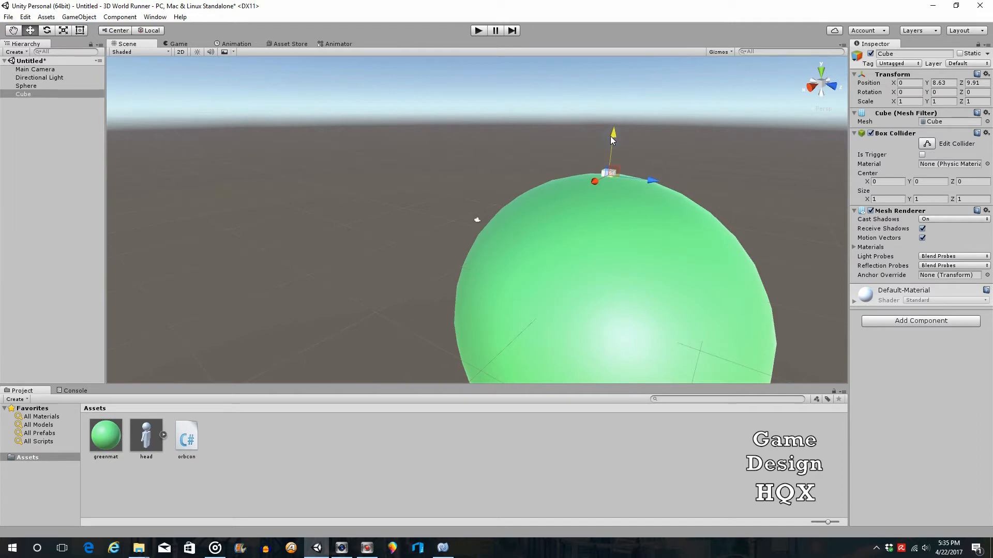
- Make the cube a child of the sphere and play-test the scene to check the rotation, stopping play mode when done
{"action": "left_click_drag", "start_coordinate": [27, 93], "coordinate": [39, 87]}
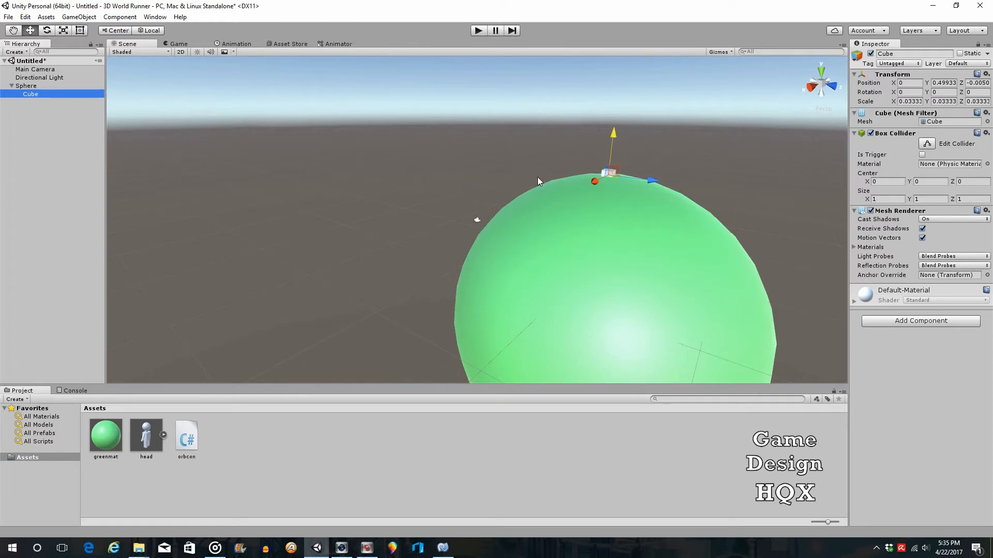
{"action": "left_click", "coordinate": [478, 32]}
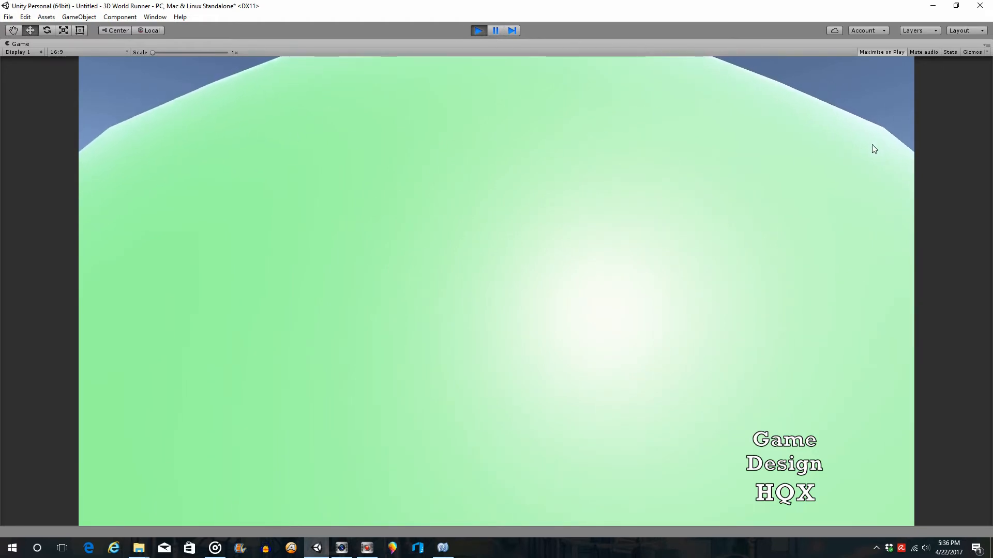
{"action": "left_click", "coordinate": [479, 30]}
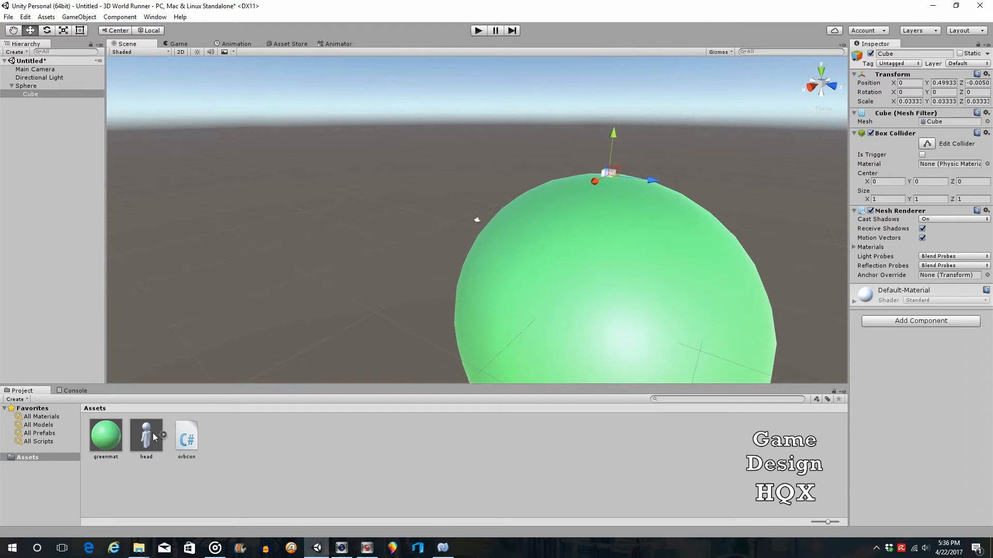
- Add the head model from the Assets folder to the scene as a top-level object
{"action": "left_click_drag", "start_coordinate": [146, 437], "coordinate": [43, 196]}
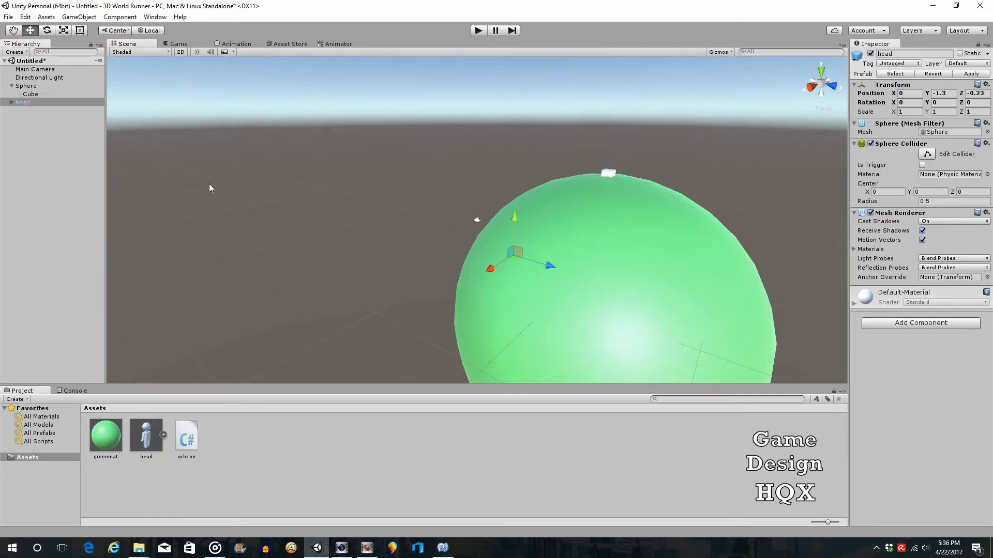
- Examine the whole sphere, the cube on top of it and the camera from the side in the Scene view
{"action": "left_click", "coordinate": [13, 31]}
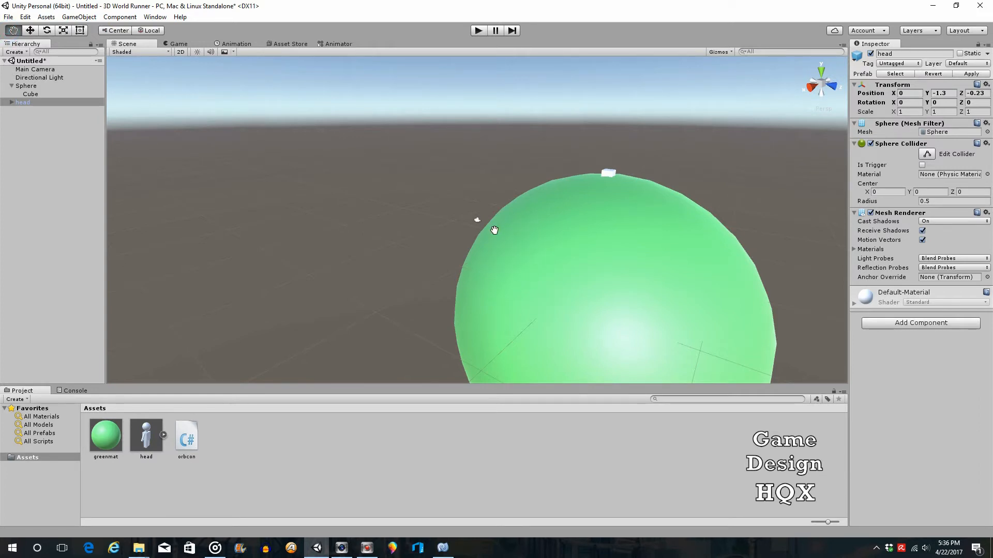
{"action": "left_click_drag", "start_coordinate": [399, 268], "coordinate": [475, 272]}
{"action": "right_click_drag", "start_coordinate": [474, 272], "coordinate": [662, 279]}
{"action": "left_click_drag", "start_coordinate": [303, 273], "coordinate": [516, 264]}
{"action": "right_click_drag", "start_coordinate": [354, 274], "coordinate": [489, 294]}
{"action": "left_click_drag", "start_coordinate": [250, 295], "coordinate": [297, 281]}
{"action": "right_click_drag", "start_coordinate": [405, 279], "coordinate": [333, 281]}
{"action": "left_click_drag", "start_coordinate": [452, 269], "coordinate": [352, 267]}
{"action": "left_click_drag", "start_coordinate": [293, 209], "coordinate": [370, 231]}
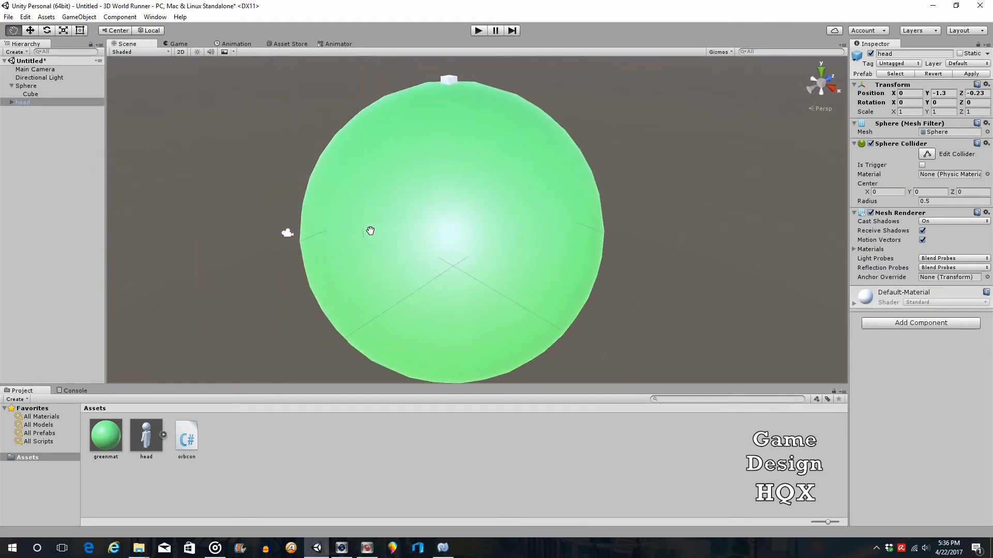
{"action": "right_click_drag", "start_coordinate": [456, 238], "coordinate": [407, 240]}
{"action": "left_click_drag", "start_coordinate": [448, 238], "coordinate": [385, 228]}
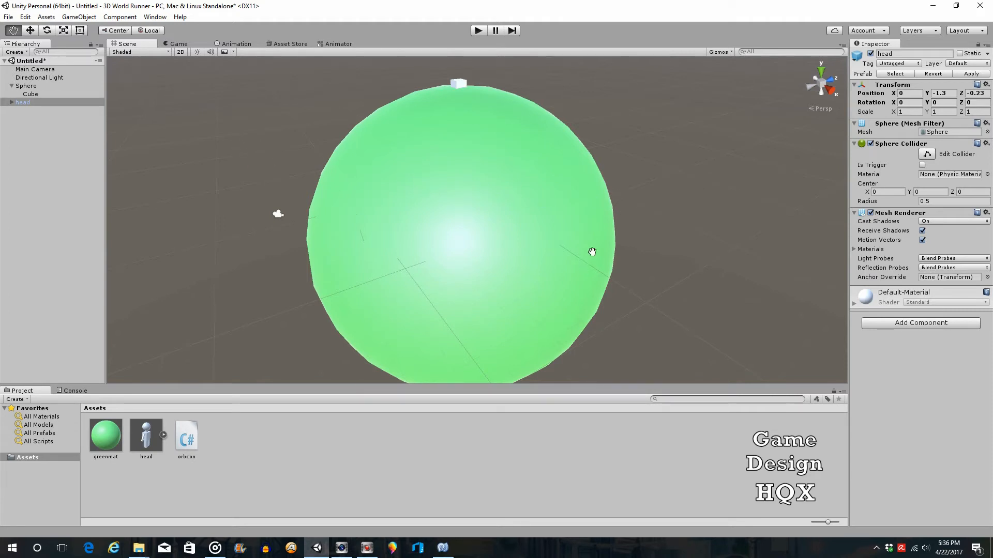
- Move the head model out of the sphere along Z to about -5.04 and check the main camera's preview
{"action": "left_click", "coordinate": [31, 32]}
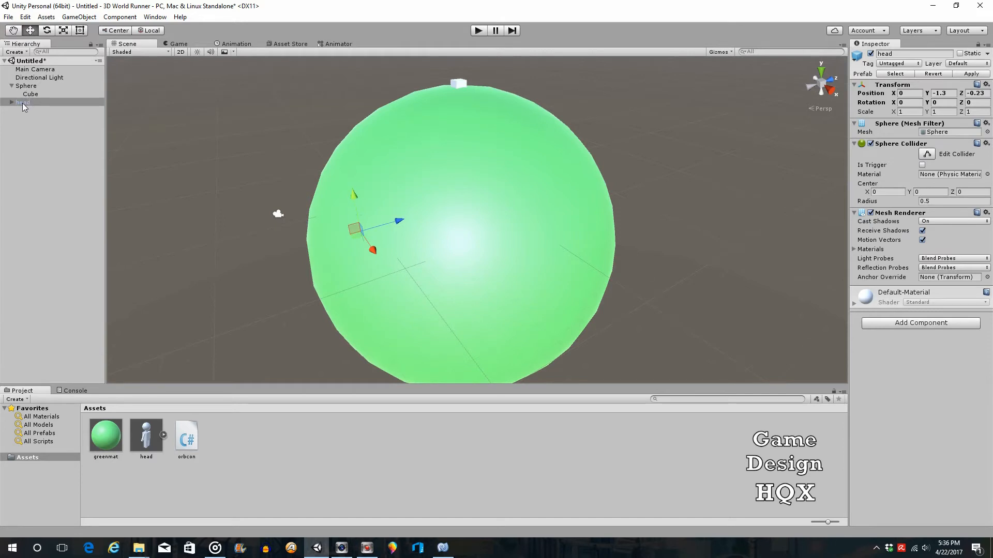
{"action": "left_click_drag", "start_coordinate": [398, 223], "coordinate": [342, 230]}
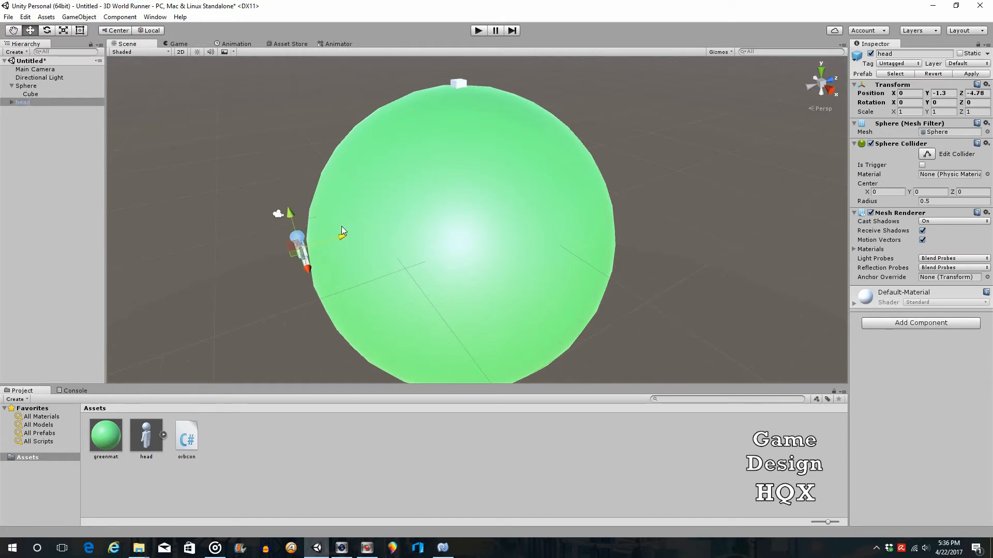
{"action": "left_click", "coordinate": [12, 103]}
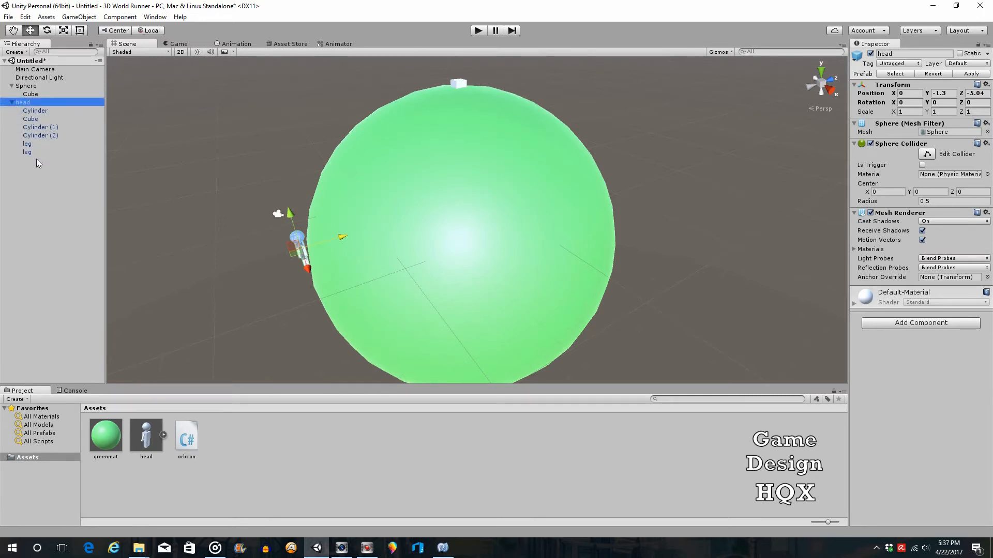
{"action": "left_click", "coordinate": [11, 101]}
{"action": "left_click", "coordinate": [278, 213]}
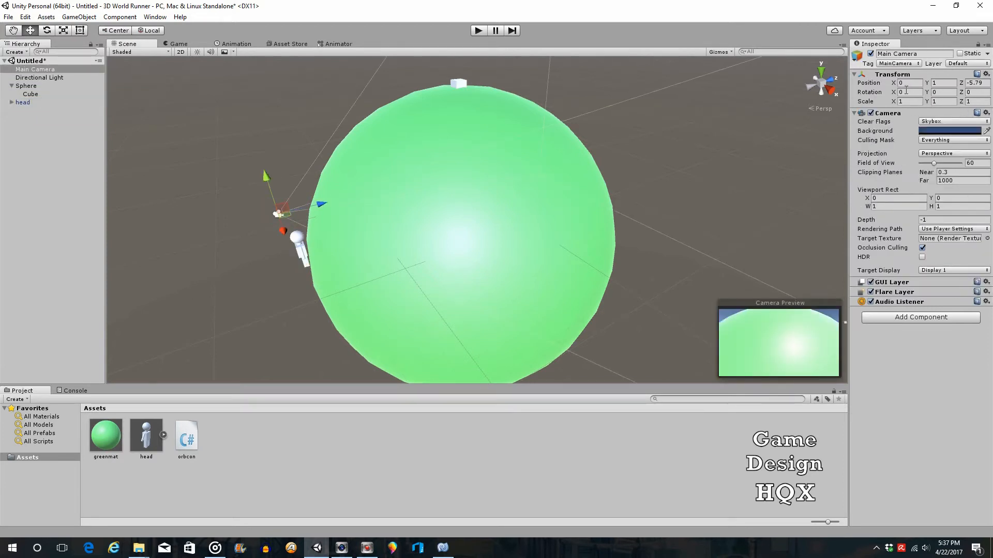
- Raise the head model in front of the camera to about Y 2.01, Z -3.8 and check the camera preview
{"action": "left_click", "coordinate": [22, 102]}
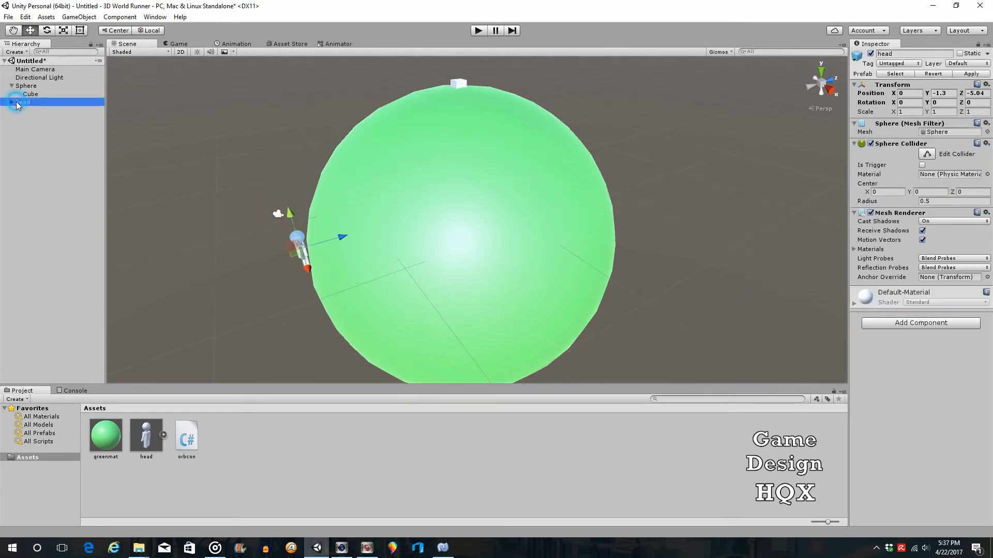
{"action": "left_click", "coordinate": [290, 215]}
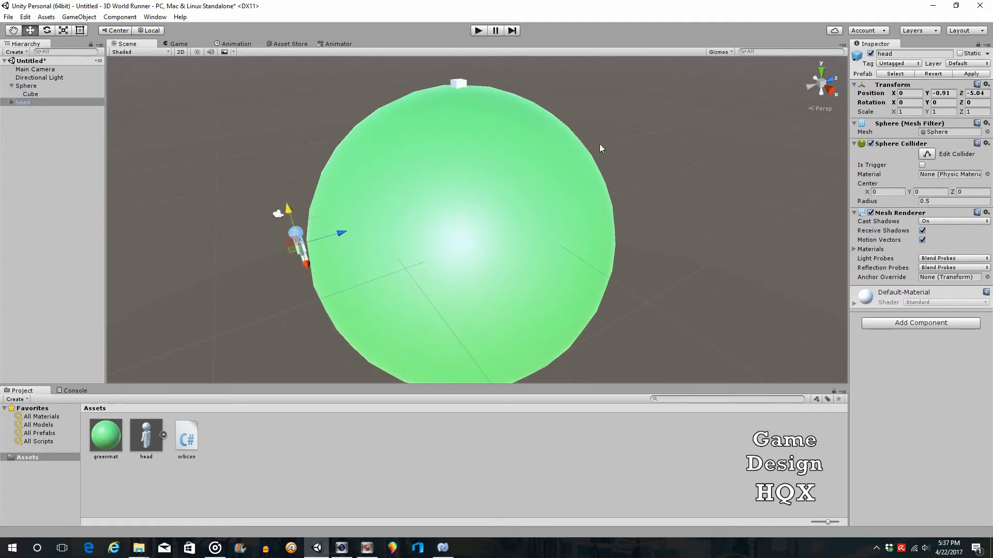
{"action": "left_click_drag", "start_coordinate": [296, 208], "coordinate": [346, 204]}
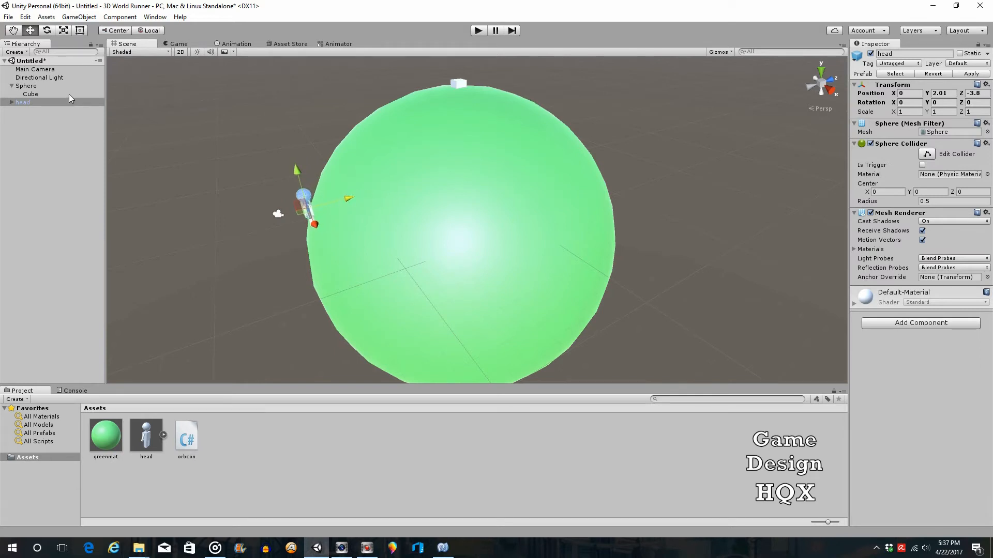
{"action": "left_click", "coordinate": [42, 70]}
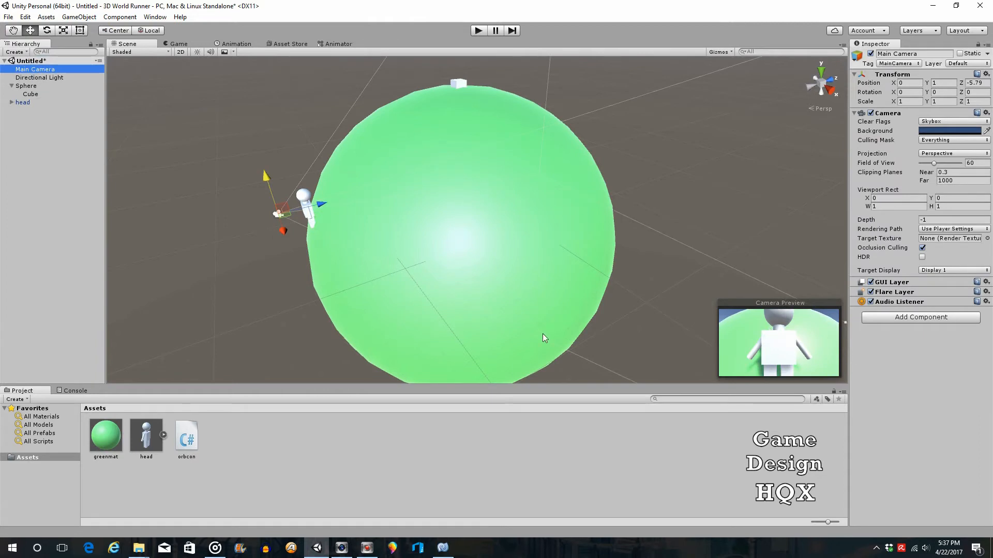
- Scale the head model to 0.2 on X, Y and Z and check its size in the camera preview
{"action": "left_click", "coordinate": [302, 197]}
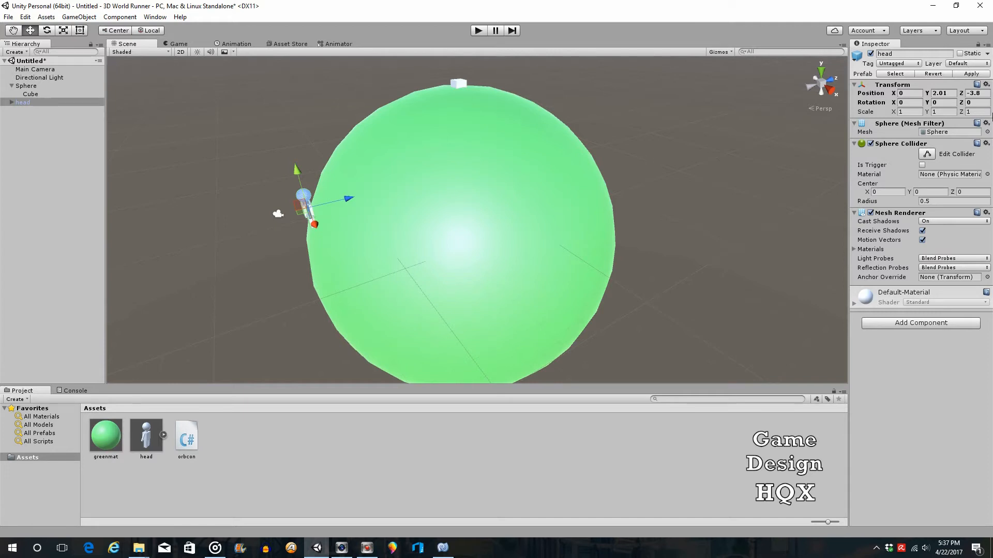
{"action": "left_click", "coordinate": [909, 112]}
{"action": "type", "text": ".2"}
{"action": "left_click", "coordinate": [941, 110]}
{"action": "type", "text": ".2"}
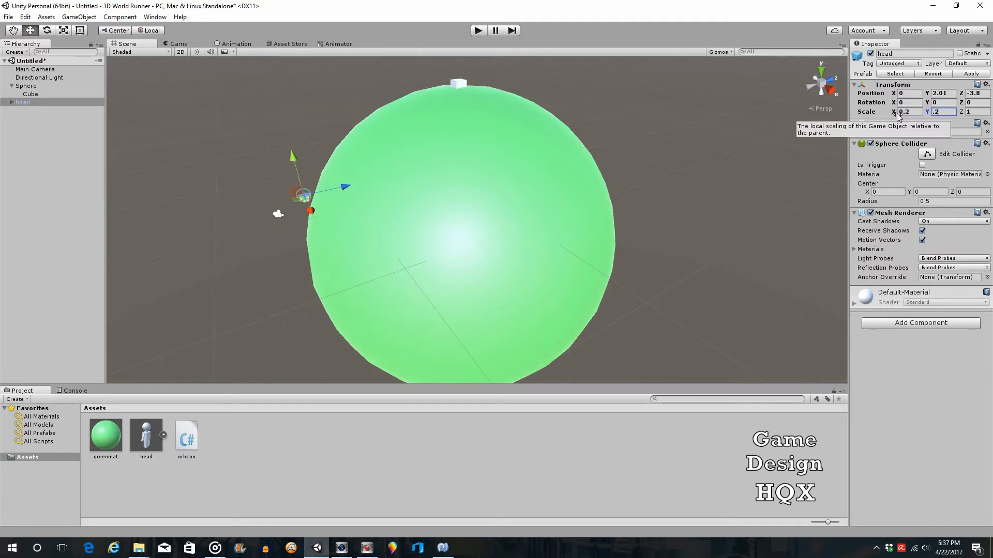
{"action": "left_click", "coordinate": [981, 110]}
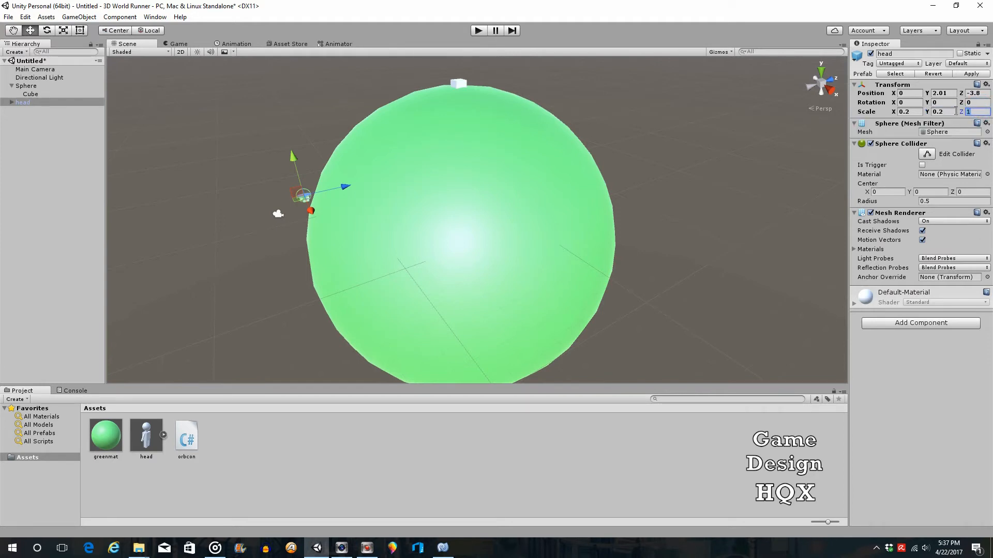
{"action": "type", "text": ".2"}
{"action": "left_click", "coordinate": [35, 69]}
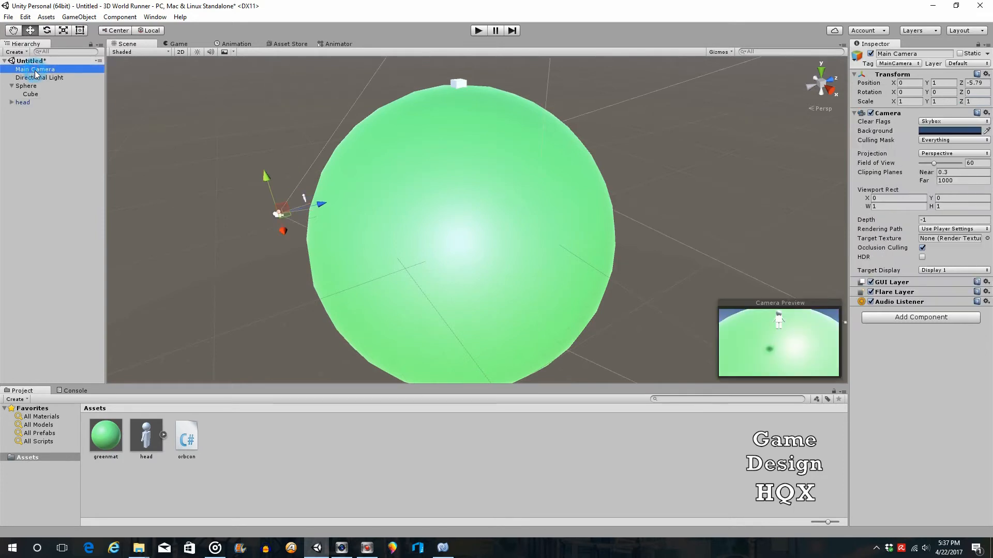
- Move the head model down onto the sphere's surface, to about Y 0.69, Z -3.65, and play-test the scene
{"action": "left_click", "coordinate": [23, 103]}
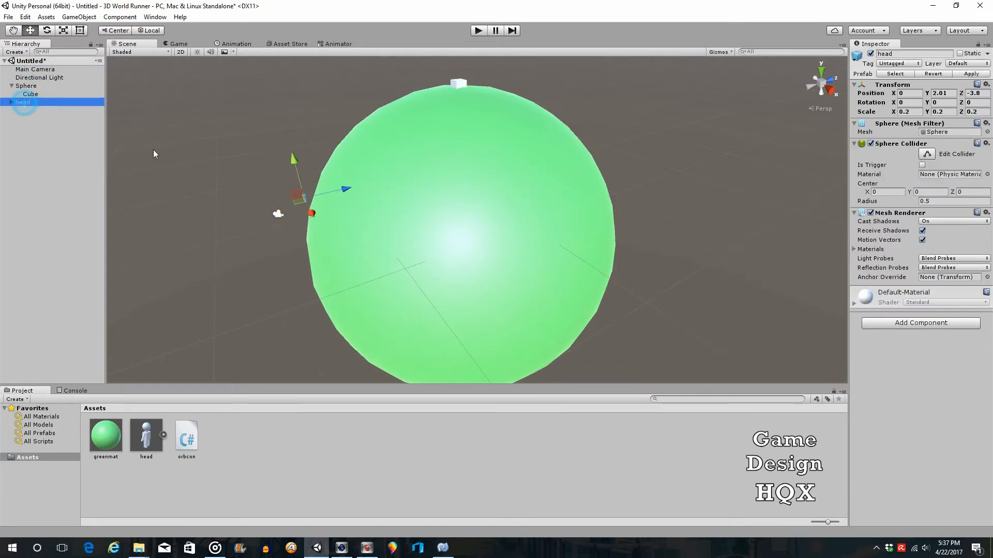
{"action": "left_click_drag", "start_coordinate": [295, 156], "coordinate": [303, 170]}
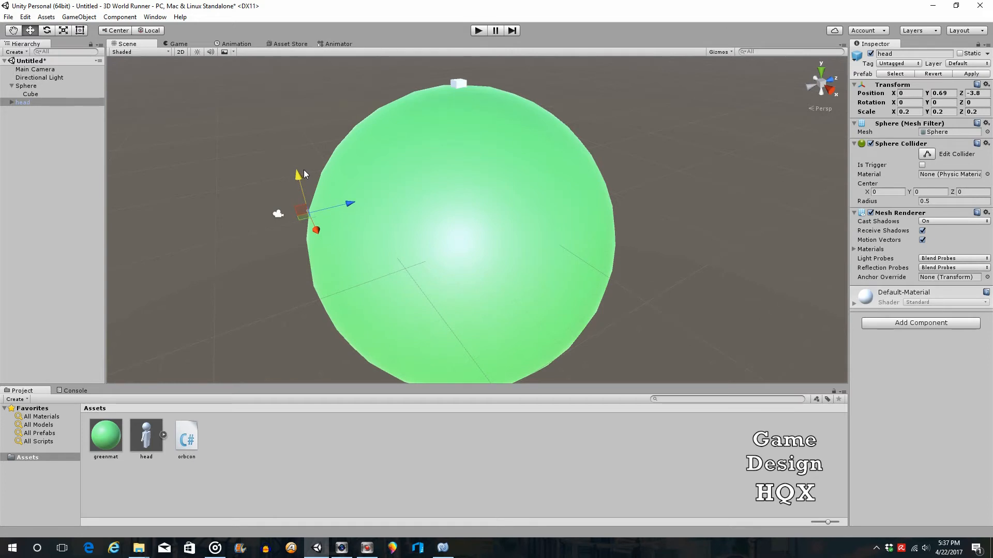
{"action": "left_click", "coordinate": [42, 70]}
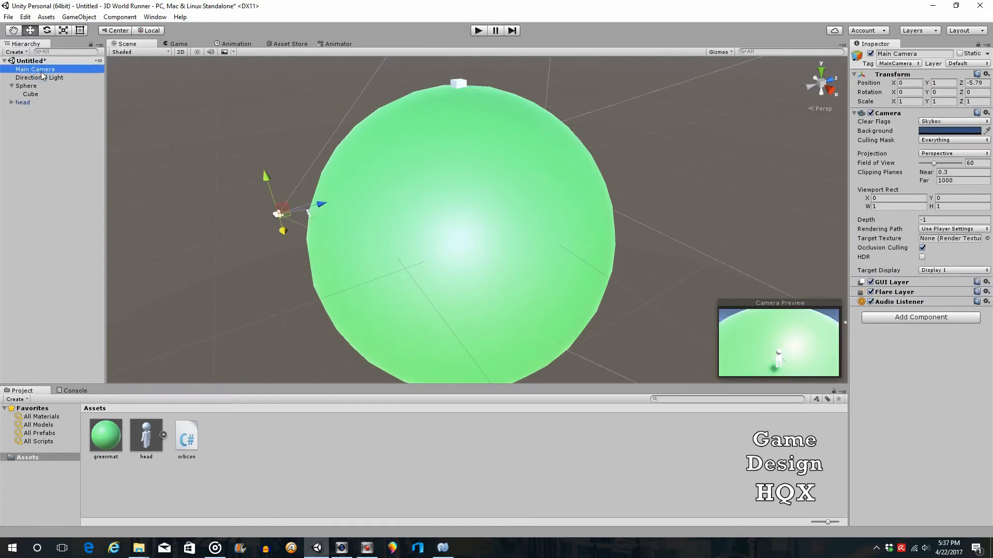
{"action": "left_click", "coordinate": [22, 102]}
{"action": "left_click_drag", "start_coordinate": [351, 209], "coordinate": [353, 204]}
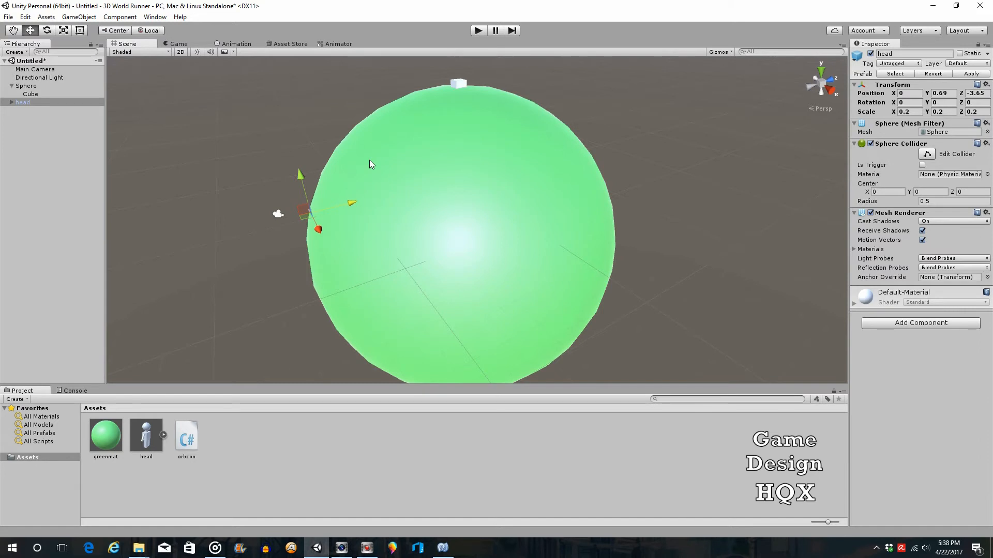
{"action": "left_click", "coordinate": [479, 31]}
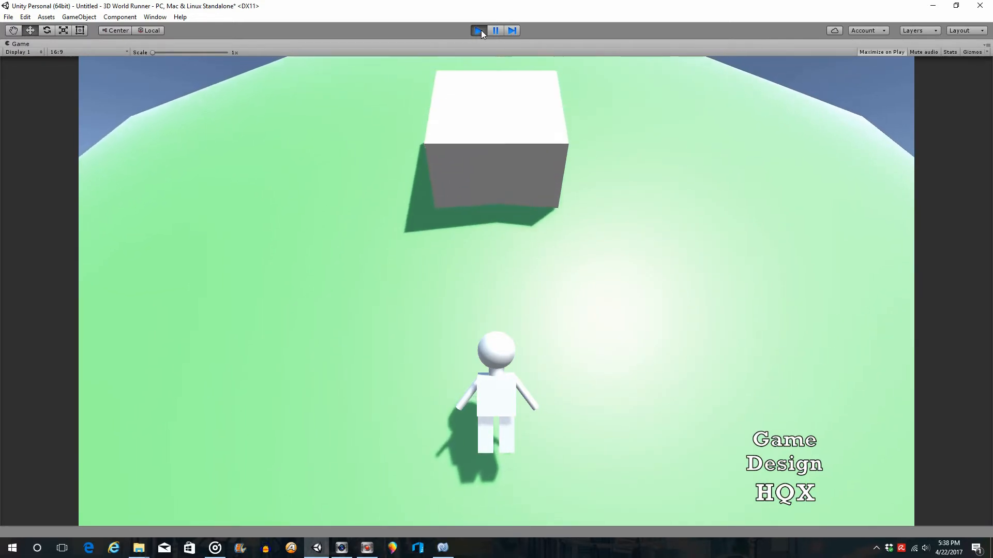
{"action": "left_click", "coordinate": [480, 30]}
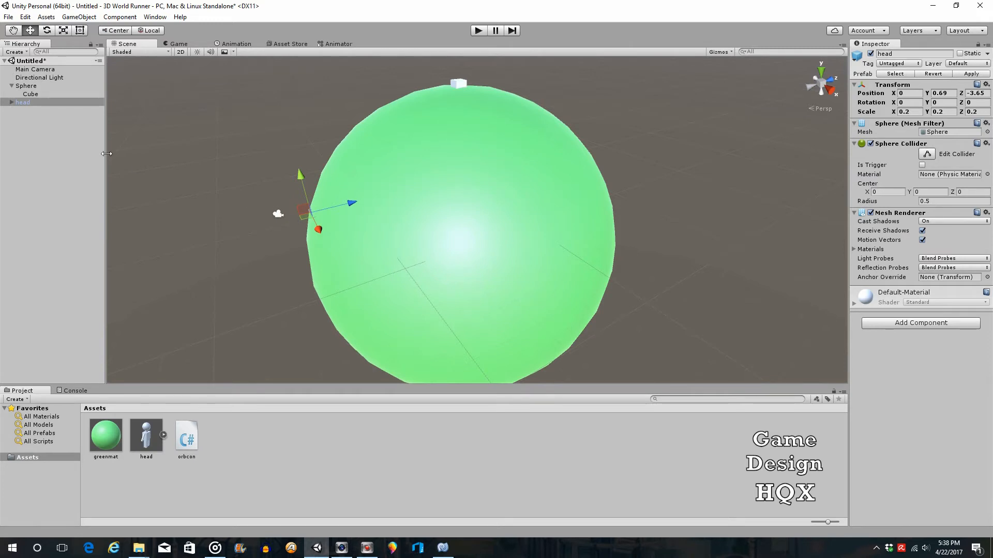
- Tilt the head model with the Rotate tool, set its X rotation to -6 and play-test the scene briefly
{"action": "left_click", "coordinate": [17, 103]}
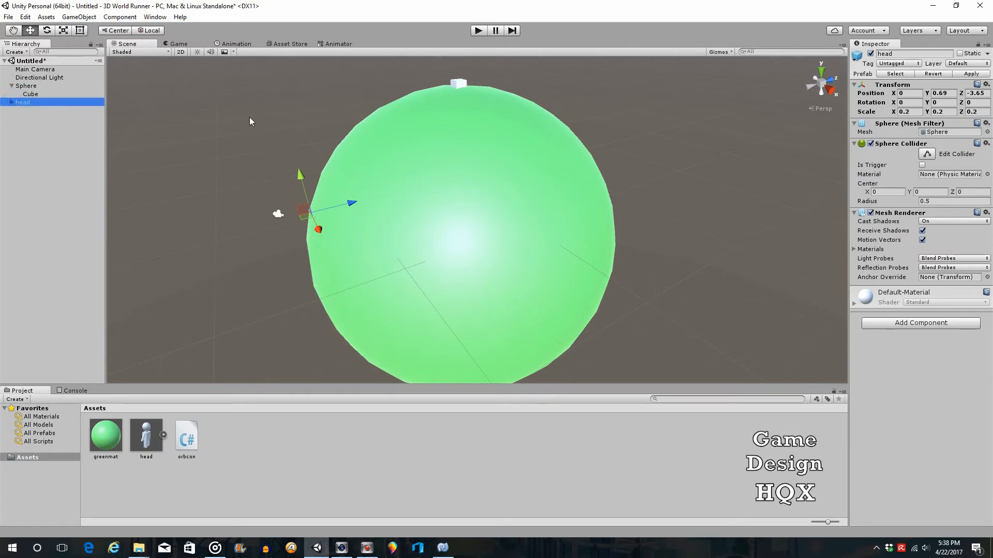
{"action": "left_click", "coordinate": [46, 31]}
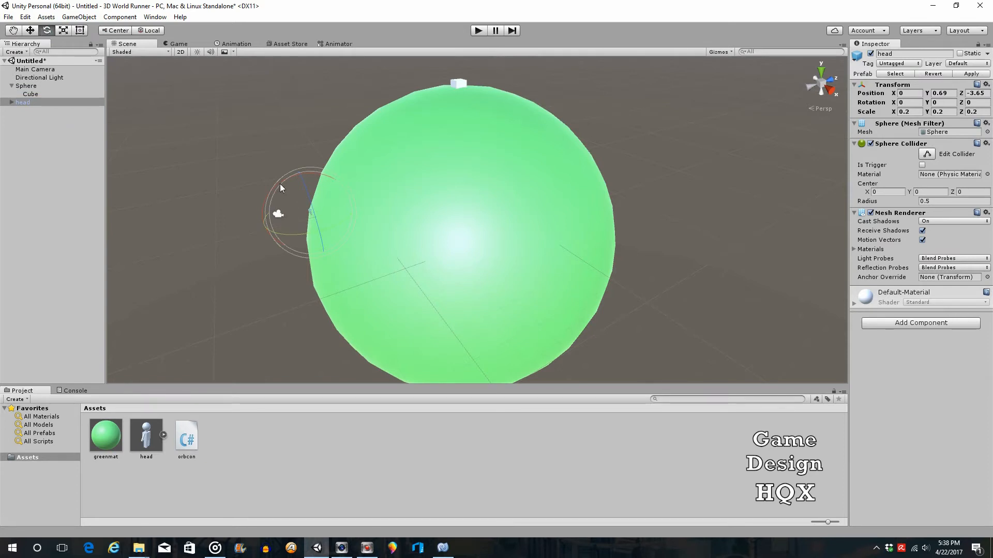
{"action": "left_click_drag", "start_coordinate": [281, 184], "coordinate": [274, 188]}
{"action": "left_click", "coordinate": [904, 103]}
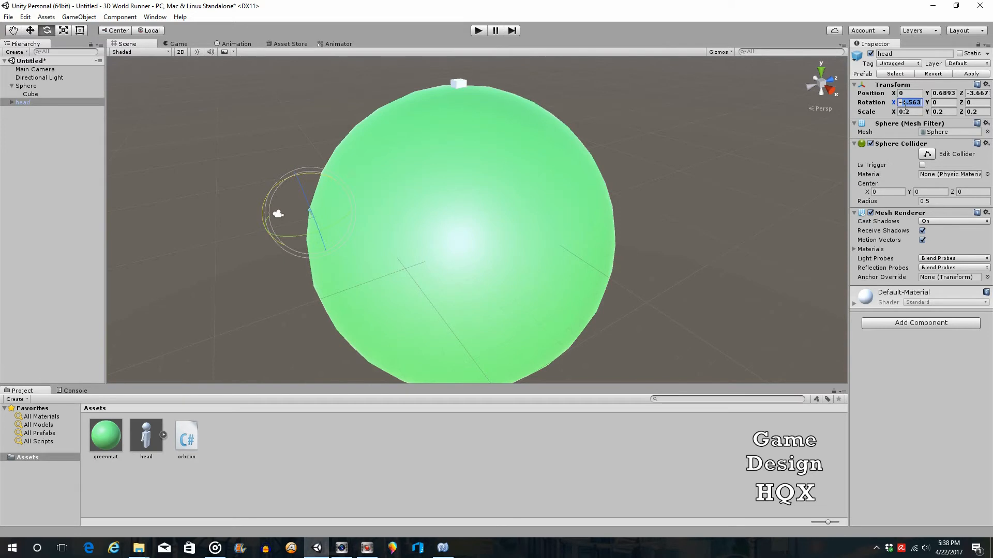
{"action": "type", "text": "-6"}
{"action": "left_click", "coordinate": [479, 31]}
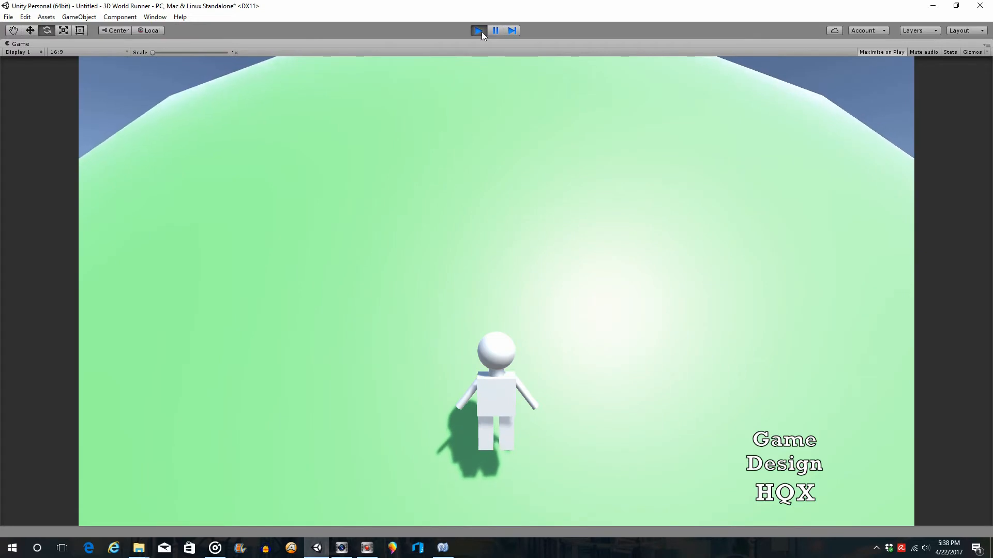
{"action": "left_click", "coordinate": [481, 31]}
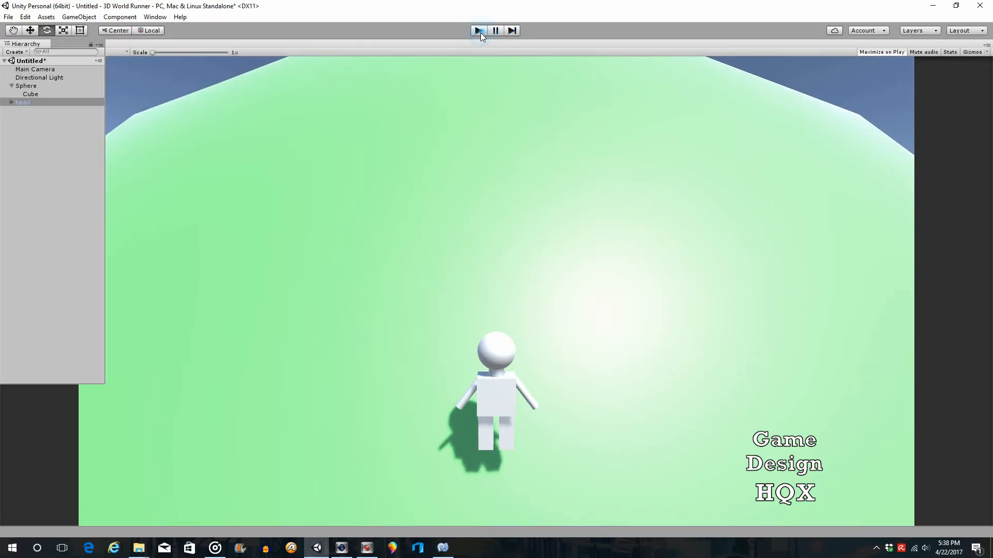
- Set the head model's X rotation to -9 and play-test the scene, stopping play mode when done
{"action": "left_click", "coordinate": [905, 103]}
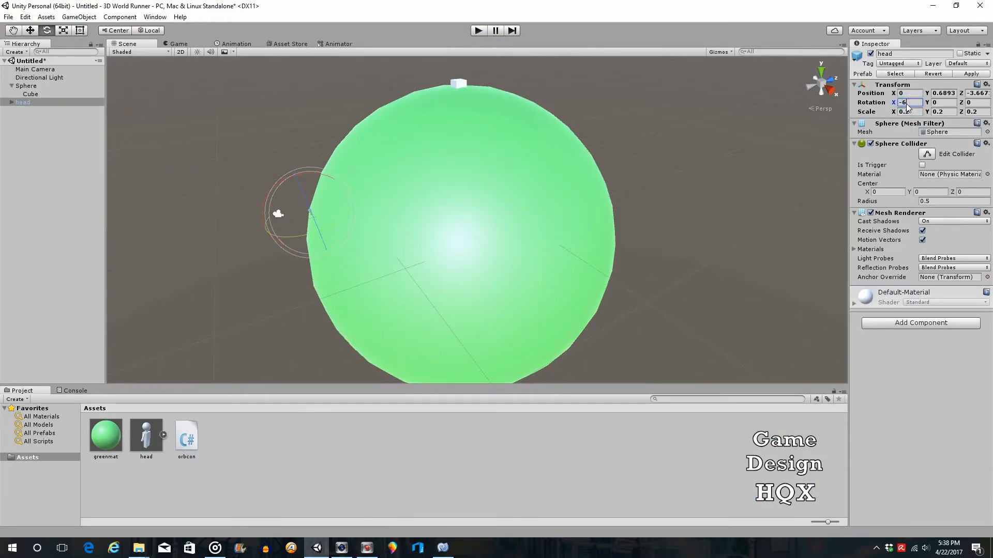
{"action": "type", "text": "-9"}
{"action": "left_click", "coordinate": [478, 31]}
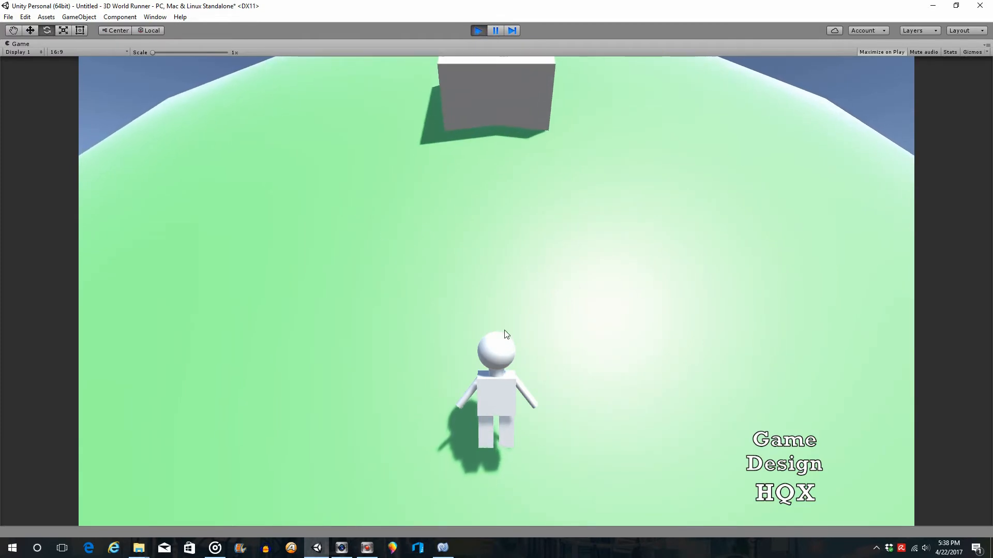
{"action": "key", "text": "space"}
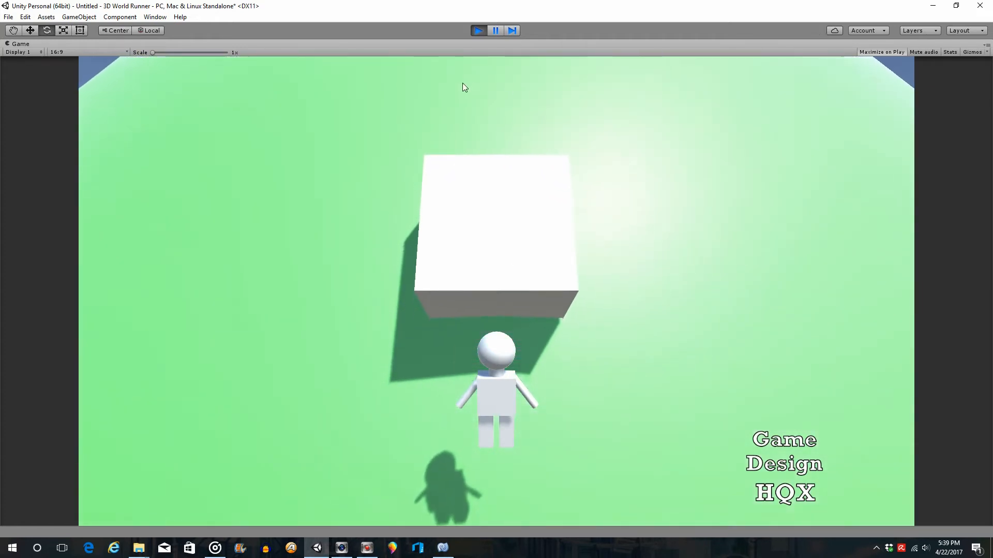
{"action": "left_click", "coordinate": [476, 31]}
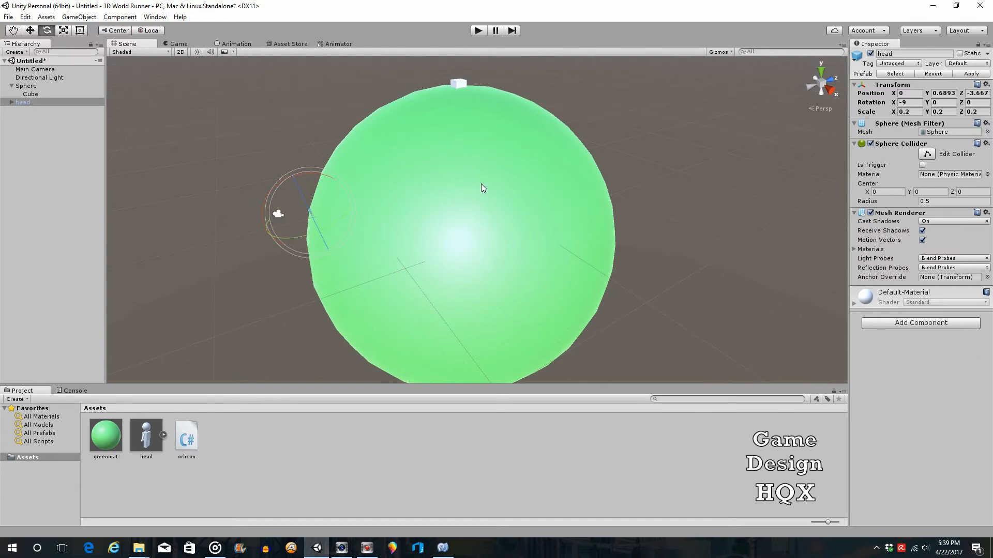
- Set the directional light's shadow type to No Shadows and play-test the scene
{"action": "left_click", "coordinate": [106, 434]}
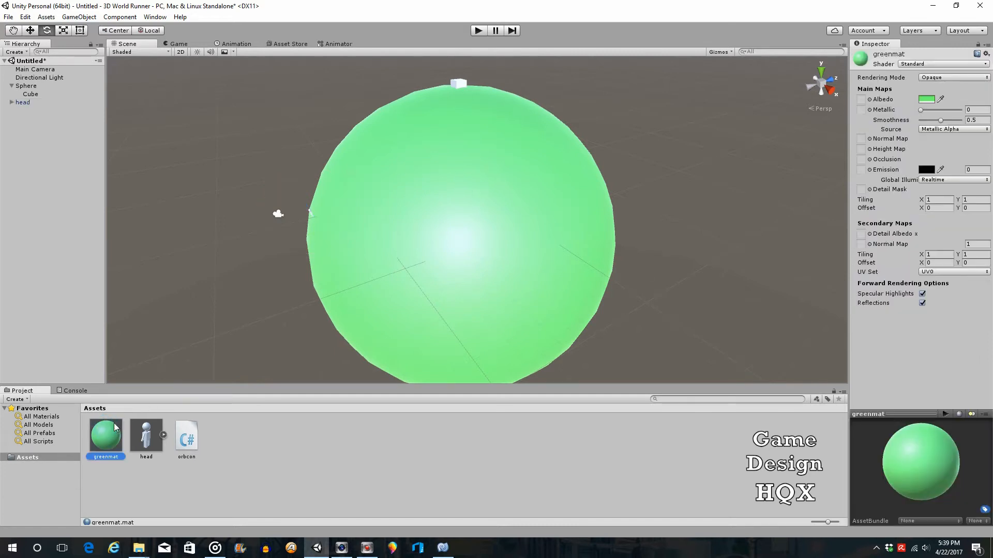
{"action": "left_click", "coordinate": [31, 78]}
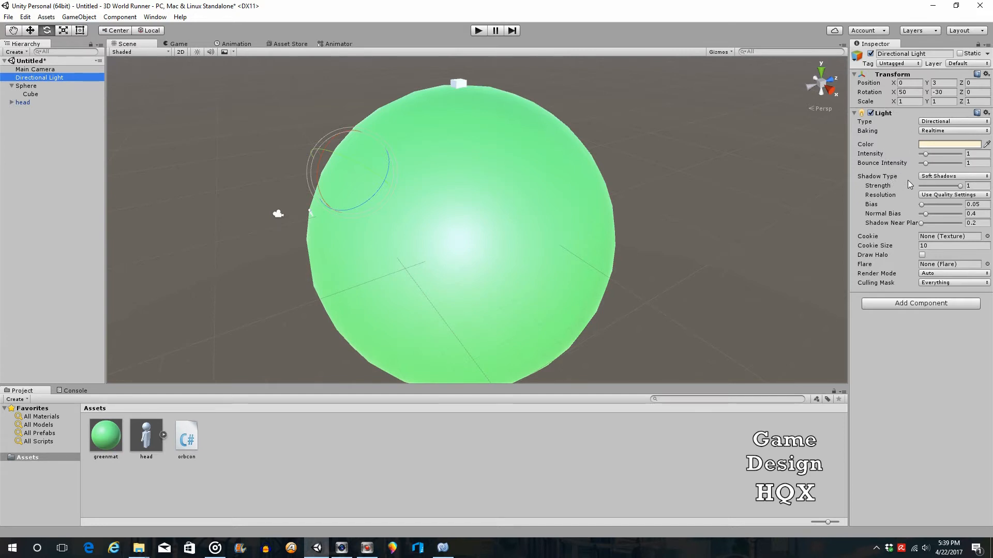
{"action": "left_click", "coordinate": [935, 179]}
{"action": "left_click", "coordinate": [935, 189]}
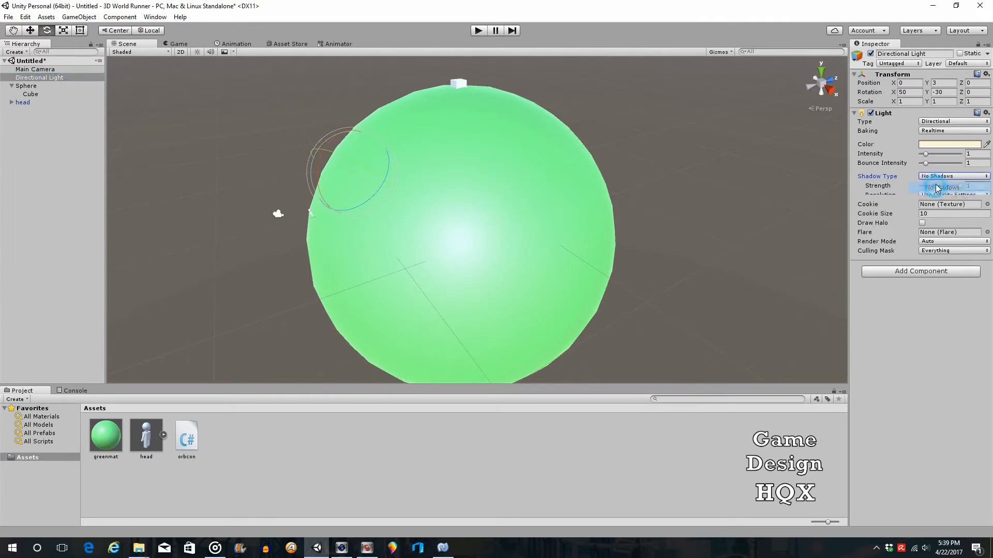
{"action": "left_click", "coordinate": [476, 32]}
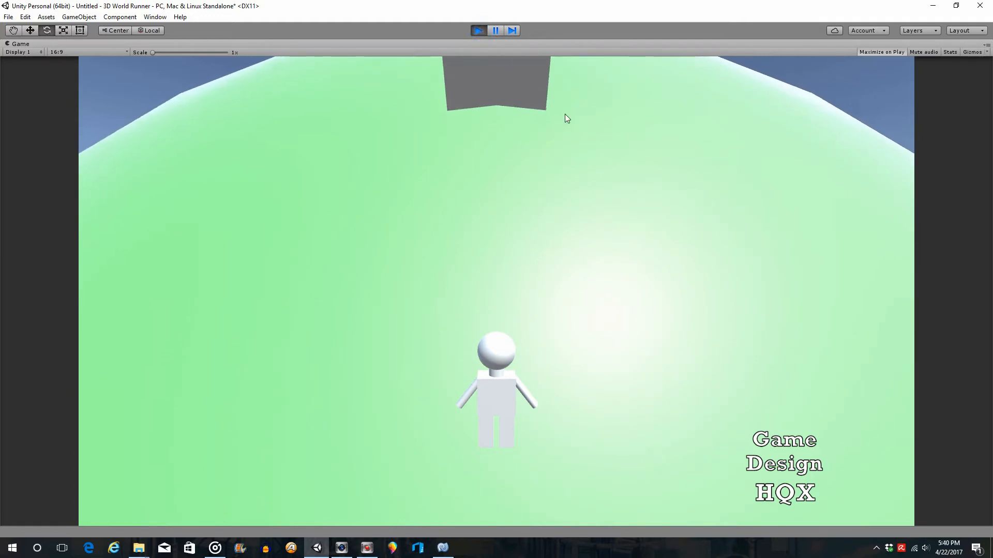
{"action": "left_click", "coordinate": [477, 33]}
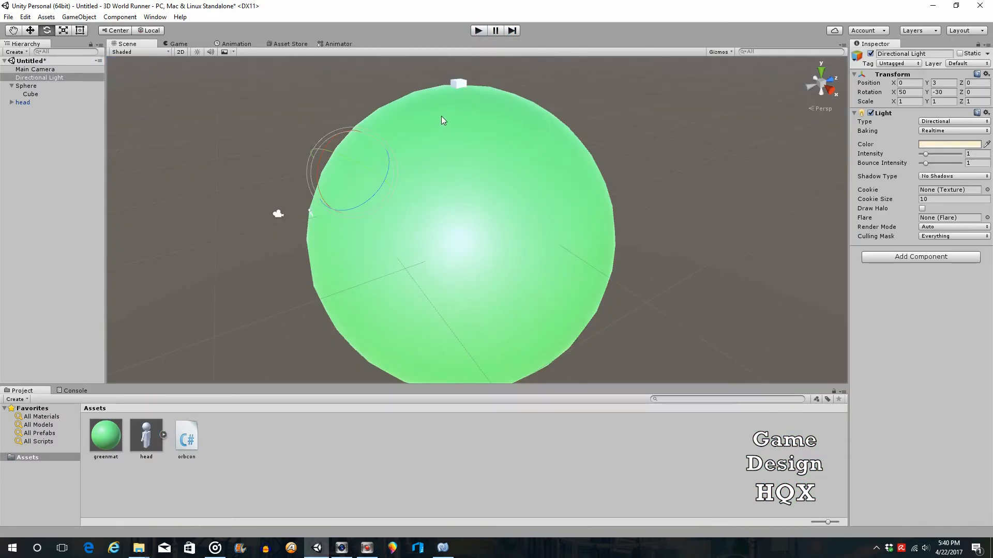
- Delete the cube obstacle that is attached to the sphere
{"action": "left_click", "coordinate": [20, 95]}
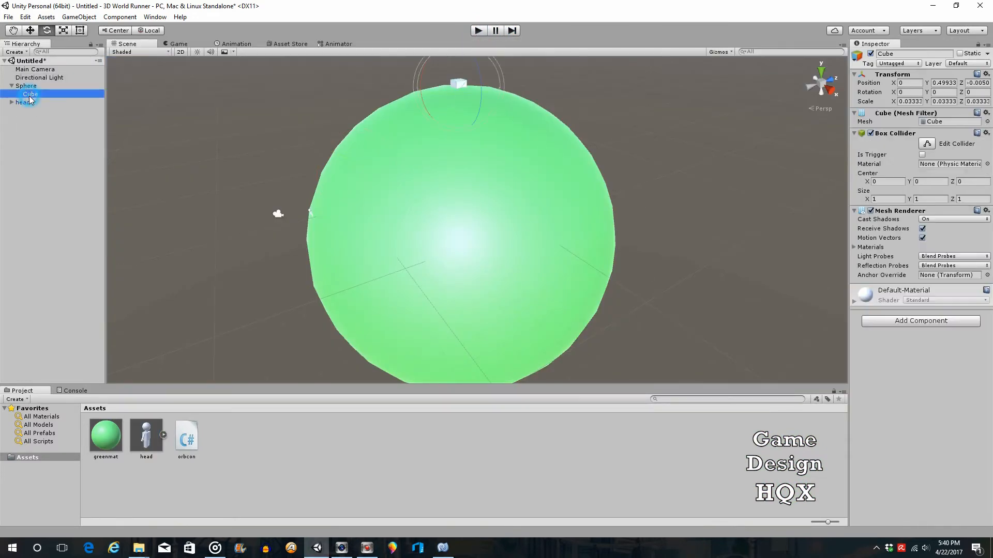
{"action": "key", "text": "Delete"}
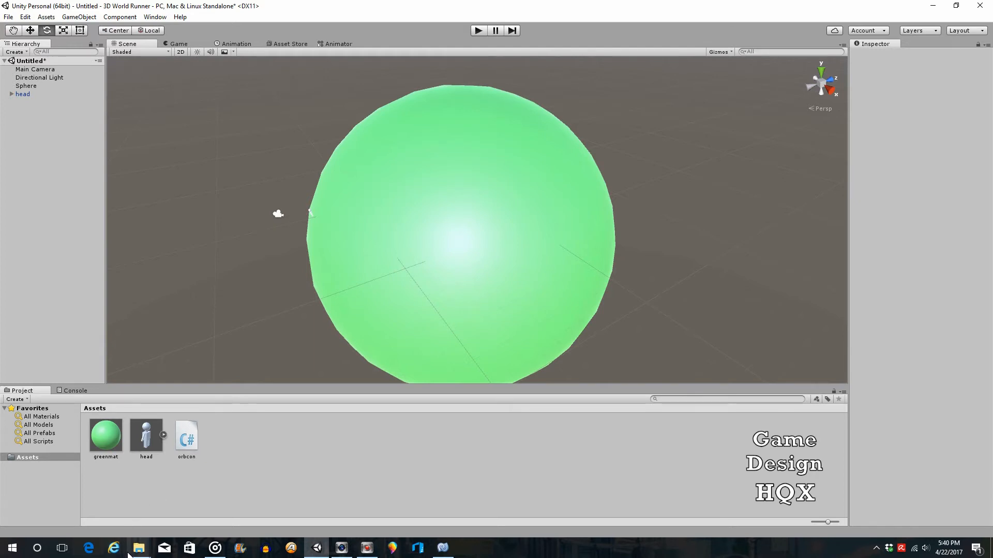
- Import evergreen.fbx from the 3D Objects folder into the project's Assets and select the imported model
{"action": "mouse_move", "coordinate": [134, 551]}
{"action": "left_click", "coordinate": [69, 468]}
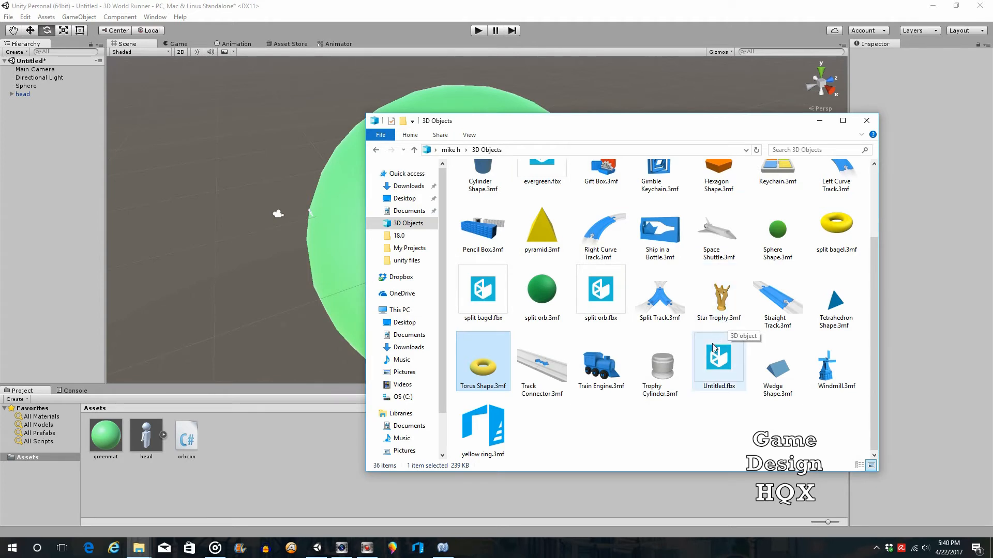
{"action": "scroll", "coordinate": [712, 352], "scroll_direction": "up", "scroll_amount": 2}
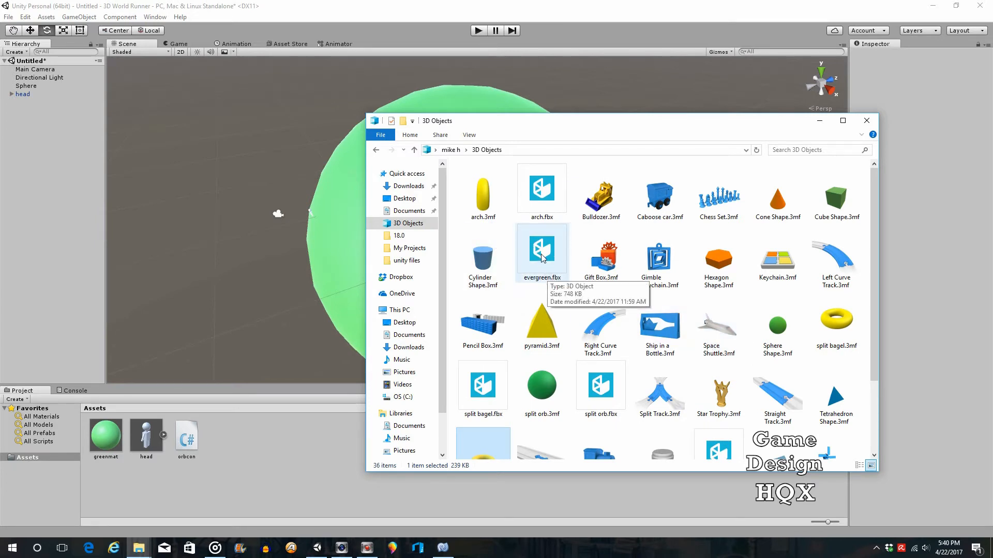
{"action": "left_click_drag", "start_coordinate": [543, 259], "coordinate": [293, 460]}
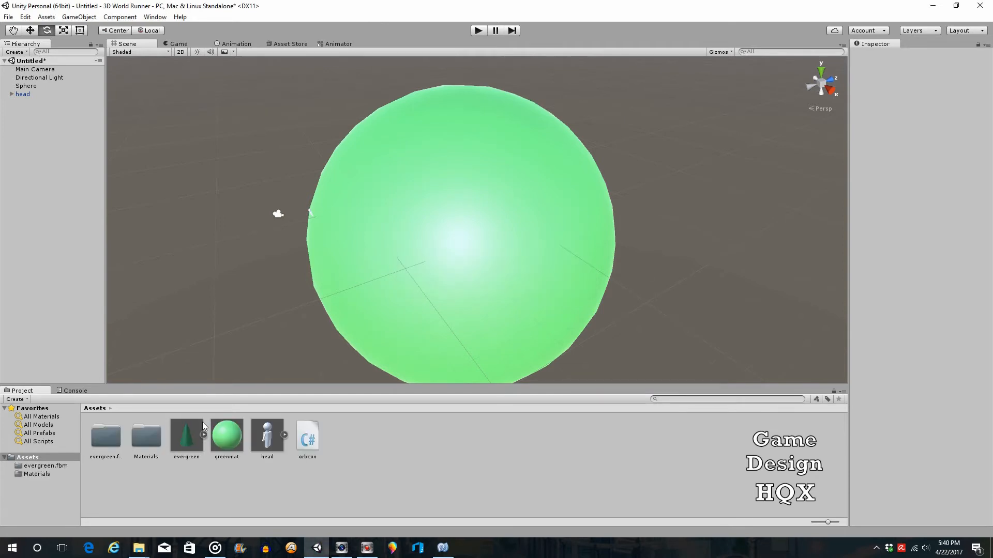
{"action": "left_click", "coordinate": [176, 422]}
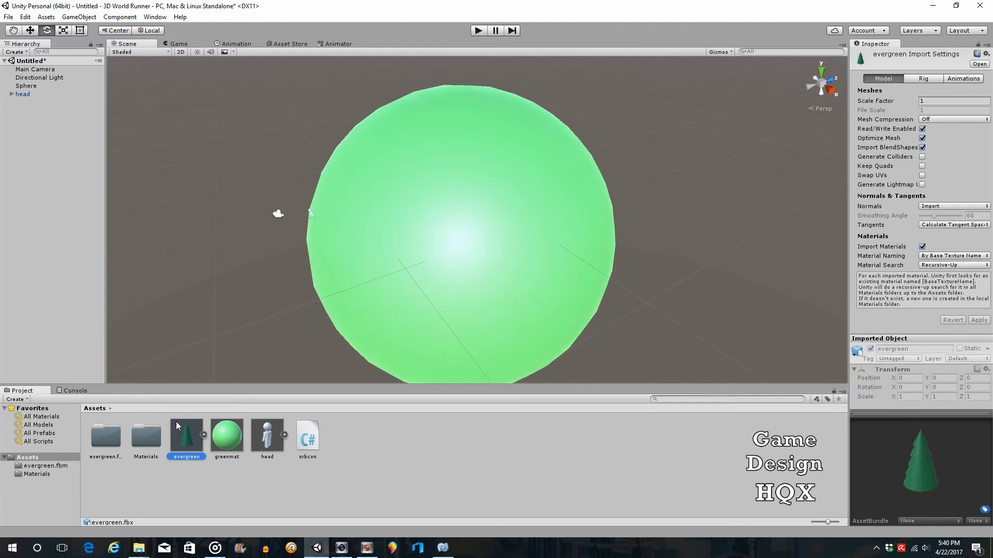
- Set the sphere's Z position to 10
{"action": "left_click", "coordinate": [29, 86]}
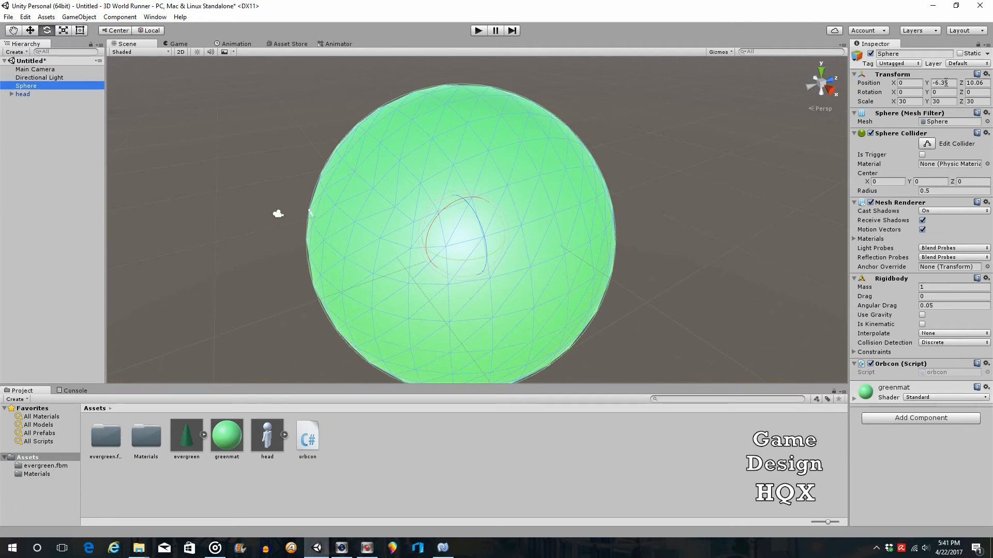
{"action": "left_click", "coordinate": [986, 83]}
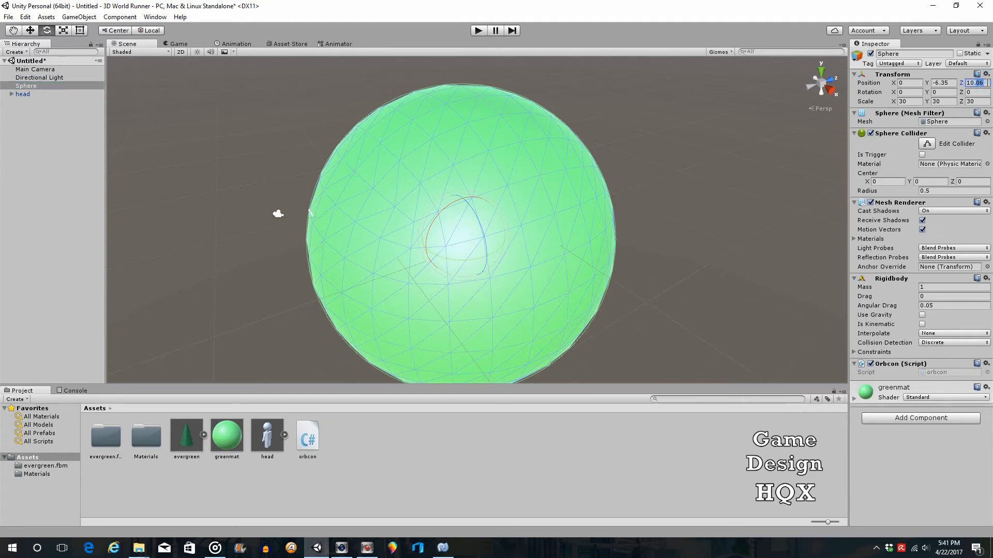
{"action": "type", "text": "10."}
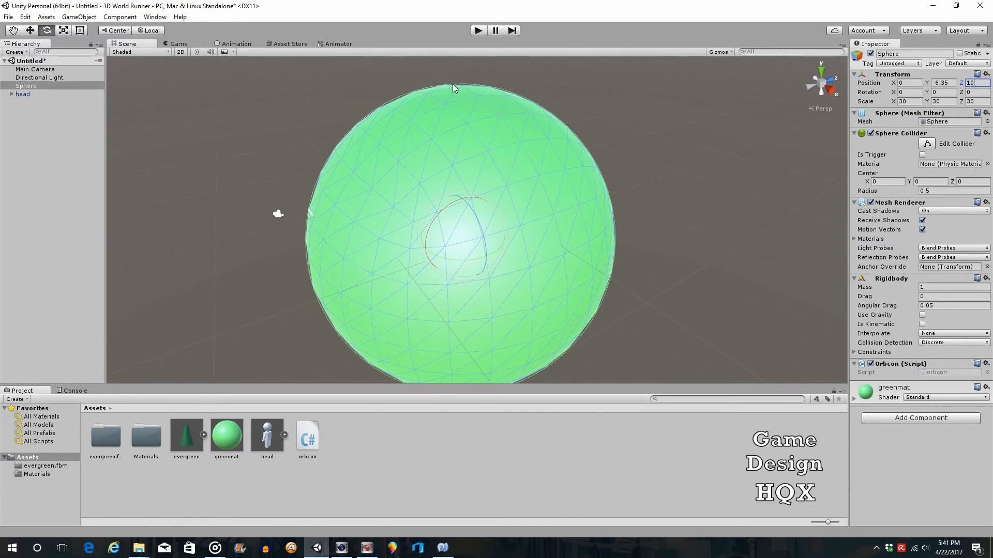
{"action": "key", "text": "Tab"}
{"action": "key", "text": "shift+Tab"}
{"action": "key", "text": "shift+Tab"}
{"action": "key", "text": "shift+Tab"}
{"action": "key", "text": "Tab"}
{"action": "key", "text": "Tab"}
{"action": "left_click", "coordinate": [906, 83]}
{"action": "left_click", "coordinate": [981, 83]}
- Add the evergreen model to the scene and apply an import scale factor of 0.01
{"action": "left_click_drag", "start_coordinate": [184, 437], "coordinate": [81, 119]}
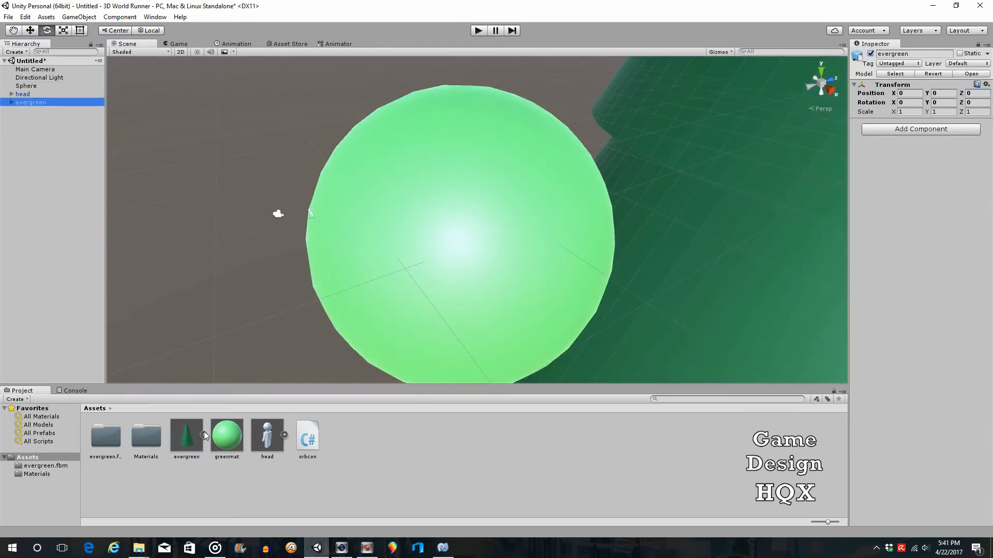
{"action": "left_click", "coordinate": [189, 434]}
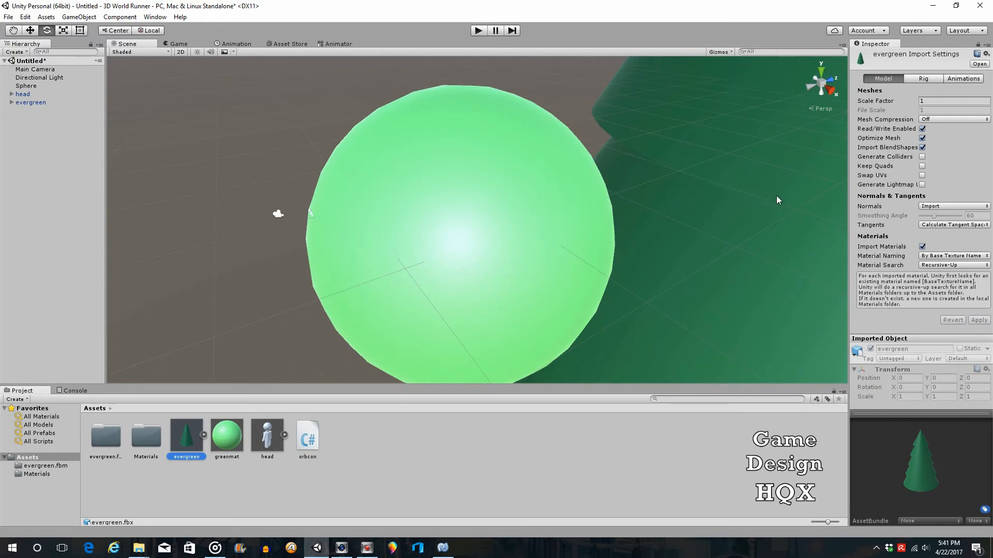
{"action": "left_click", "coordinate": [942, 101]}
{"action": "type", "text": ".01"}
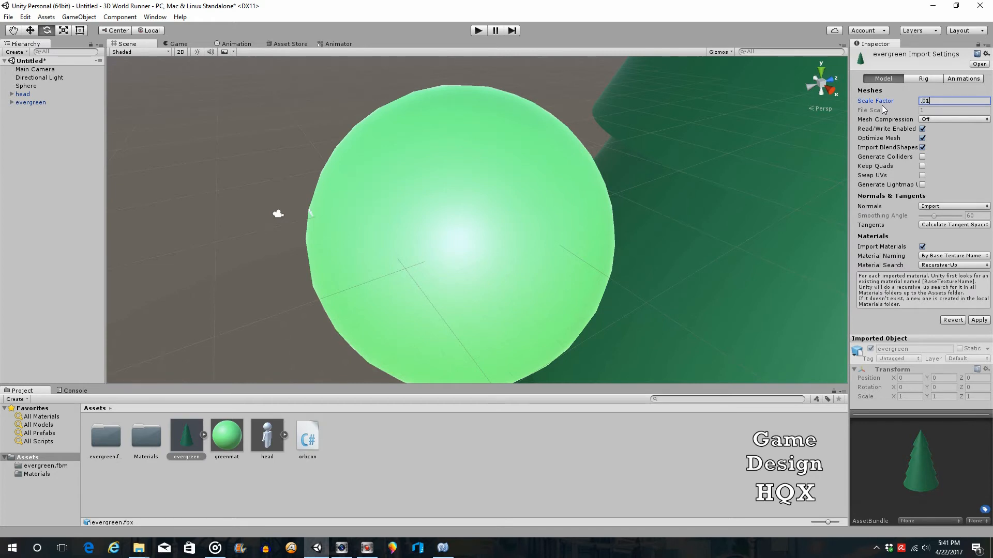
{"action": "left_click", "coordinate": [979, 320]}
- Move the evergreen straight up along the Y axis until it stands out of the sphere's surface
{"action": "key", "text": "w"}
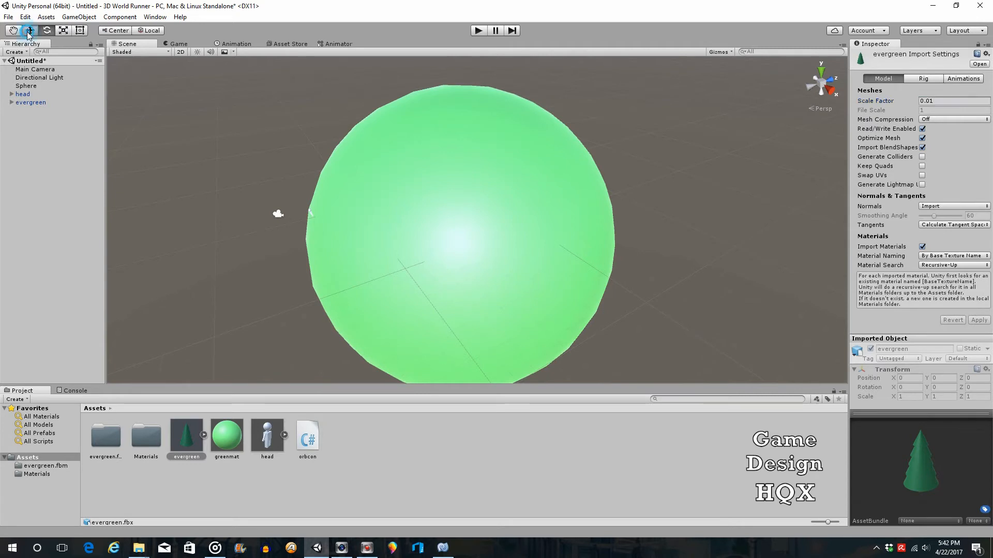
{"action": "left_click", "coordinate": [31, 102]}
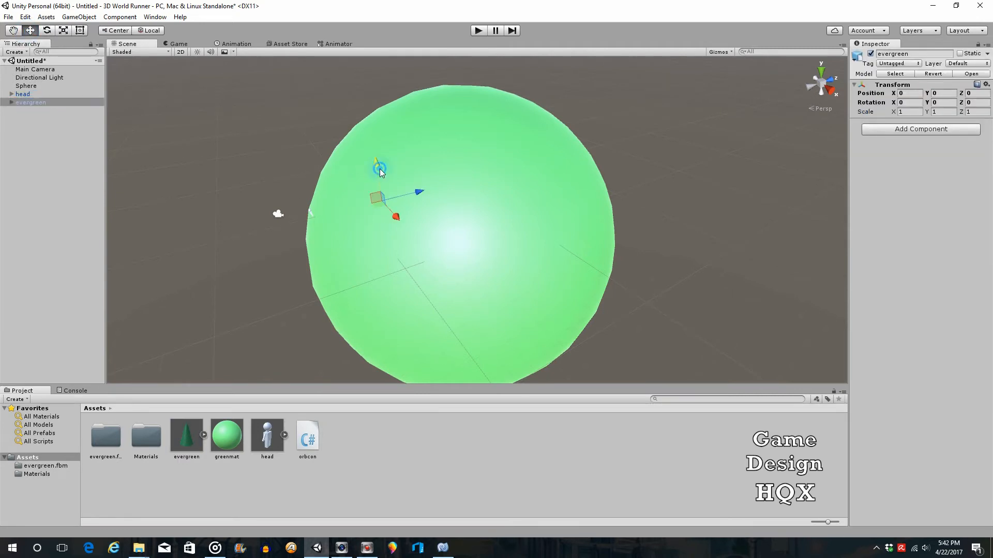
{"action": "left_click_drag", "start_coordinate": [380, 169], "coordinate": [374, 74]}
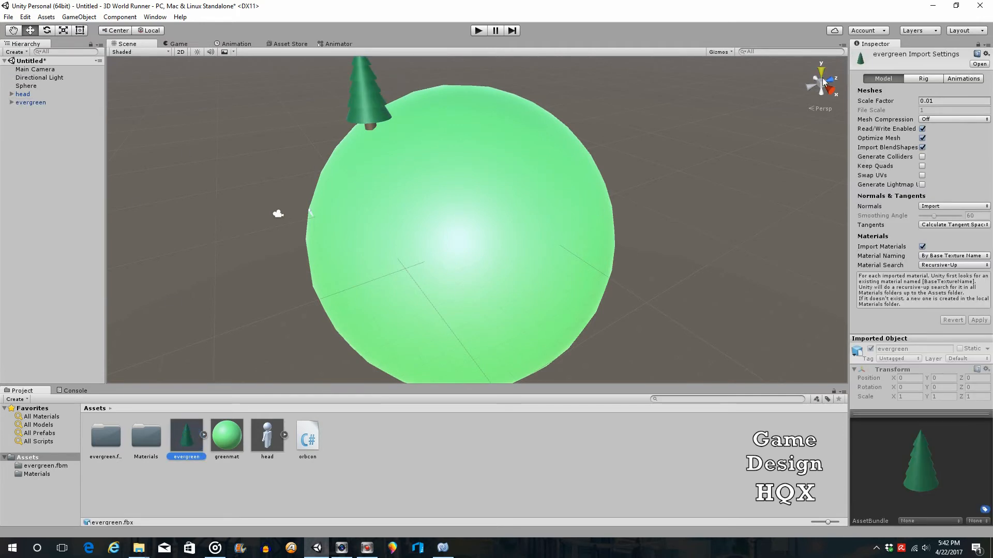
- Set the evergreen model's import scale factor to 0.004 and apply it
{"action": "left_click", "coordinate": [939, 103]}
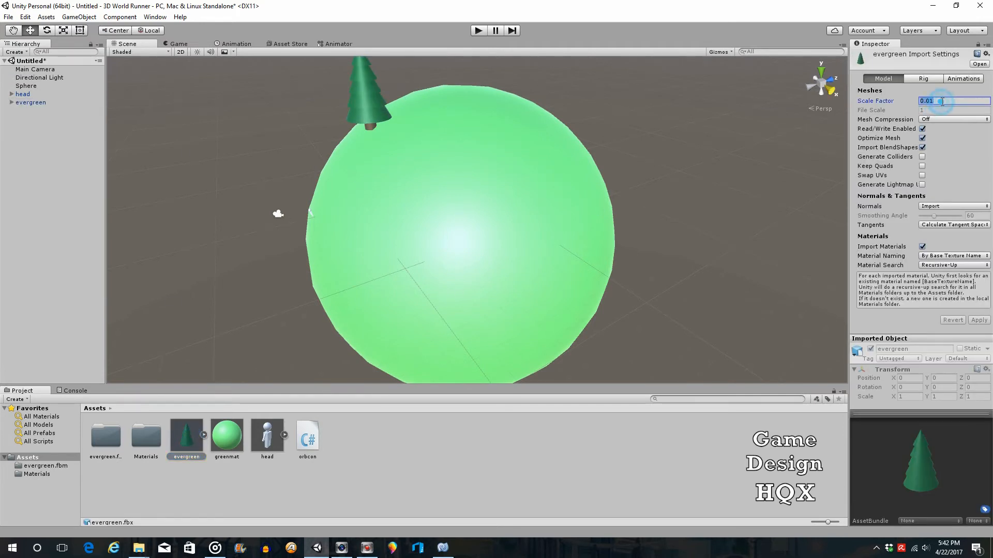
{"action": "left_click", "coordinate": [939, 103]}
{"action": "key", "text": "BackSpace"}
{"action": "type", "text": "0"}
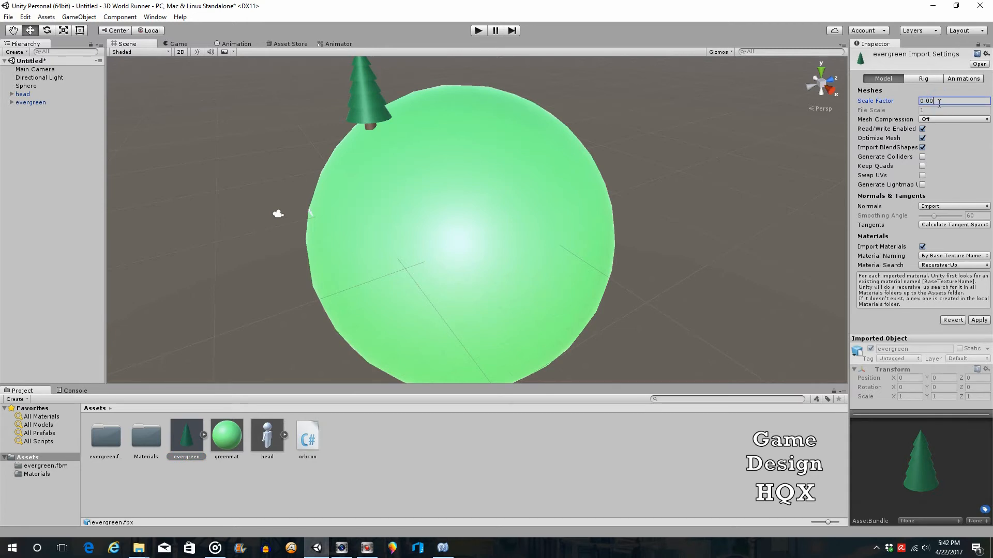
{"action": "type", "text": "4"}
{"action": "left_click", "coordinate": [977, 322]}
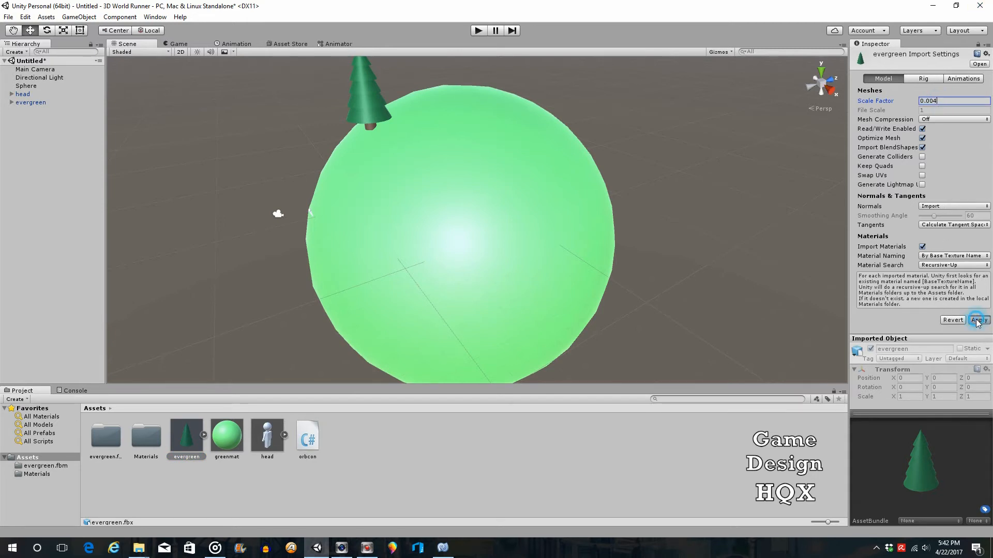
- Move the evergreen along the Z axis to the top of the sphere and set its Z position to 10
{"action": "left_click", "coordinate": [347, 93]}
{"action": "left_click_drag", "start_coordinate": [389, 84], "coordinate": [506, 92]}
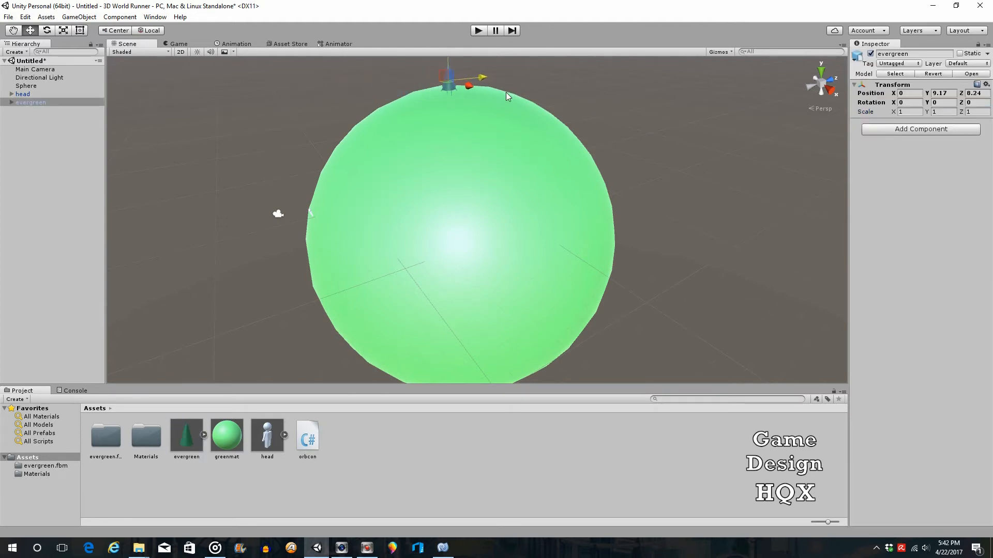
{"action": "left_click", "coordinate": [34, 86]}
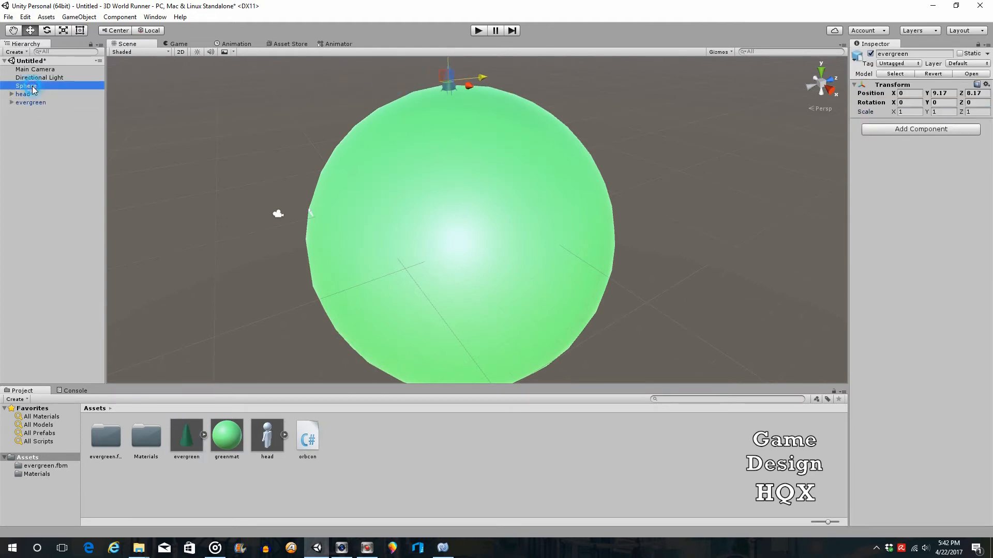
{"action": "left_click", "coordinate": [31, 103]}
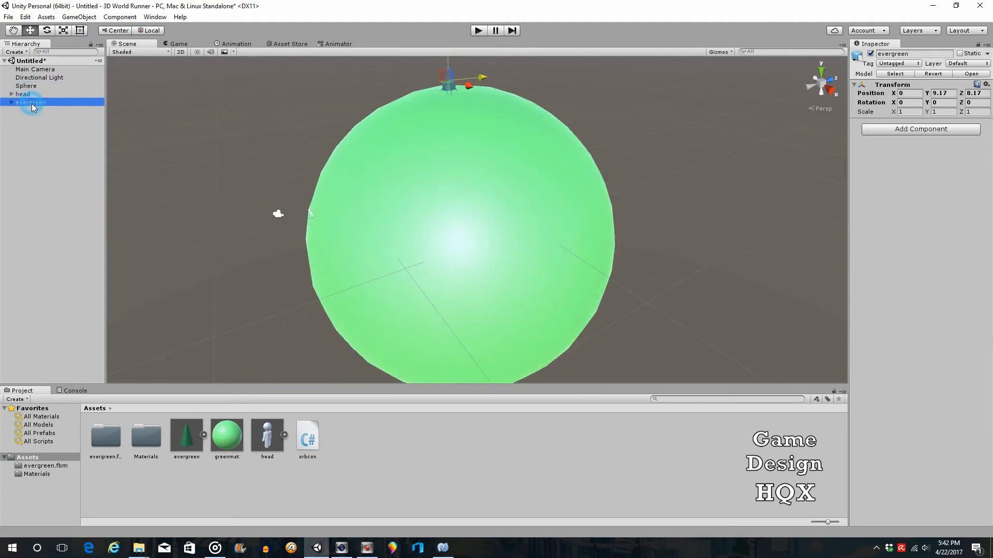
{"action": "left_click", "coordinate": [985, 94]}
{"action": "type", "text": "10"}
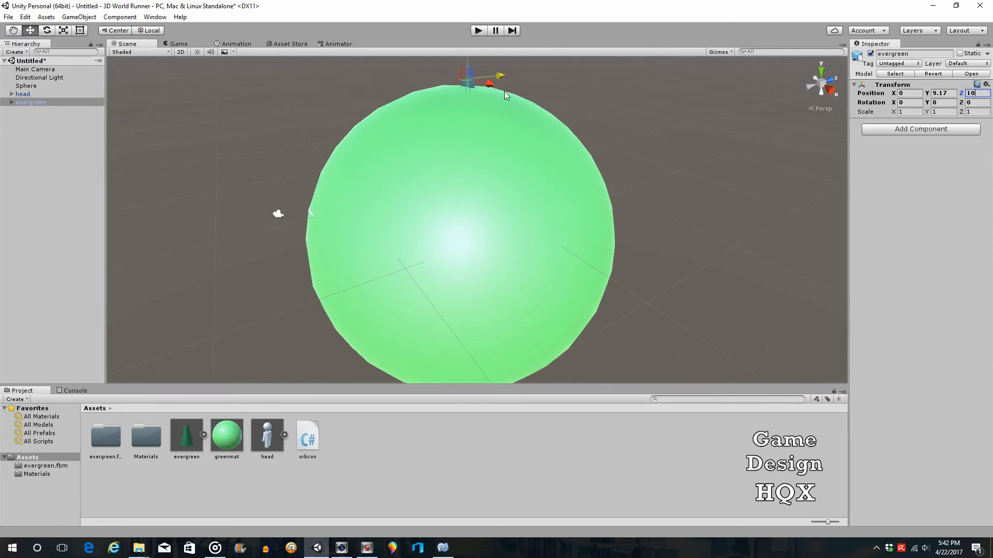
- Adjust the evergreen's height to a Y position of about 9.68 so its trunk sits in the sphere's top surface
{"action": "mouse_move", "coordinate": [467, 61]}
{"action": "left_mouse_down"}
{"action": "mouse_move", "coordinate": [467, 52]}
{"action": "mouse_move", "coordinate": [469, 67]}
{"action": "left_mouse_up"}
{"action": "scroll", "coordinate": [479, 85], "scroll_direction": "up", "scroll_amount": 3}
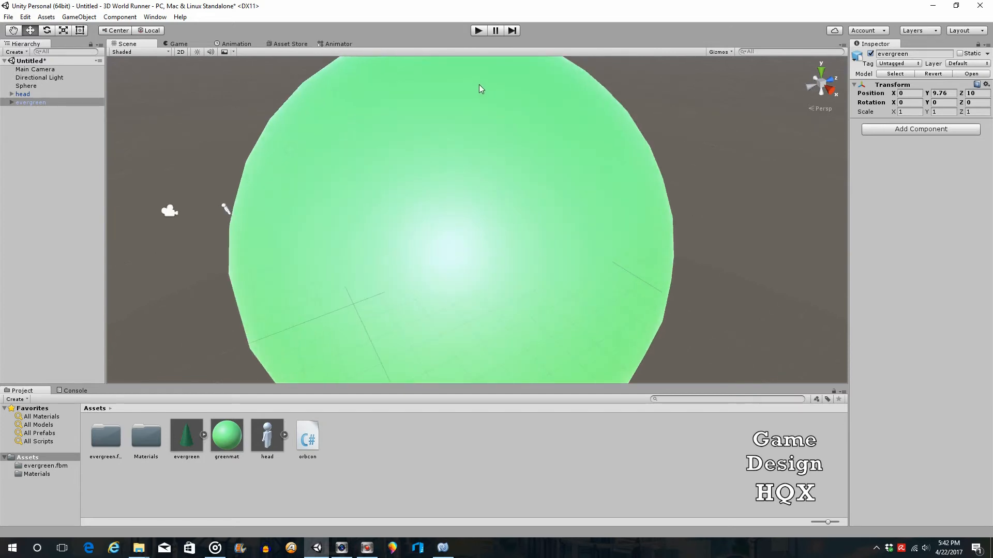
{"action": "left_click", "coordinate": [14, 30]}
{"action": "left_click_drag", "start_coordinate": [373, 120], "coordinate": [381, 209]}
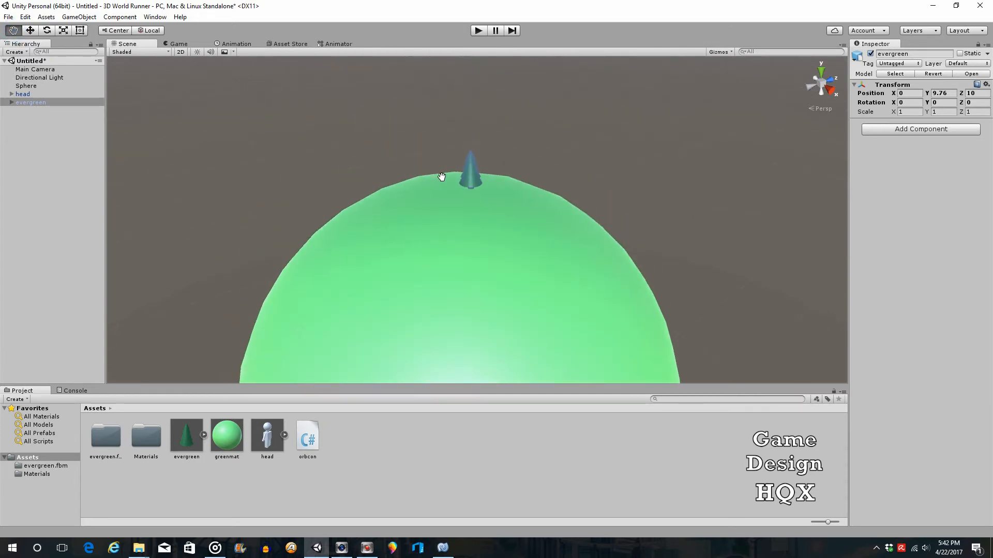
{"action": "left_click_drag", "start_coordinate": [501, 217], "coordinate": [502, 205]}
{"action": "right_click_drag", "start_coordinate": [502, 206], "coordinate": [500, 175]}
{"action": "left_click_drag", "start_coordinate": [527, 222], "coordinate": [526, 202]}
{"action": "scroll", "coordinate": [525, 202], "scroll_direction": "up", "scroll_amount": 3}
{"action": "scroll", "coordinate": [526, 202], "scroll_direction": "up", "scroll_amount": 2}
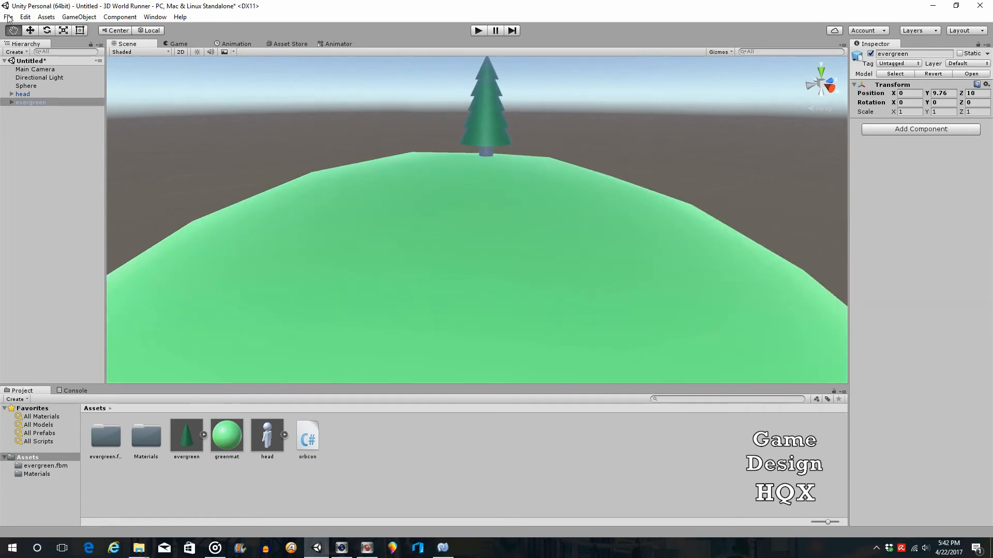
{"action": "left_click", "coordinate": [30, 30]}
{"action": "left_click_drag", "start_coordinate": [489, 67], "coordinate": [489, 69]}
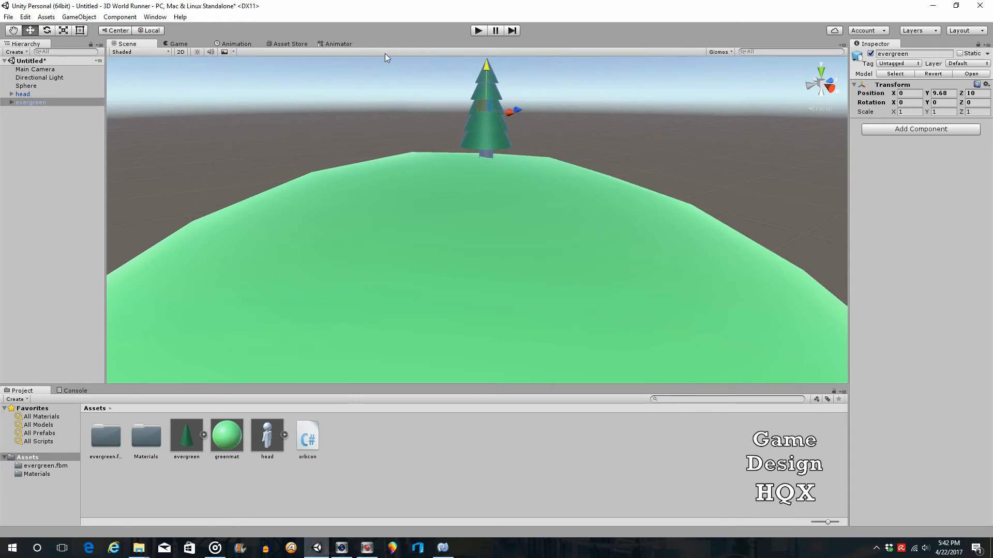
{"action": "left_click", "coordinate": [46, 31]}
{"action": "left_click", "coordinate": [25, 86]}
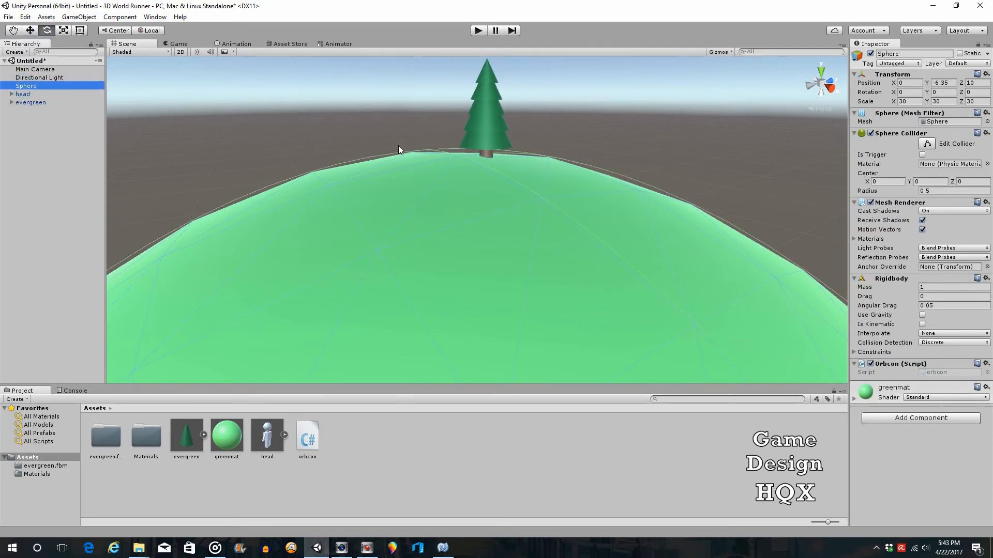
{"action": "scroll", "coordinate": [274, 179], "scroll_direction": "down", "scroll_amount": 10}
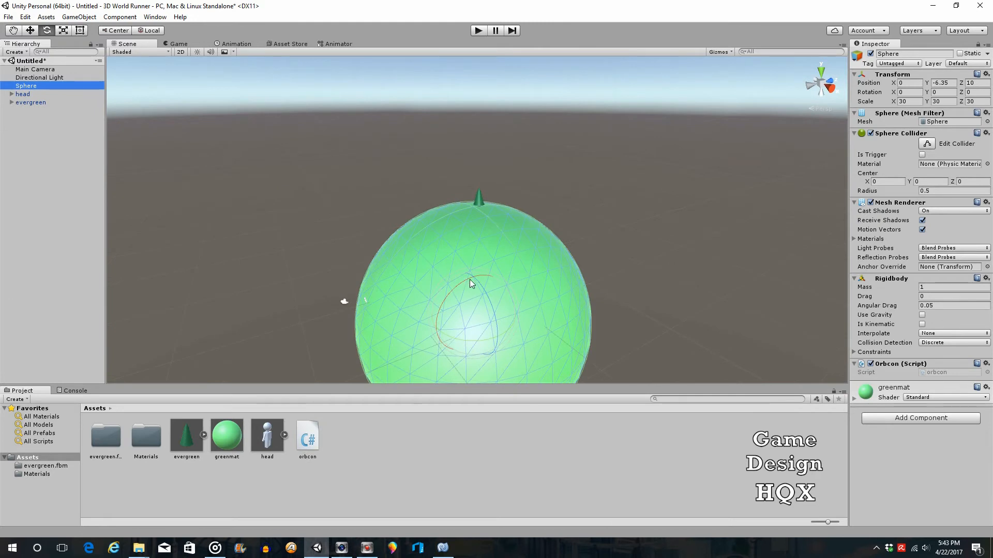
{"action": "left_click_drag", "start_coordinate": [482, 277], "coordinate": [473, 281]}
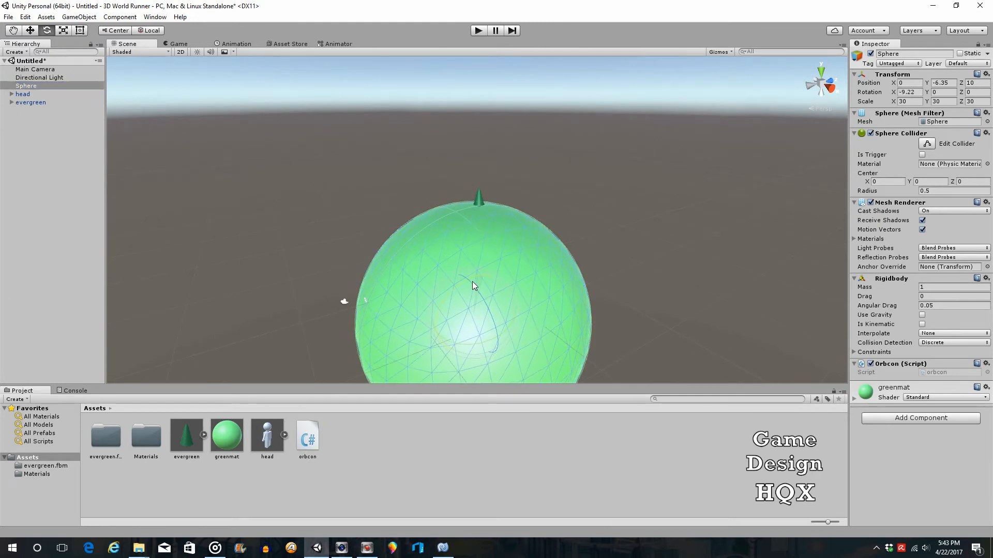
{"action": "left_click", "coordinate": [25, 17]}
{"action": "left_click", "coordinate": [32, 36]}
- Make the evergreen a child of the sphere and rotate the sphere about its X axis to about -16.9 degrees
{"action": "left_click_drag", "start_coordinate": [28, 101], "coordinate": [40, 86]}
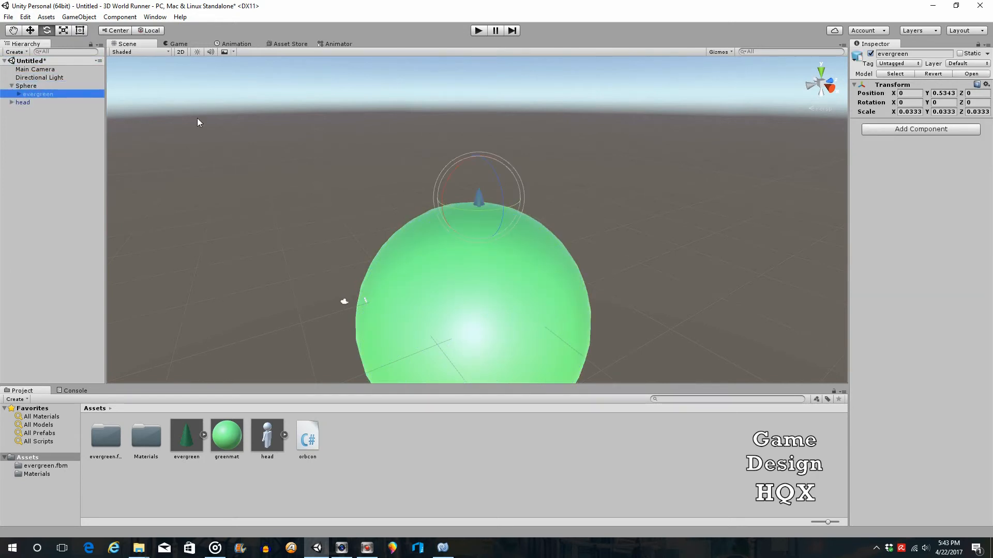
{"action": "left_click", "coordinate": [26, 85]}
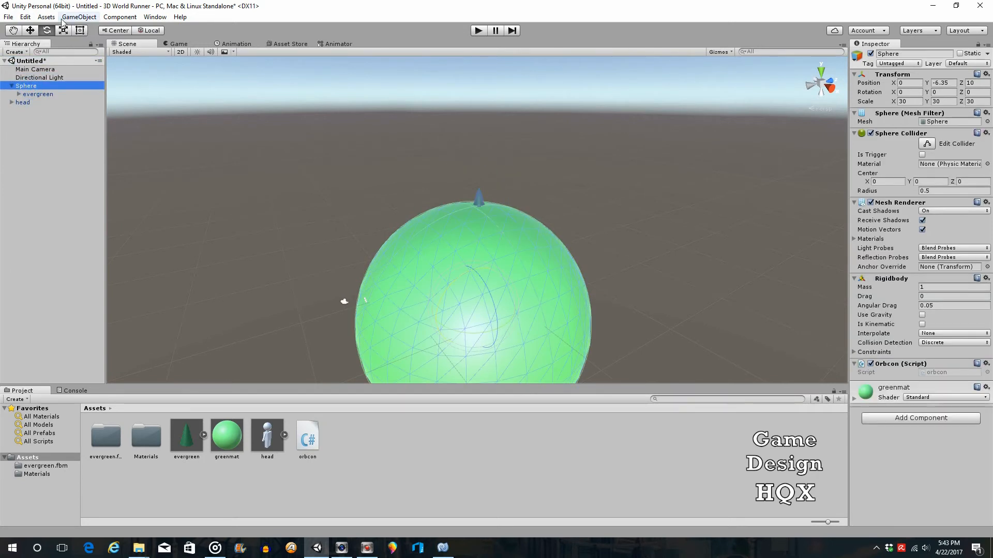
{"action": "left_click_drag", "start_coordinate": [466, 211], "coordinate": [449, 211]}
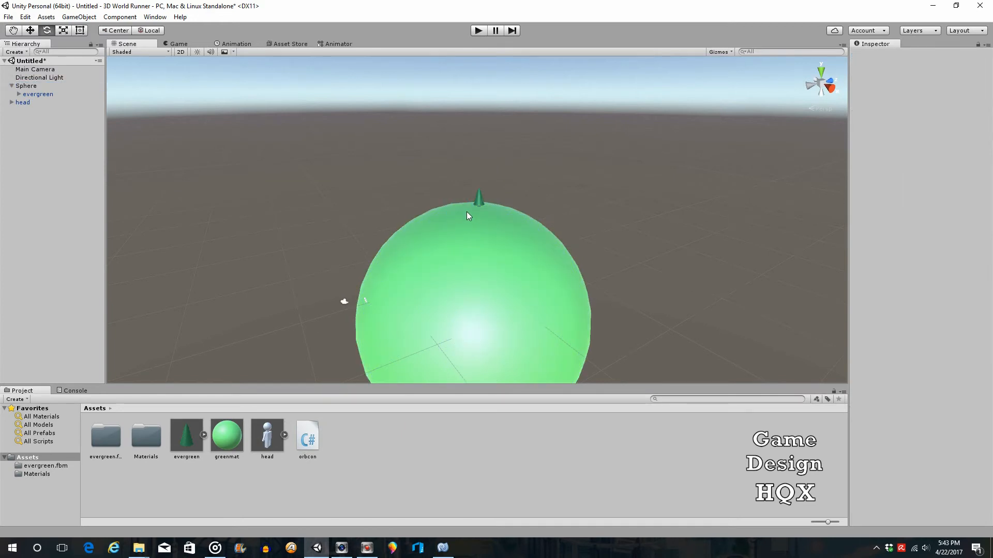
{"action": "left_click", "coordinate": [463, 215]}
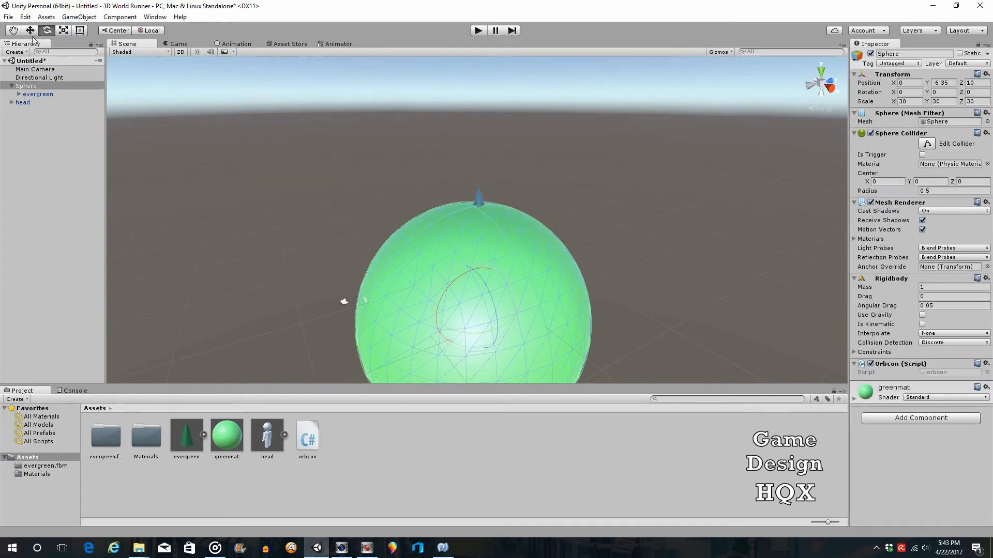
{"action": "left_click_drag", "start_coordinate": [464, 272], "coordinate": [446, 286]}
{"action": "scroll", "coordinate": [486, 232], "scroll_direction": "up", "scroll_amount": 4}
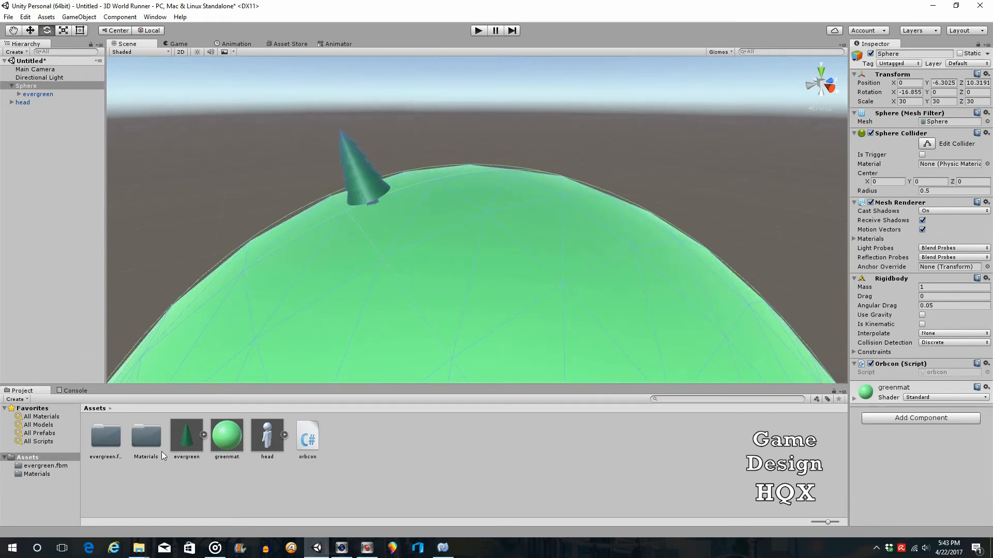
- Add a second evergreen model to the scene and raise it to a Y position of about 9.46
{"action": "left_click_drag", "start_coordinate": [187, 439], "coordinate": [32, 160]}
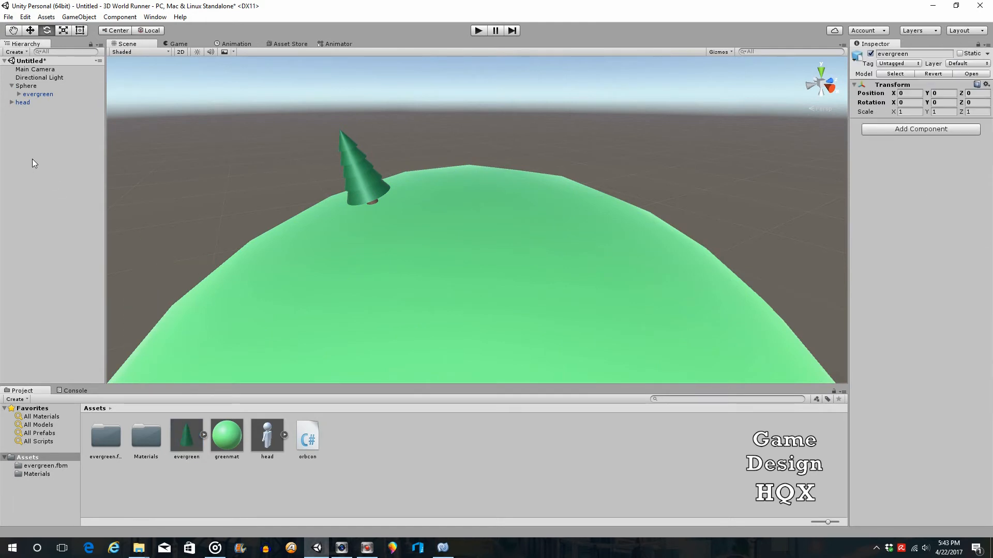
{"action": "left_click", "coordinate": [31, 31]}
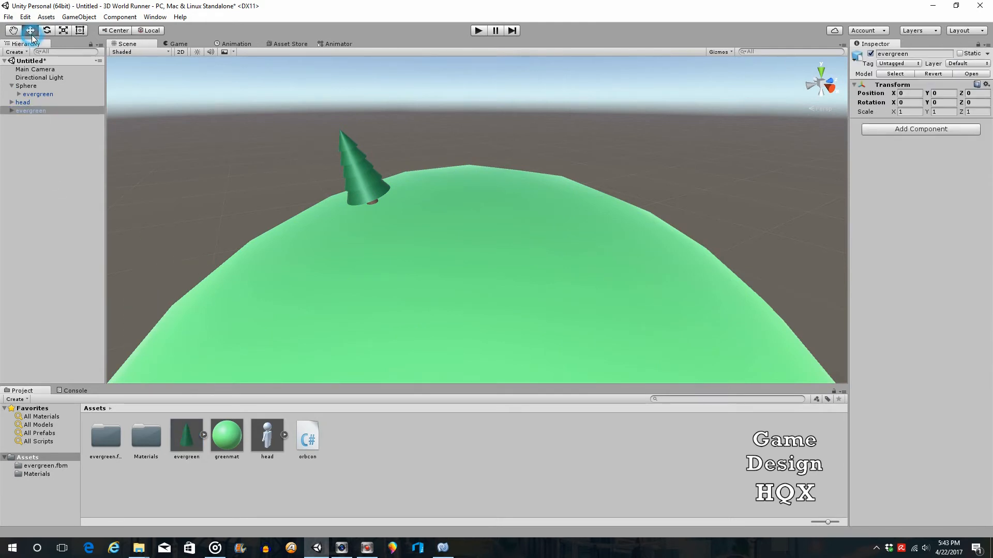
{"action": "scroll", "coordinate": [310, 220], "scroll_direction": "down", "scroll_amount": 1}
{"action": "scroll", "coordinate": [312, 222], "scroll_direction": "down", "scroll_amount": 3}
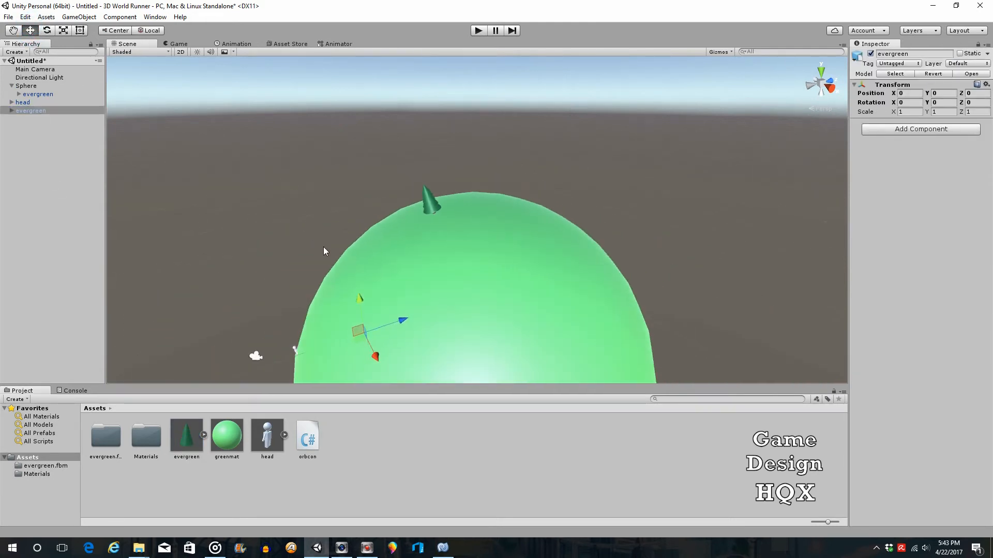
{"action": "left_click_drag", "start_coordinate": [361, 299], "coordinate": [358, 194]}
{"action": "left_click", "coordinate": [376, 200]}
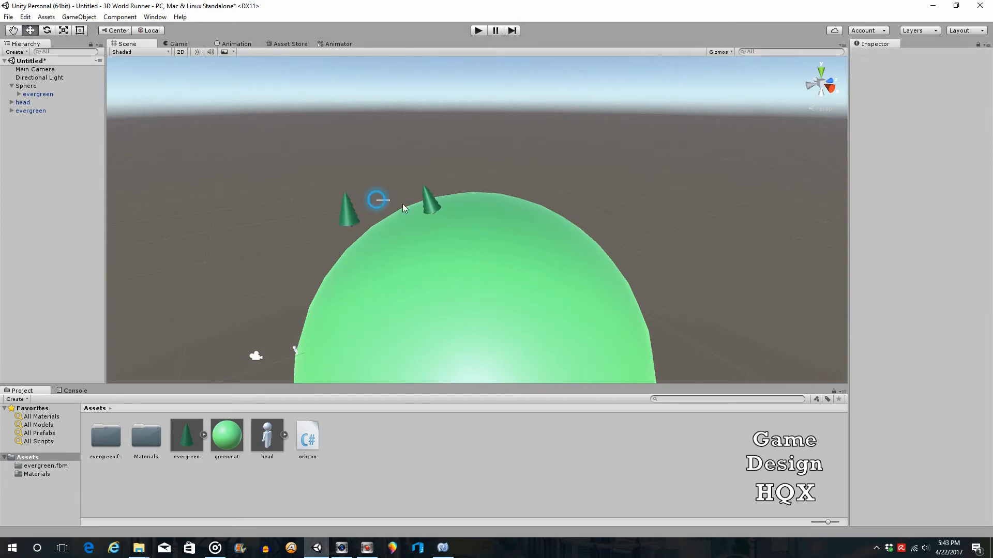
- Move the second evergreen along the Z axis to the top of the sphere and set its Z position to 10
{"action": "left_click", "coordinate": [358, 213]}
{"action": "left_click", "coordinate": [350, 211]}
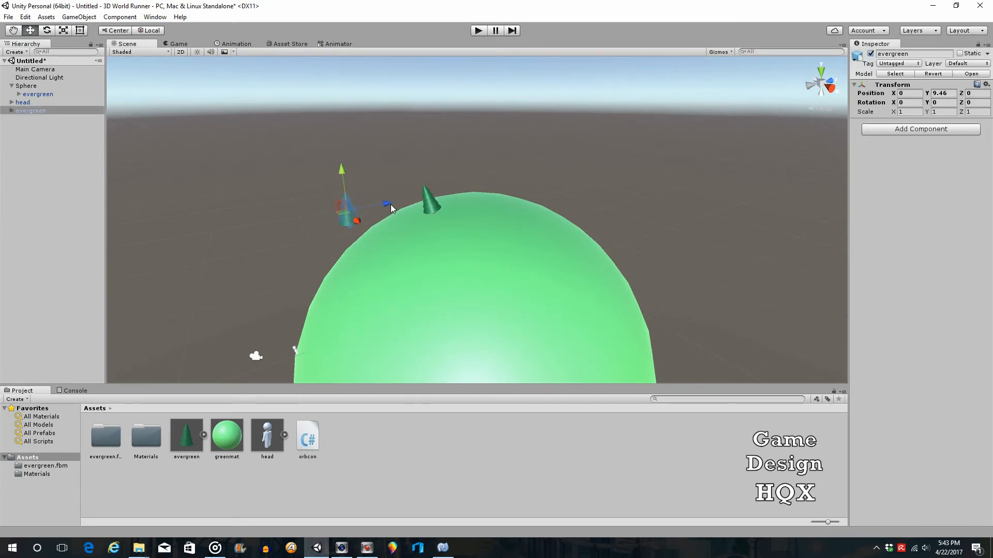
{"action": "left_click_drag", "start_coordinate": [390, 204], "coordinate": [524, 206]}
{"action": "scroll", "coordinate": [536, 193], "scroll_direction": "up", "scroll_amount": 3}
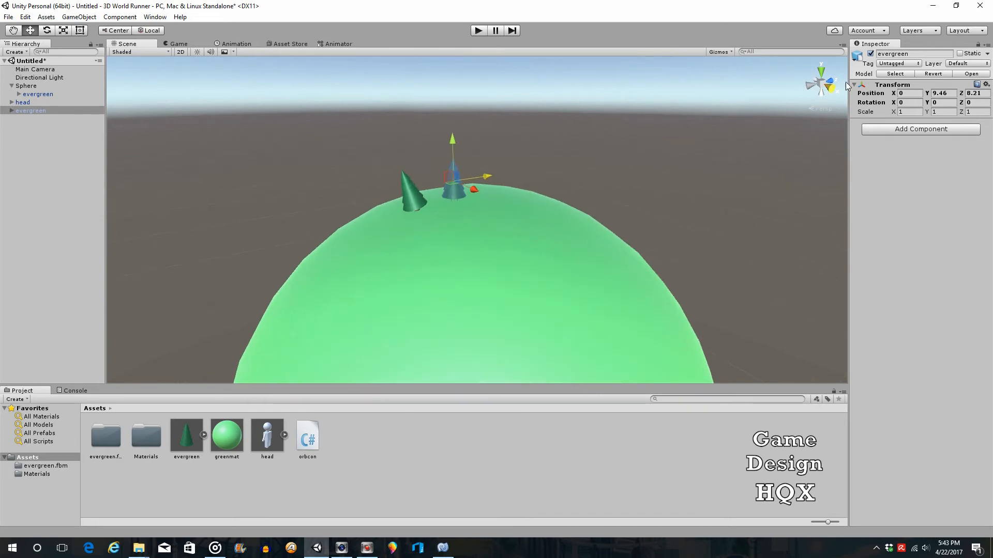
{"action": "left_click", "coordinate": [979, 93]}
{"action": "key", "text": "ctrl+a"}
{"action": "key", "text": "BackSpace"}
{"action": "type", "text": "10"}
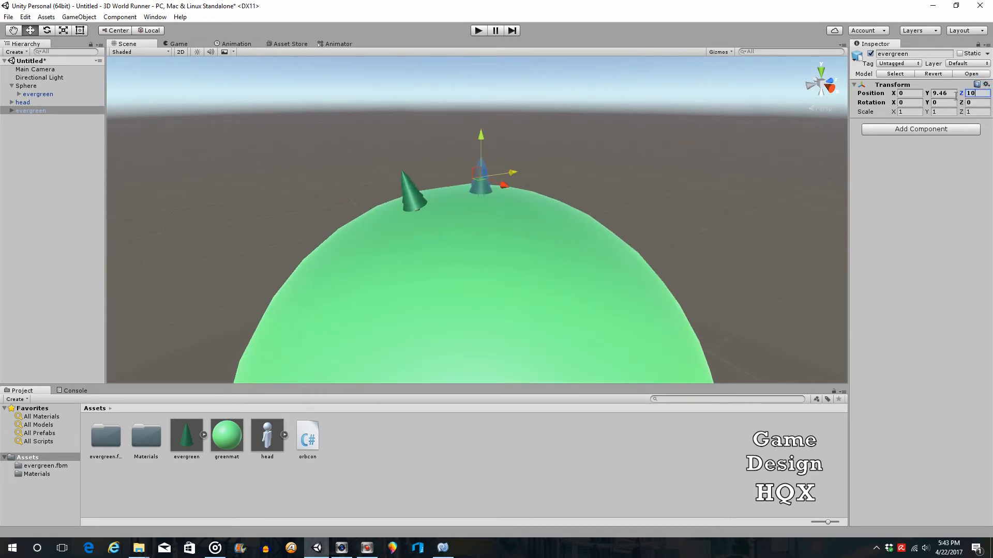
- Raise the second evergreen to a Y position of about 9.74 so its trunk rests on the sphere's surface
{"action": "scroll", "coordinate": [505, 201], "scroll_direction": "up", "scroll_amount": 2}
{"action": "scroll", "coordinate": [504, 194], "scroll_direction": "up", "scroll_amount": 2}
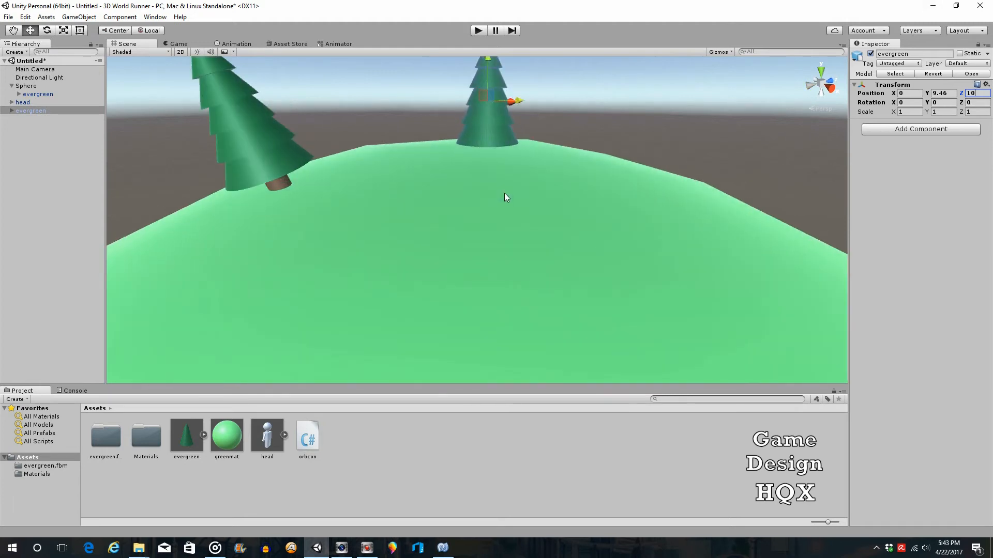
{"action": "left_click_drag", "start_coordinate": [490, 86], "coordinate": [492, 73]}
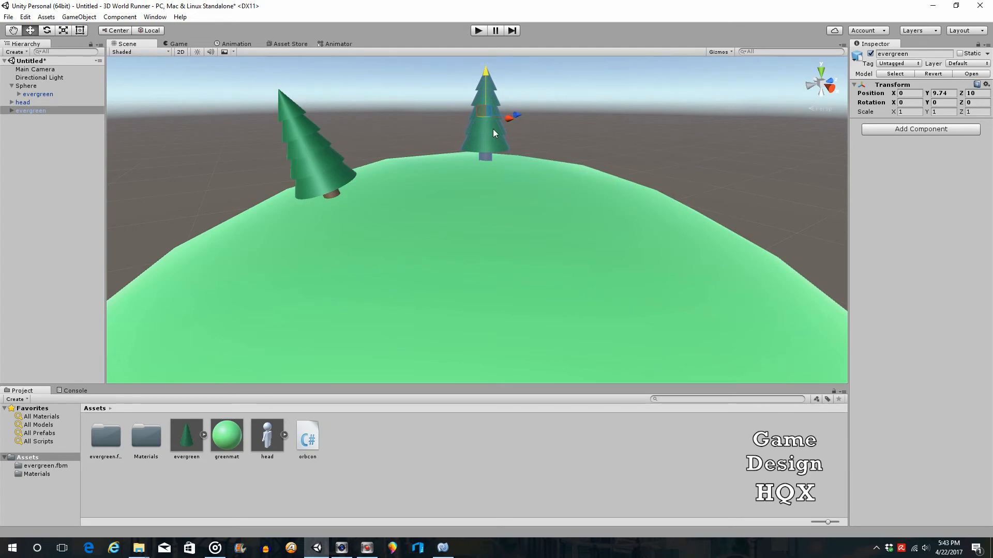
{"action": "scroll", "coordinate": [480, 170], "scroll_direction": "down", "scroll_amount": 5}
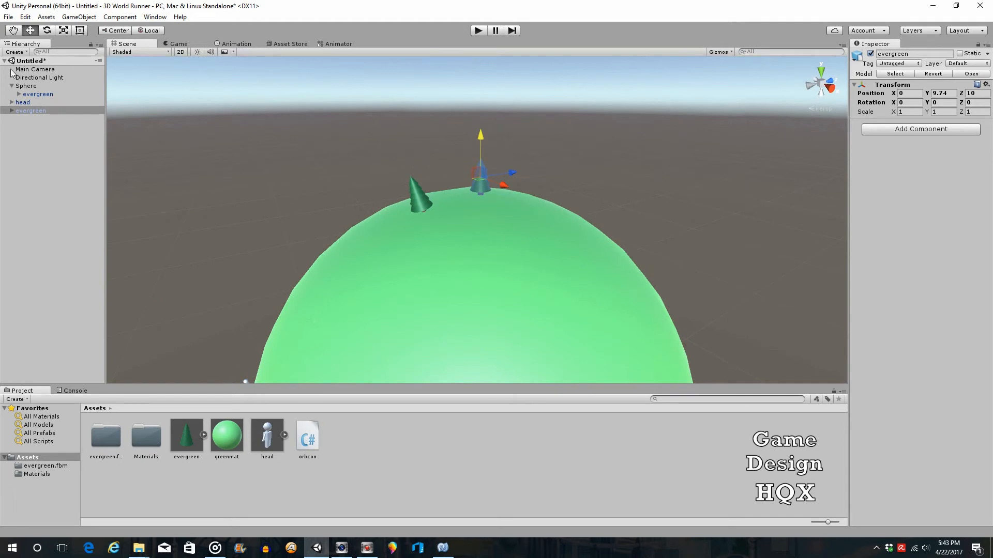
{"action": "left_click", "coordinate": [32, 87]}
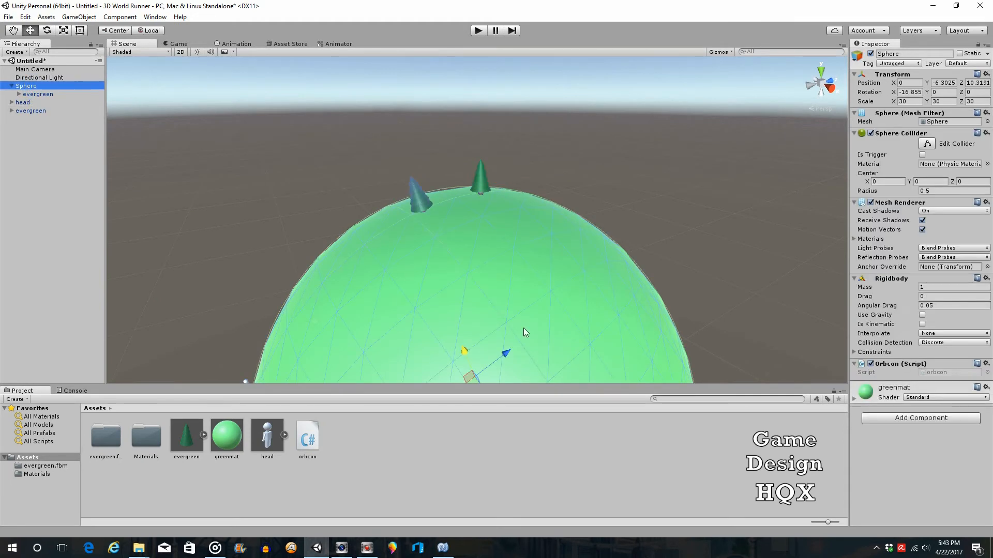
{"action": "left_click", "coordinate": [45, 31]}
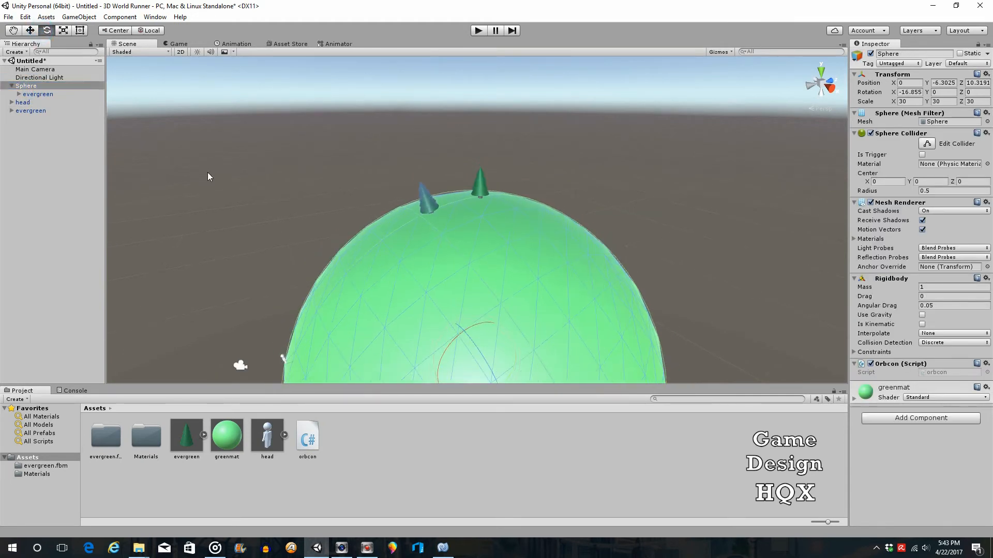
{"action": "scroll", "coordinate": [455, 297], "scroll_direction": "down", "scroll_amount": 2}
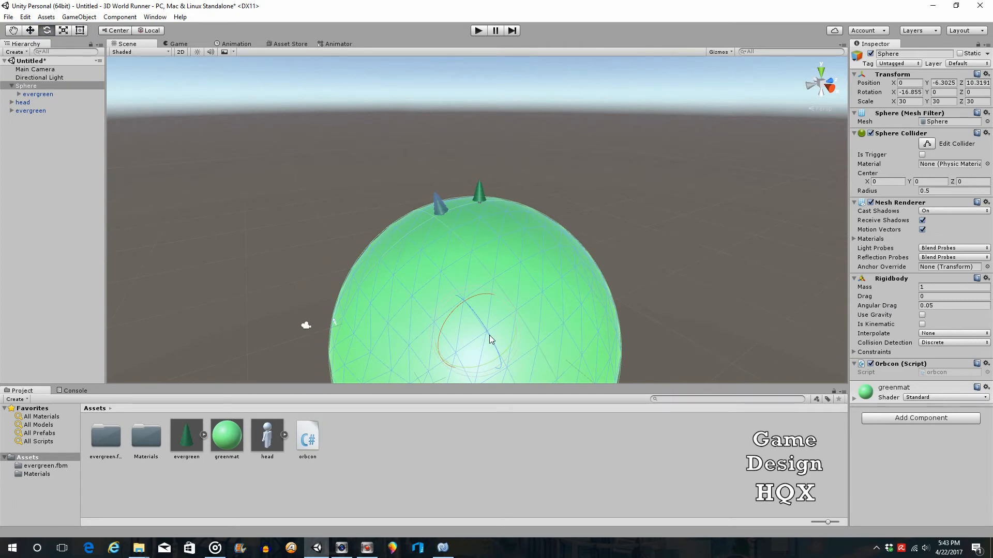
{"action": "left_click_drag", "start_coordinate": [488, 336], "coordinate": [458, 299]}
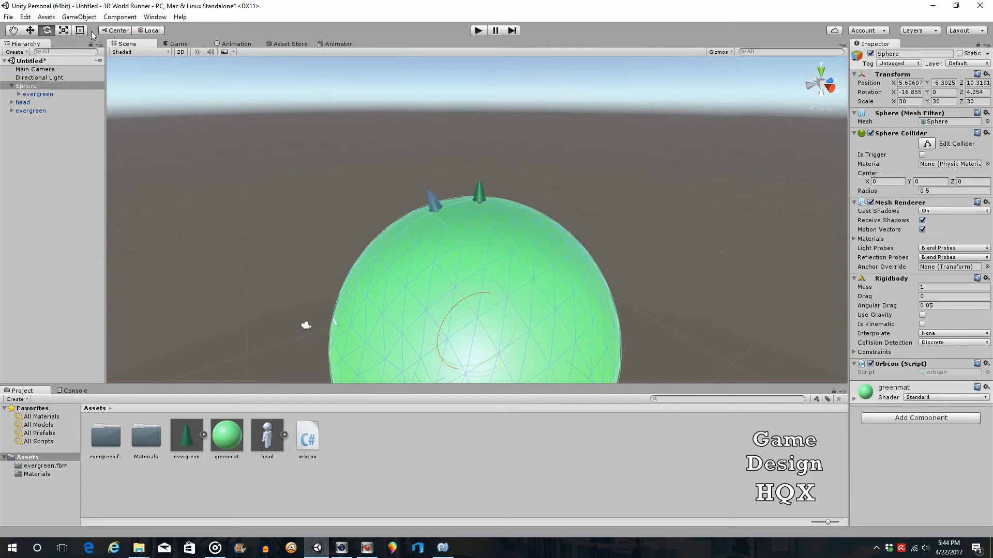
{"action": "left_click", "coordinate": [24, 17]}
{"action": "left_click", "coordinate": [31, 27]}
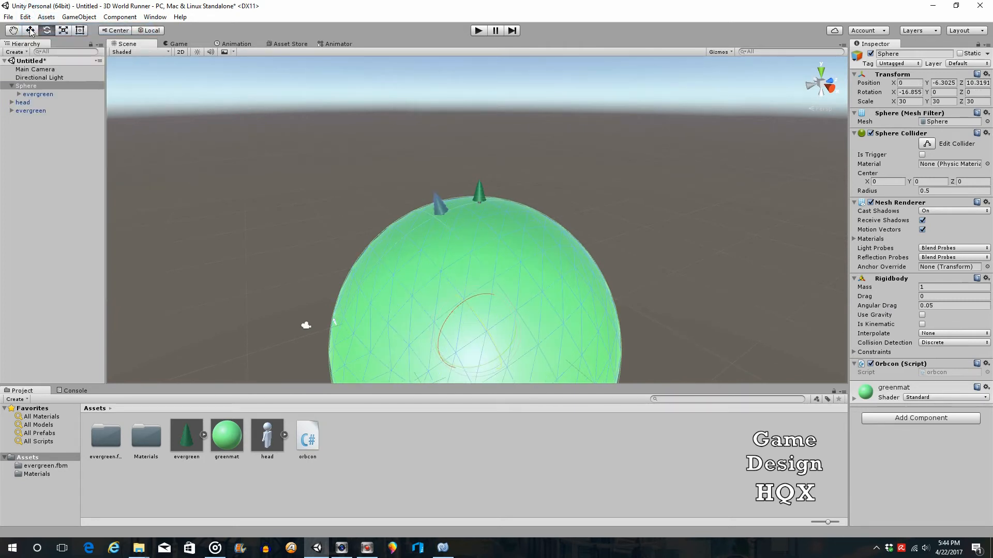
- Make the second evergreen a child of the sphere and rotate the sphere to about X -23.5, Y -4.5, Z 12.9 degrees
{"action": "left_click", "coordinate": [31, 110]}
{"action": "left_click_drag", "start_coordinate": [31, 112], "coordinate": [43, 86]}
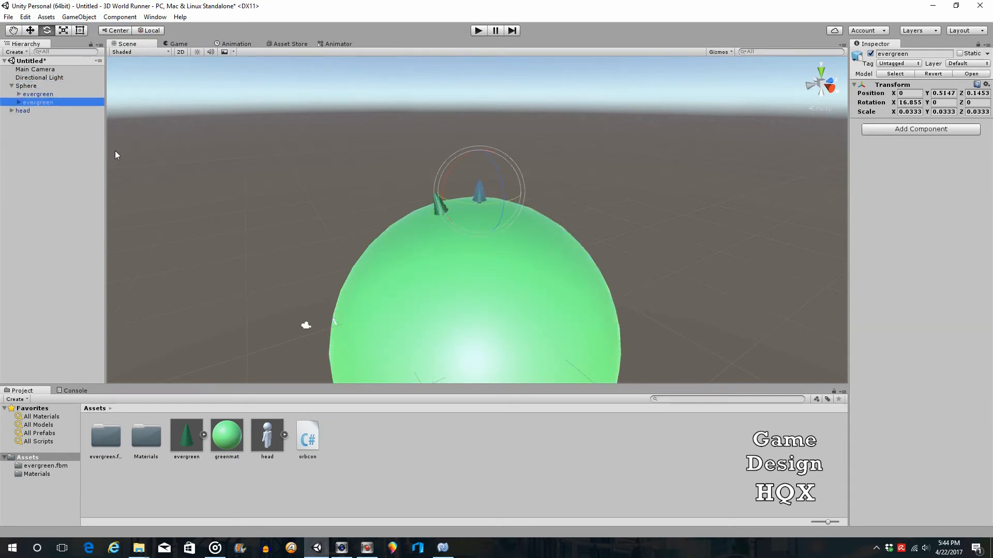
{"action": "left_click", "coordinate": [25, 86]}
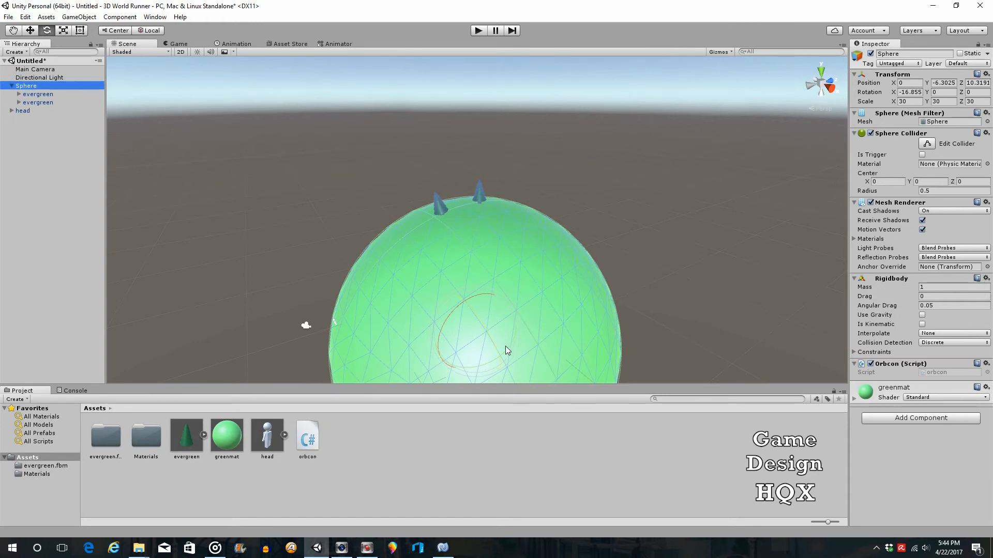
{"action": "left_click_drag", "start_coordinate": [501, 300], "coordinate": [495, 290]}
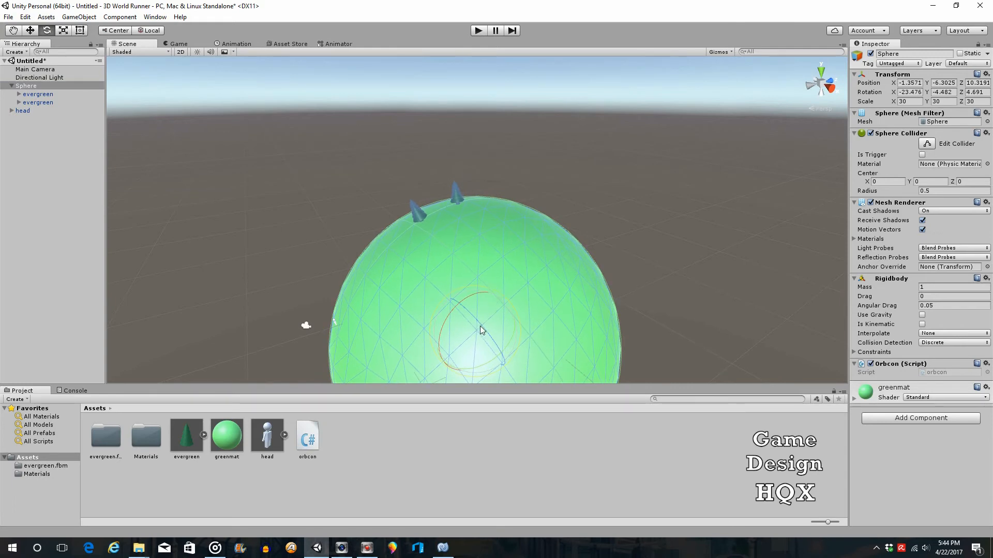
{"action": "left_click_drag", "start_coordinate": [480, 326], "coordinate": [473, 315]}
- Play the scene to check the rotating sphere with its trees, and stop it
{"action": "left_click", "coordinate": [477, 31]}
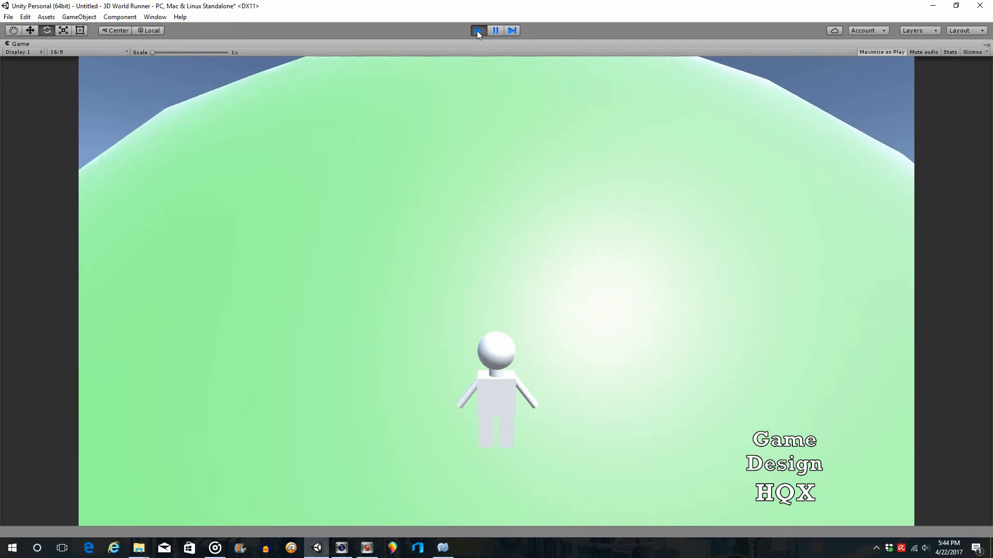
{"action": "left_click", "coordinate": [477, 31]}
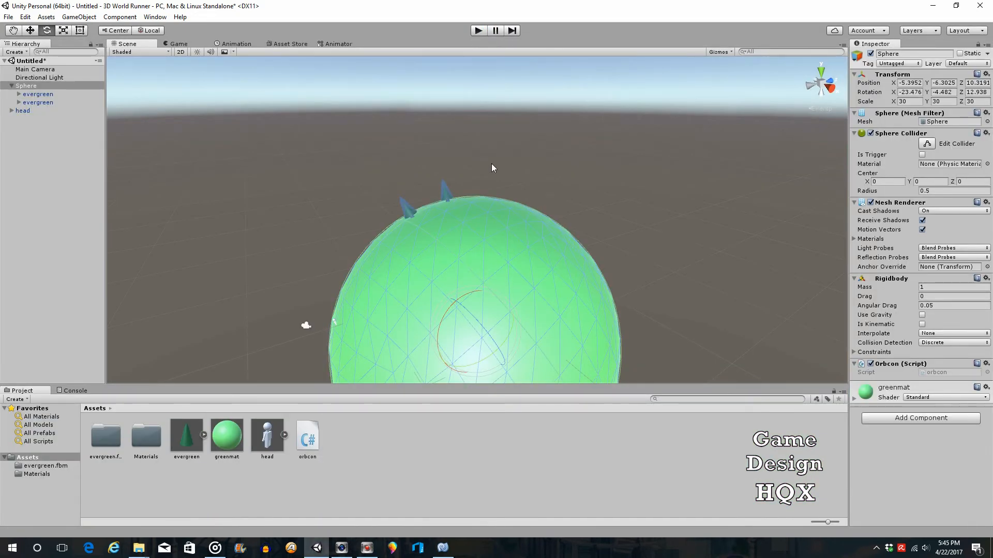
- Save the scene as world1 in the project's Assets folder
{"action": "left_click", "coordinate": [8, 16]}
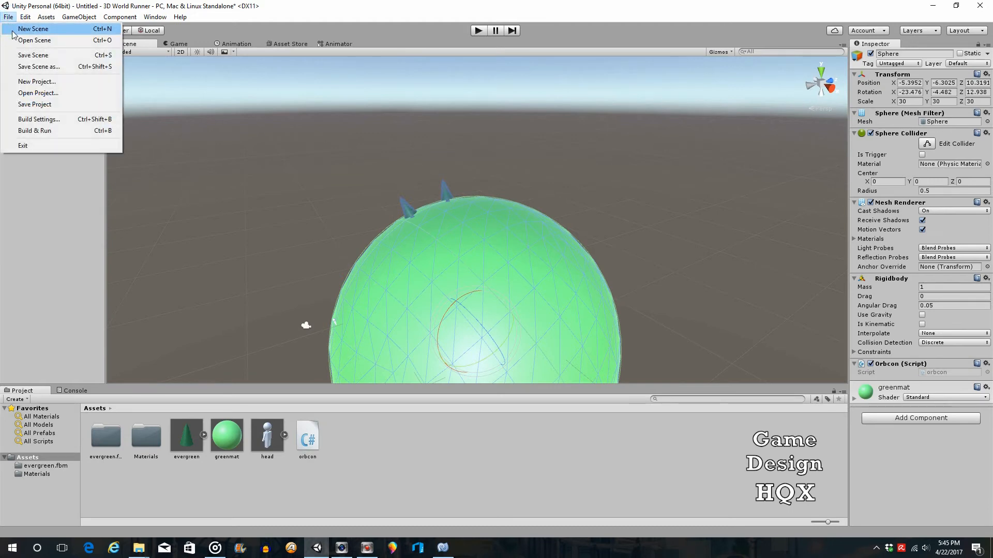
{"action": "left_click", "coordinate": [26, 56]}
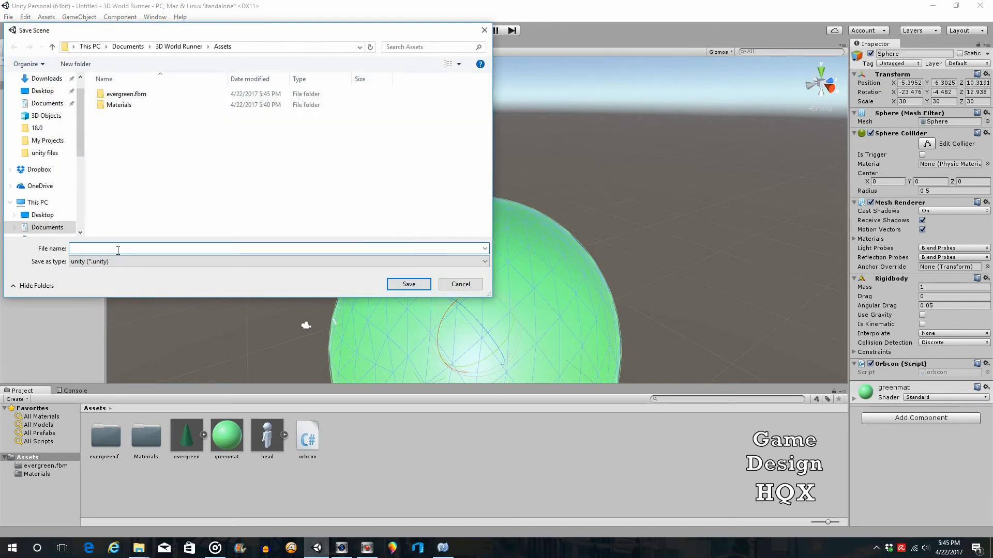
{"action": "left_click", "coordinate": [116, 249]}
{"action": "type", "text": "world1"}
{"action": "left_click", "coordinate": [409, 288]}
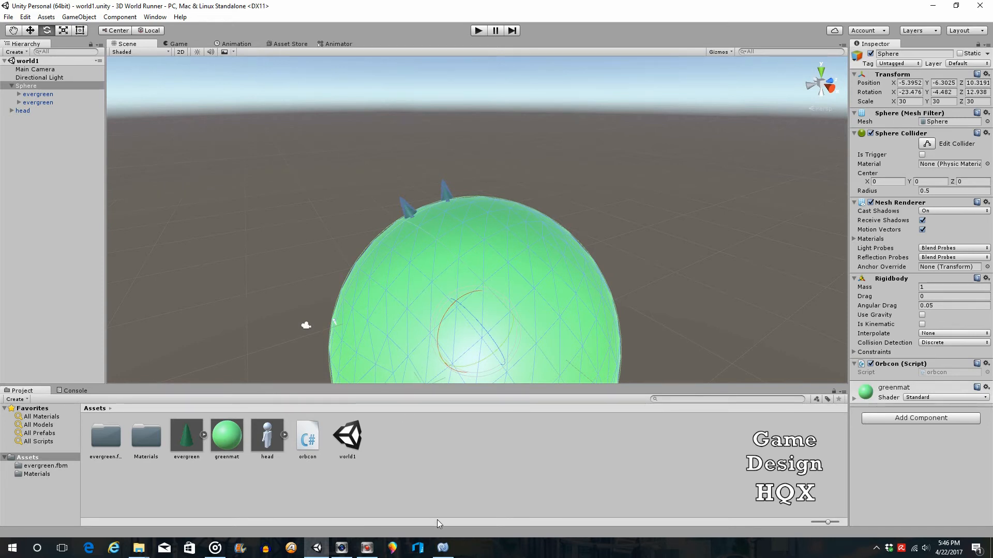
- Switch to MonoDevelop and examine the X value of the angular velocity vector in the orbcon script's Start function
{"action": "left_click", "coordinate": [442, 547]}
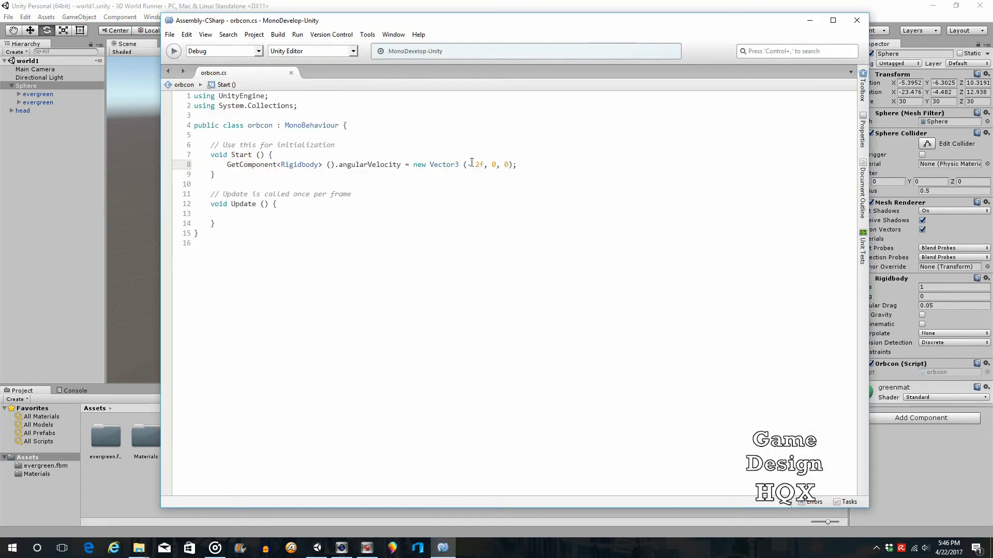
{"action": "left_click_drag", "start_coordinate": [484, 164], "coordinate": [467, 165]}
{"action": "left_click", "coordinate": [506, 164]}
{"action": "left_click_drag", "start_coordinate": [486, 164], "coordinate": [467, 164]}
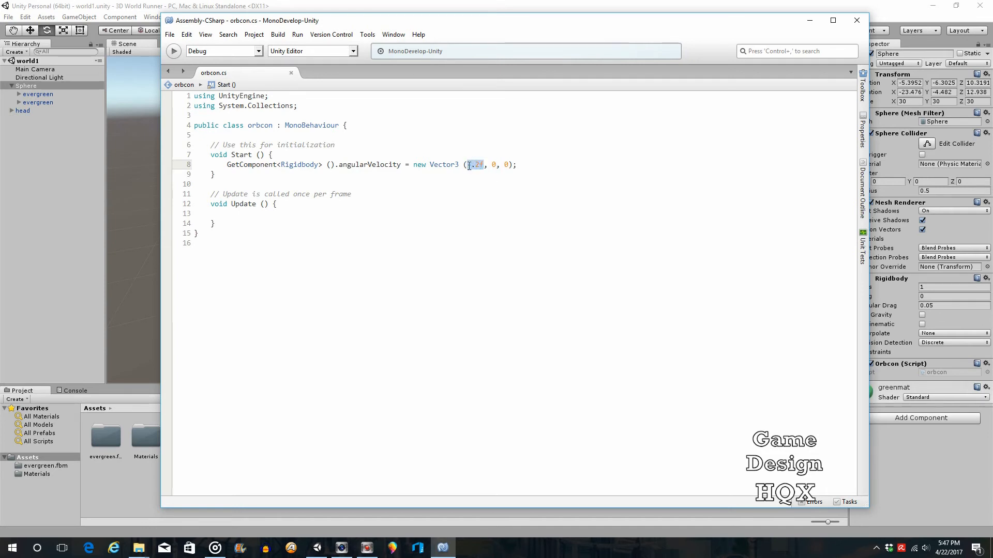
{"action": "left_click", "coordinate": [508, 165]}
{"action": "left_click", "coordinate": [481, 154]}
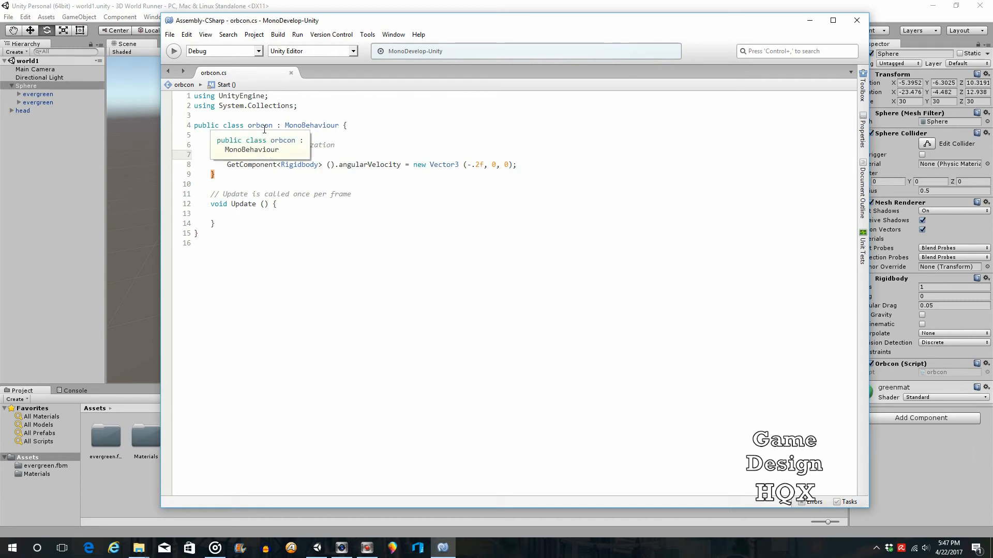
- Declare a public float variable zRotate = 0 at the start of the orbcon class, above the Start function
{"action": "left_click", "coordinate": [228, 135]}
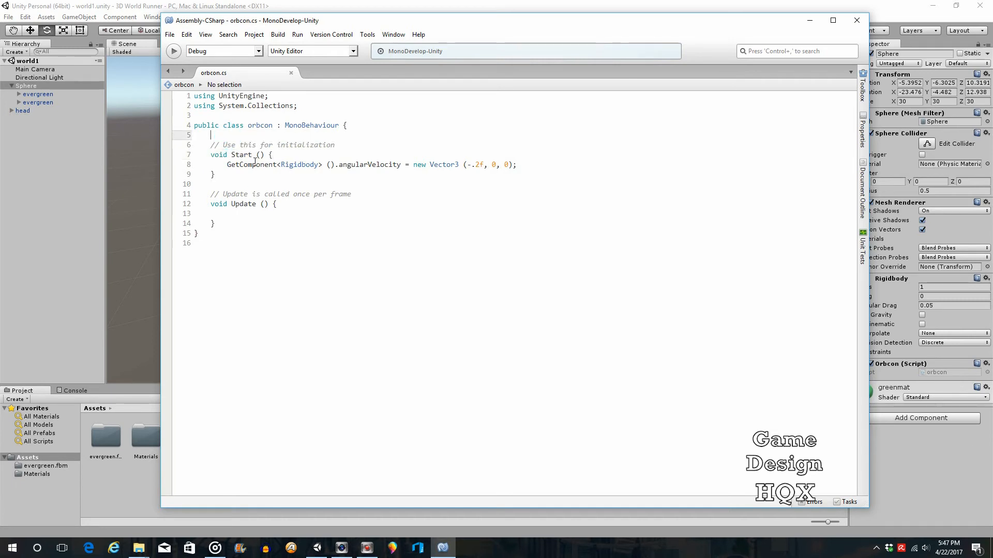
{"action": "key", "text": "Return"}
{"action": "key", "text": "Return"}
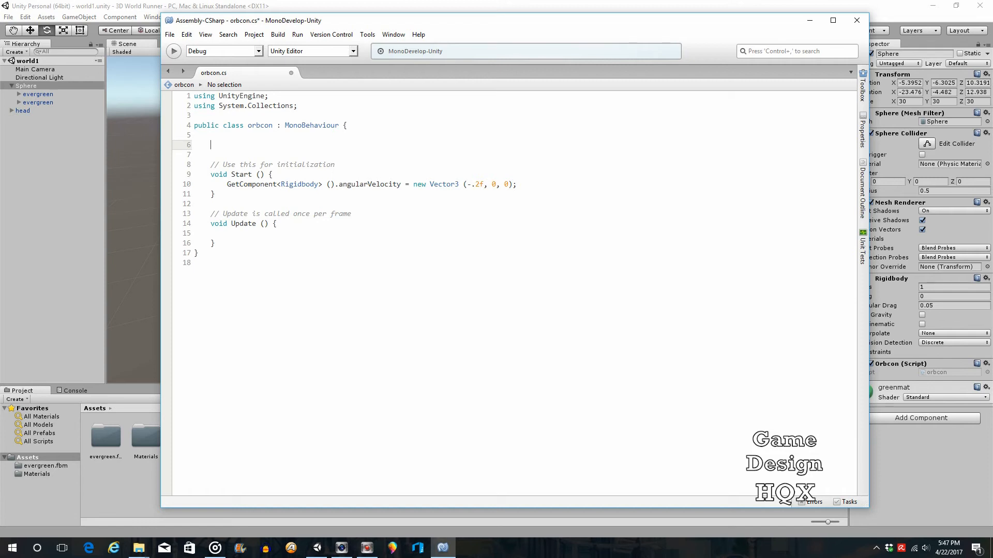
{"action": "type", "text": "py"}
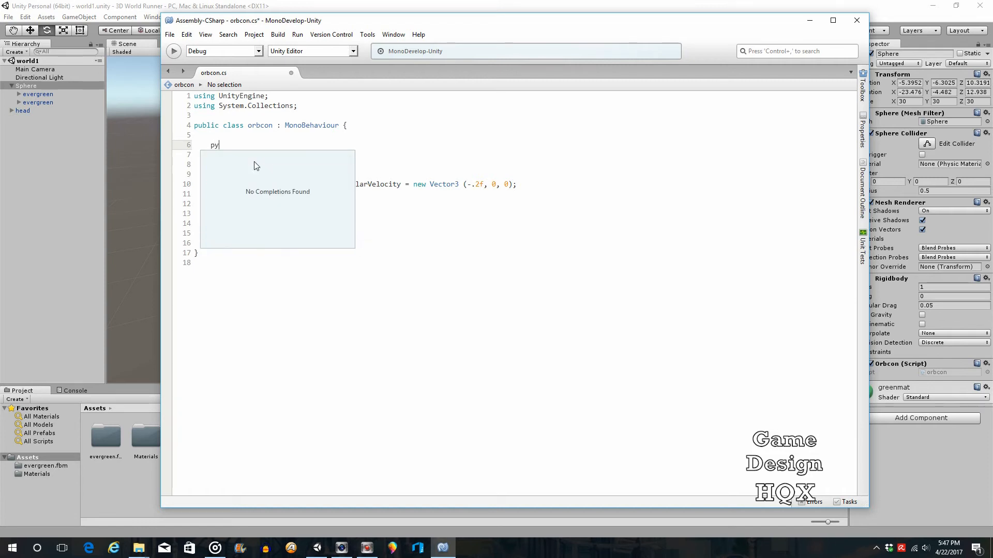
{"action": "key", "text": "BackSpace"}
{"action": "key", "text": "BackSpace"}
{"action": "type", "text": "public"}
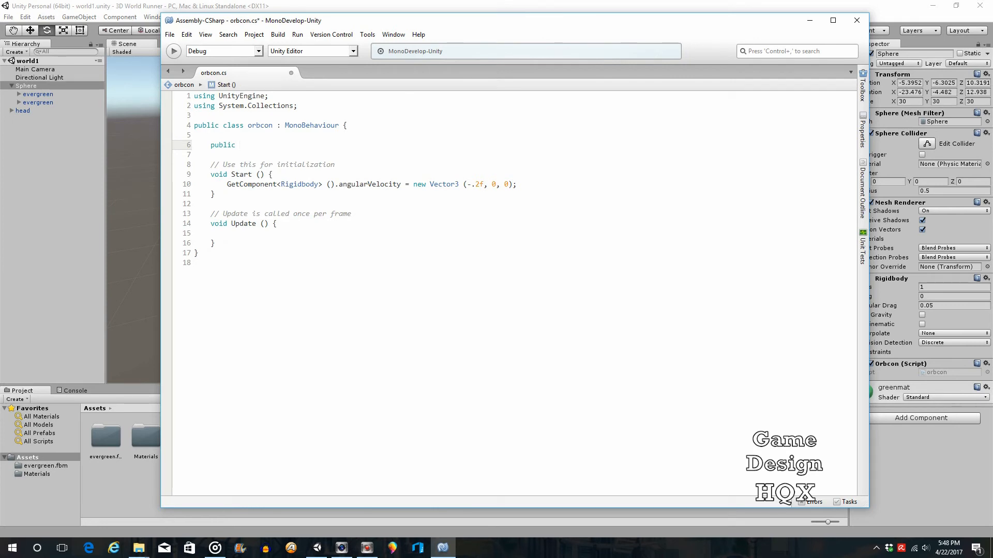
{"action": "type", "text": "float"}
{"action": "type", "text": "zRotate = 0"}
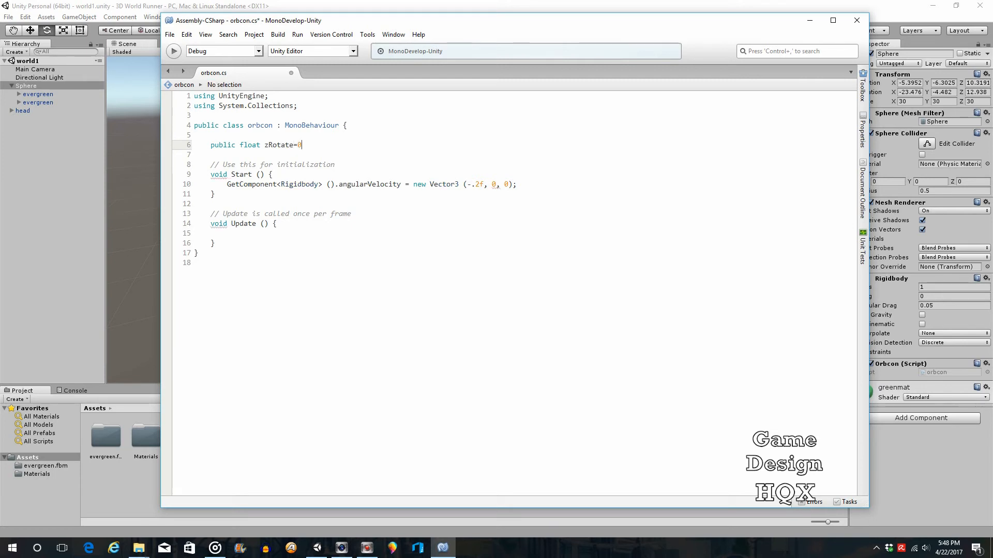
{"action": "type", "text": ";"}
- Replace the angular velocity vector's Z component in Start with zRotate, and save orbcon.cs before returning to Unity
{"action": "left_click", "coordinate": [506, 184]}
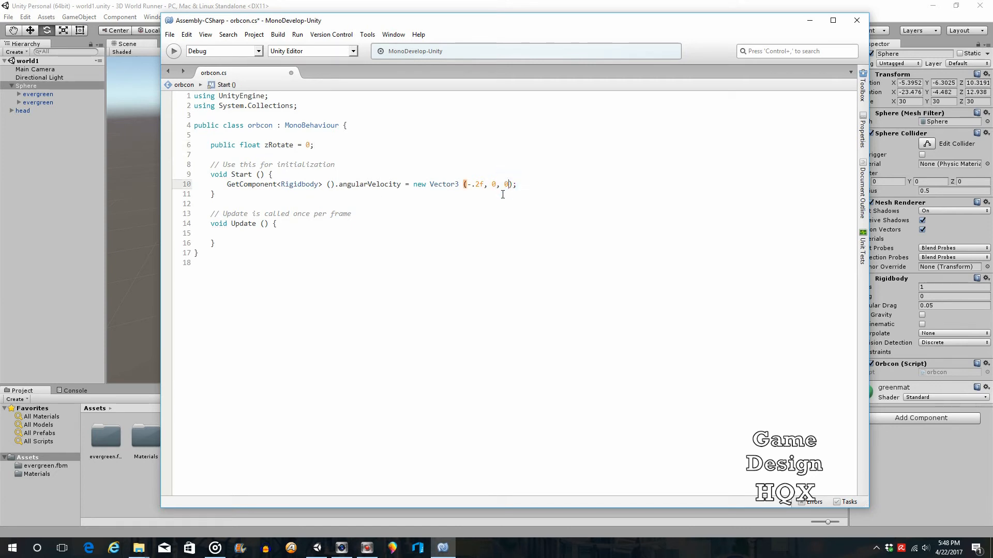
{"action": "key", "text": "BackSpace"}
{"action": "type", "text": "zr"}
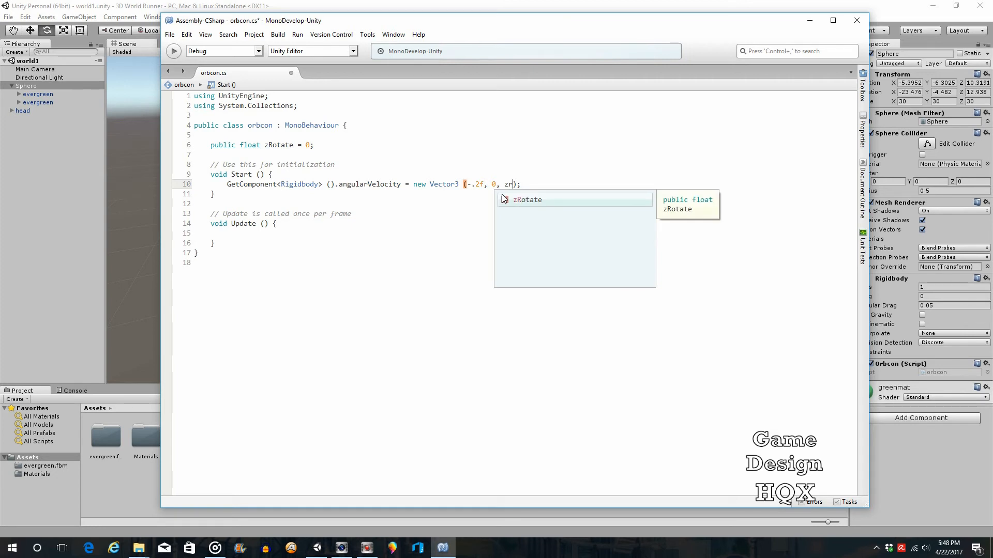
{"action": "double_click", "coordinate": [532, 200]}
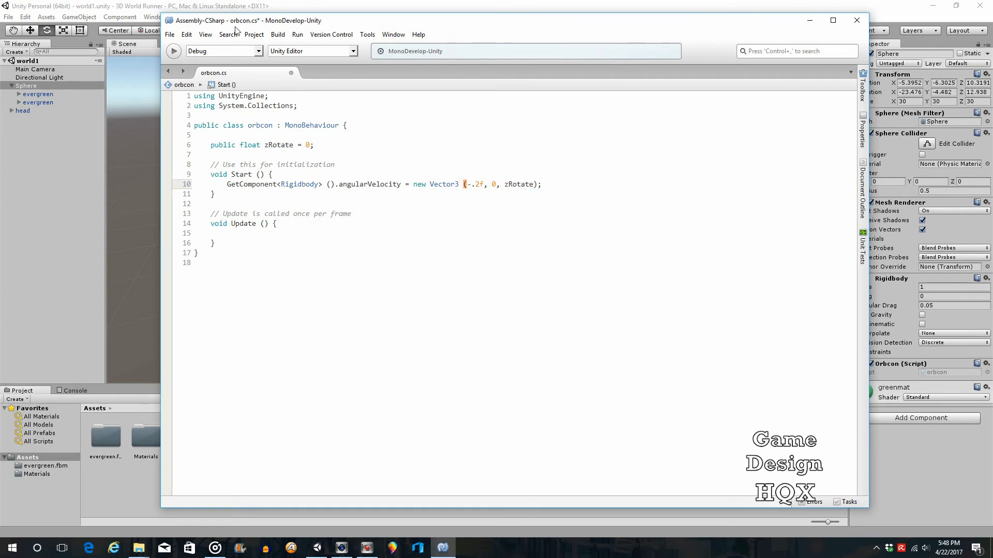
{"action": "left_click", "coordinate": [169, 35]}
{"action": "left_click", "coordinate": [182, 67]}
{"action": "left_click", "coordinate": [405, 6]}
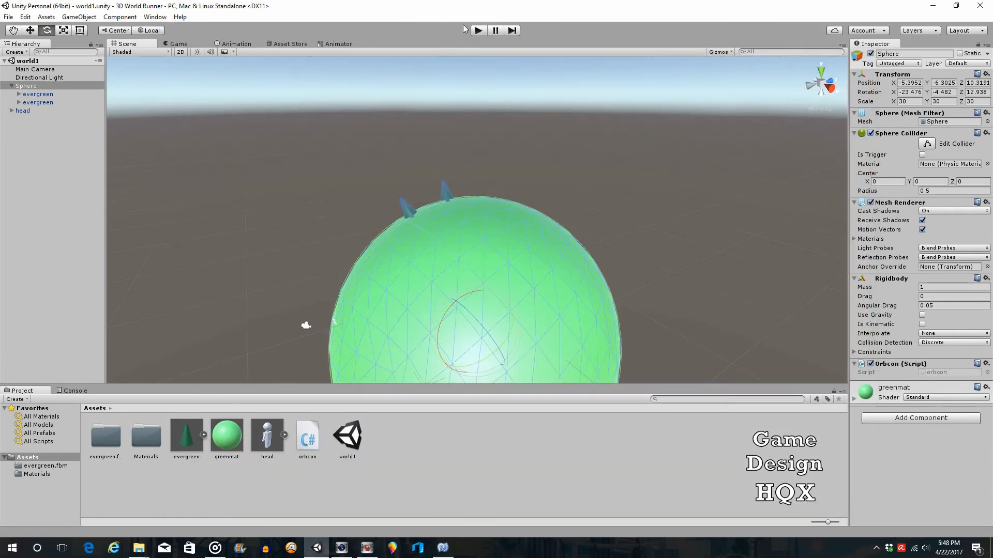
- Test the scene in play mode to check the sphere's rotation, and stop playback
{"action": "left_click", "coordinate": [478, 31]}
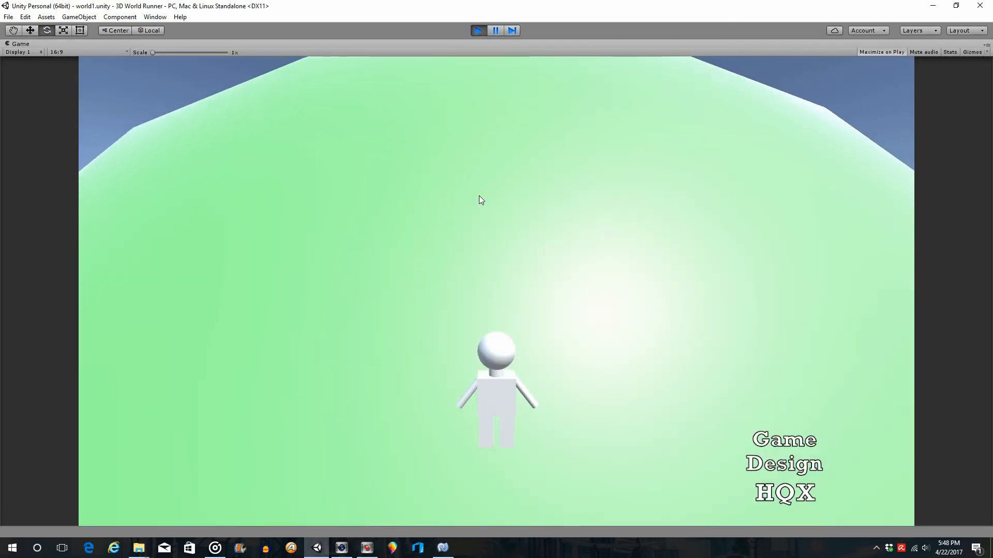
{"action": "left_click", "coordinate": [477, 31]}
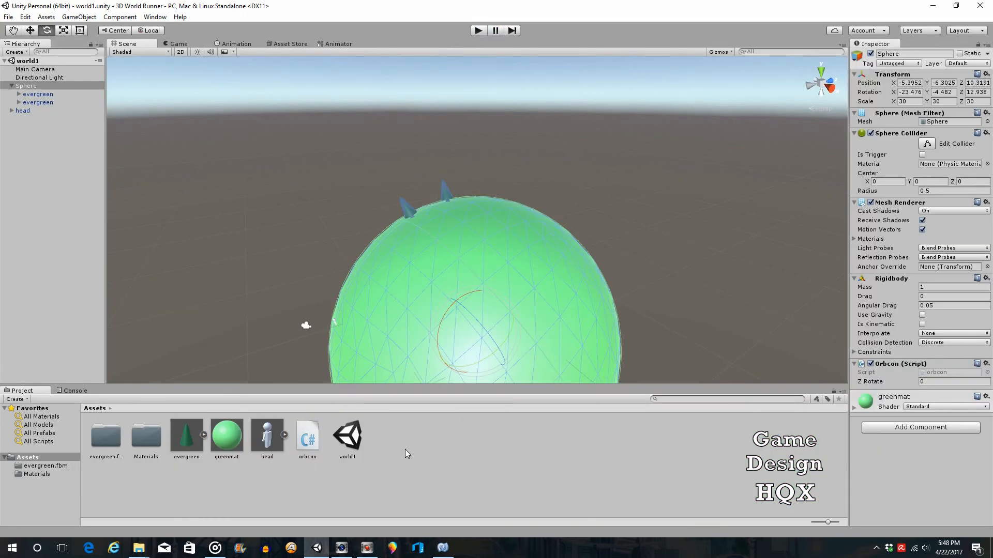
- Switch to MonoDevelop and declare a public KeyCode variable controlZ in the orbcon class, below the zRotate declaration
{"action": "left_click", "coordinate": [444, 548]}
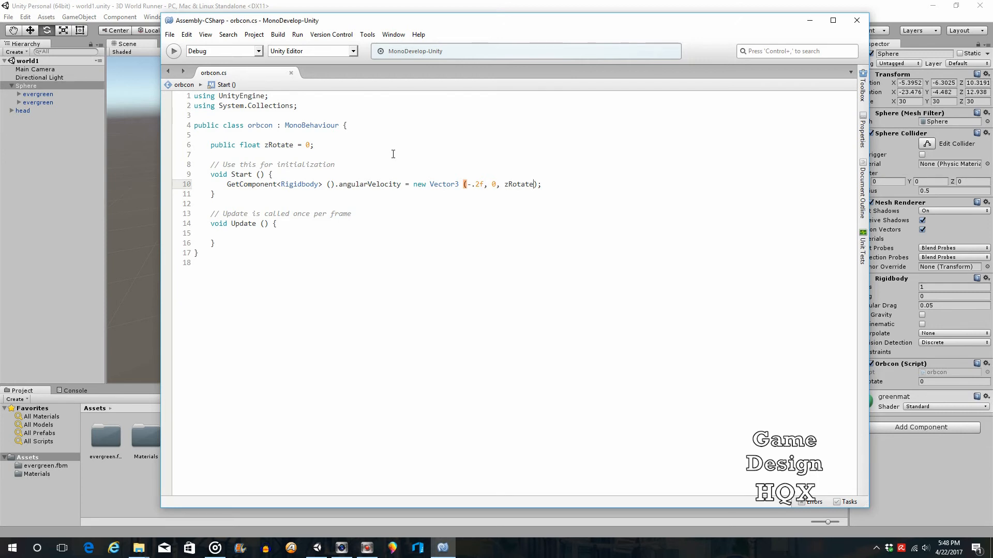
{"action": "left_click", "coordinate": [242, 154]}
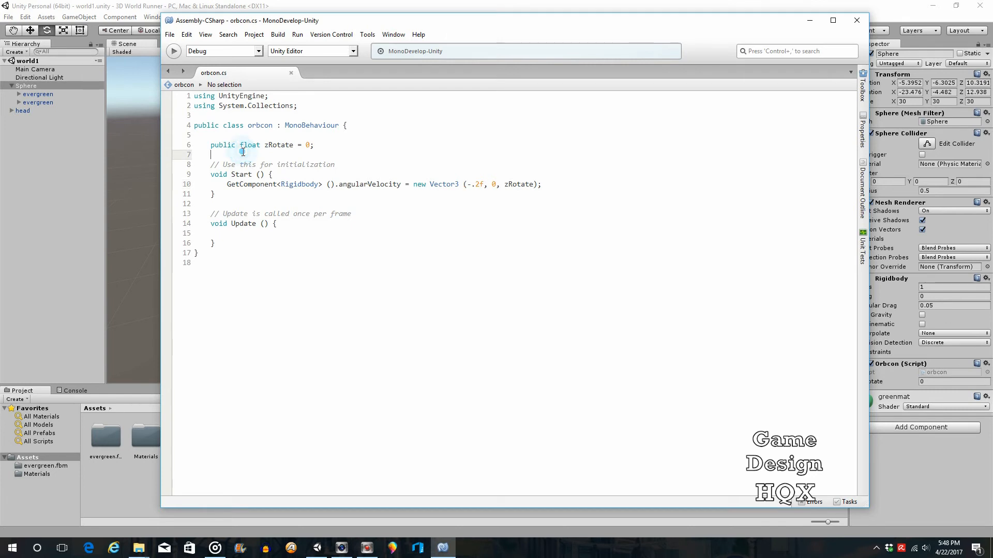
{"action": "key", "text": "Return"}
{"action": "key", "text": "Return"}
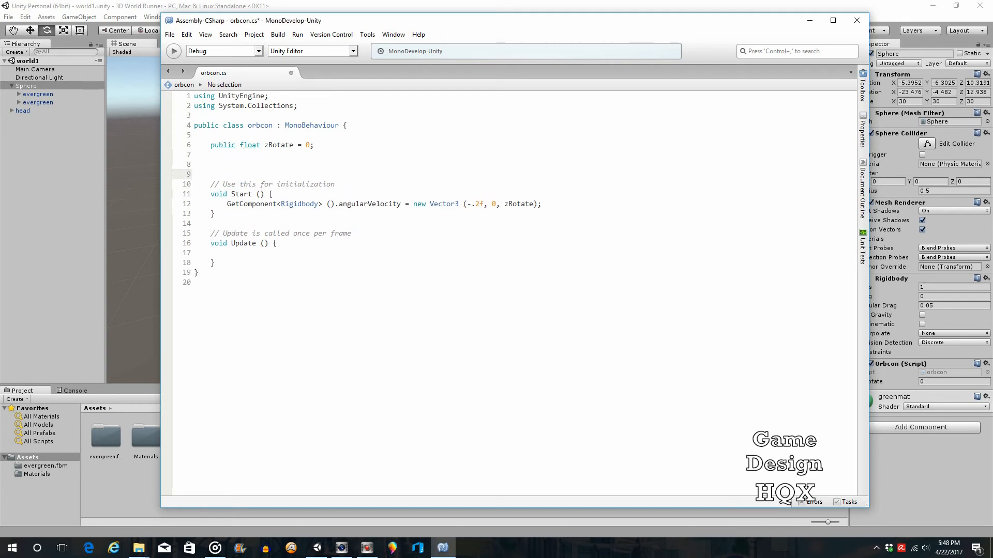
{"action": "key", "text": "Up"}
{"action": "type", "text": "public keyC"}
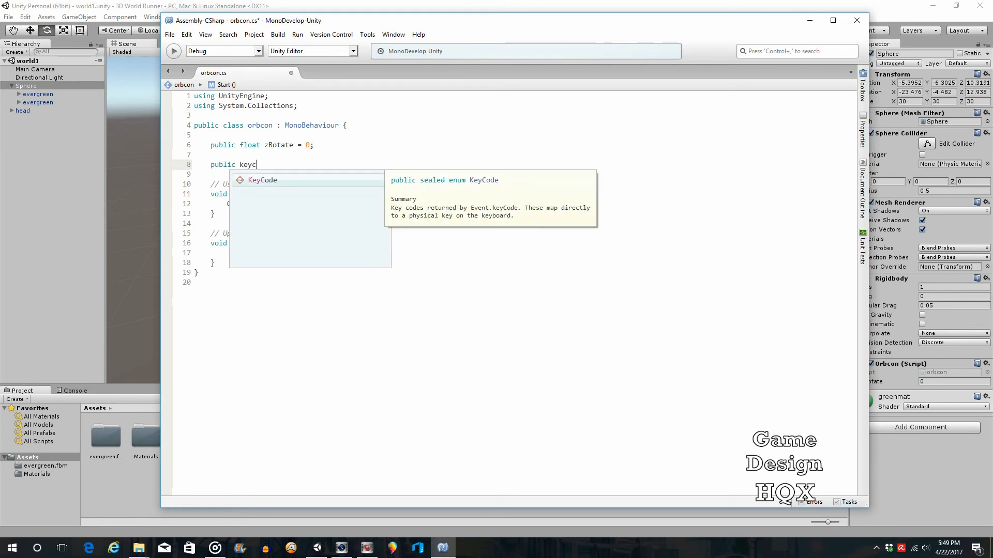
{"action": "key", "text": "Return"}
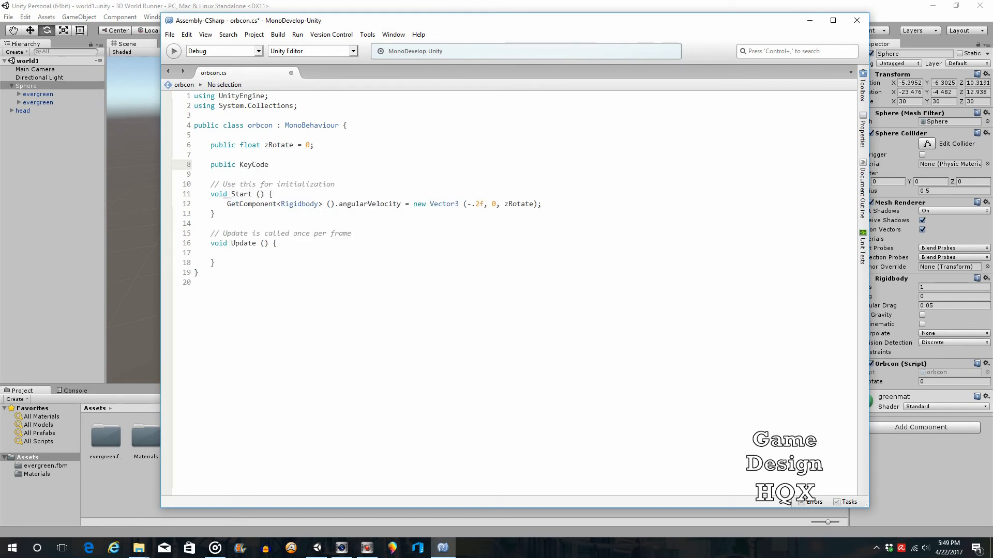
{"action": "type", "text": "conZ"}
{"action": "key", "text": "BackSpace"}
{"action": "type", "text": "trolZ"}
{"action": "key", "text": "BackSpace"}
{"action": "type", "text": ";"}
- Save orbcon.cs and, back in Unity, set the Sphere's Control Z key to A in its Orbcon script component
{"action": "left_click", "coordinate": [170, 34]}
{"action": "left_click", "coordinate": [181, 78]}
{"action": "left_click", "coordinate": [128, 7]}
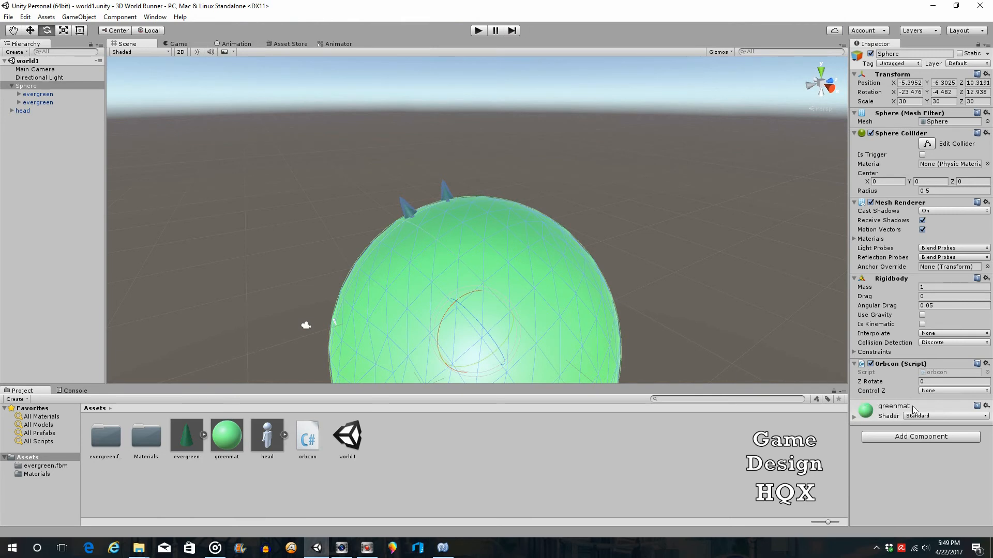
{"action": "left_click", "coordinate": [968, 392]}
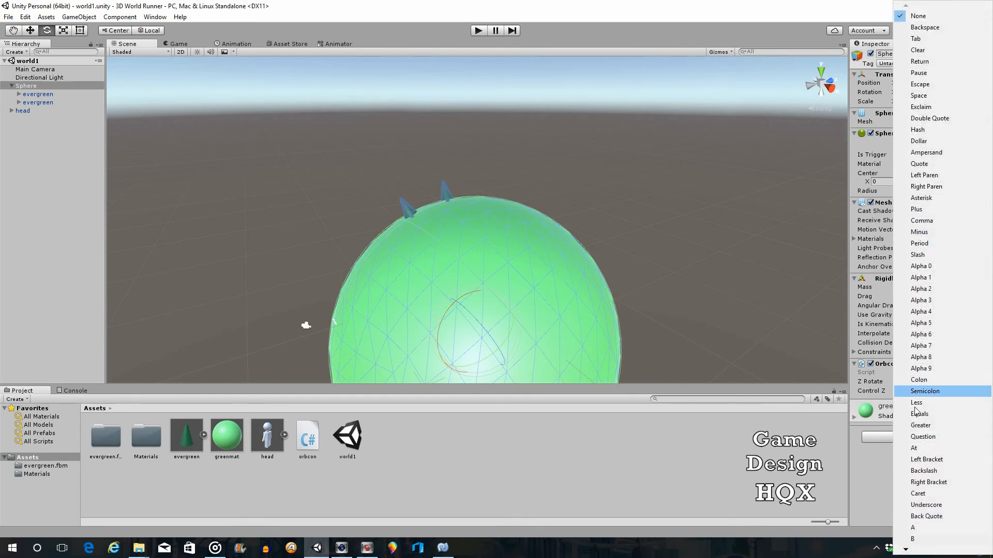
{"action": "left_click", "coordinate": [923, 528]}
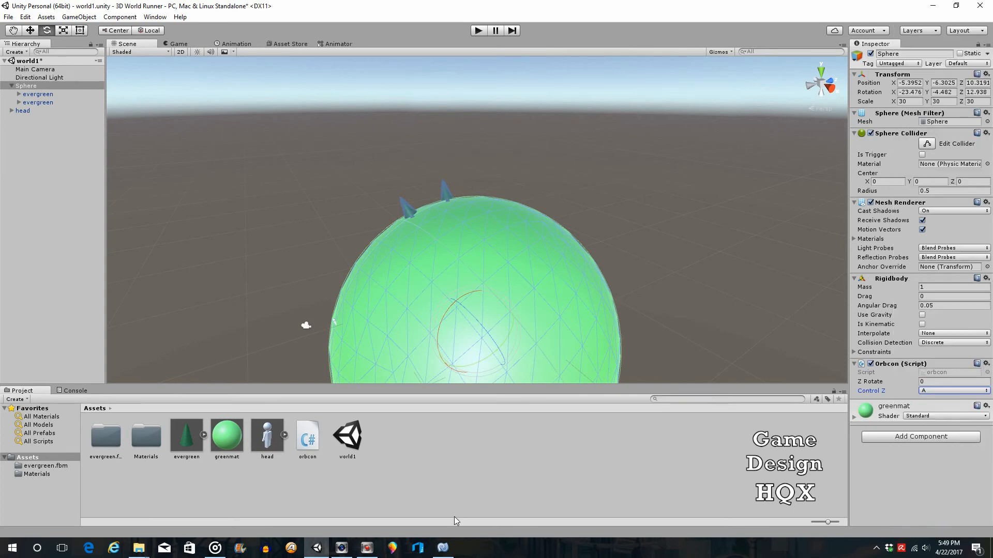
- Switch to MonoDevelop and examine the zRotate argument of the angular velocity statement in the Start function
{"action": "left_click", "coordinate": [443, 549]}
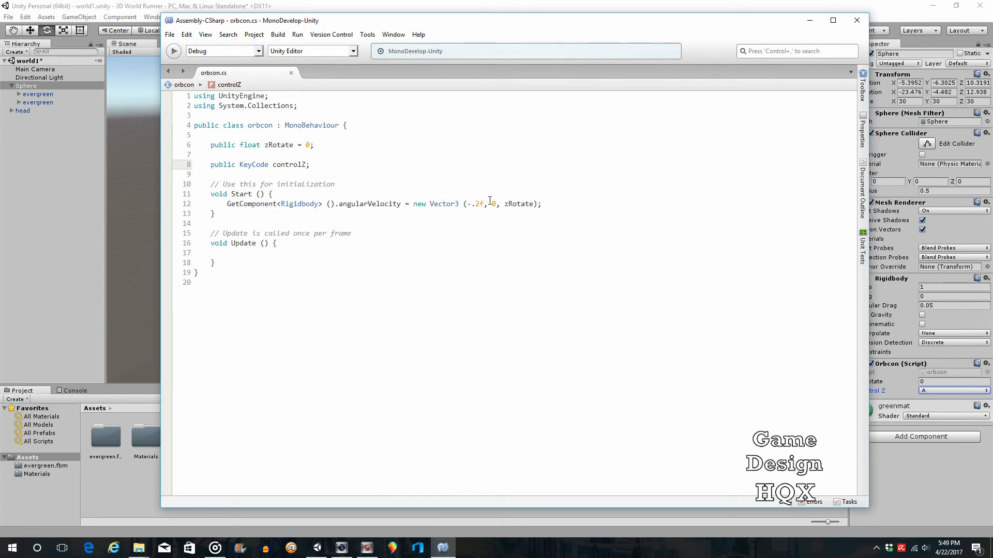
{"action": "left_click", "coordinate": [539, 208]}
{"action": "left_click_drag", "start_coordinate": [534, 204], "coordinate": [506, 204]}
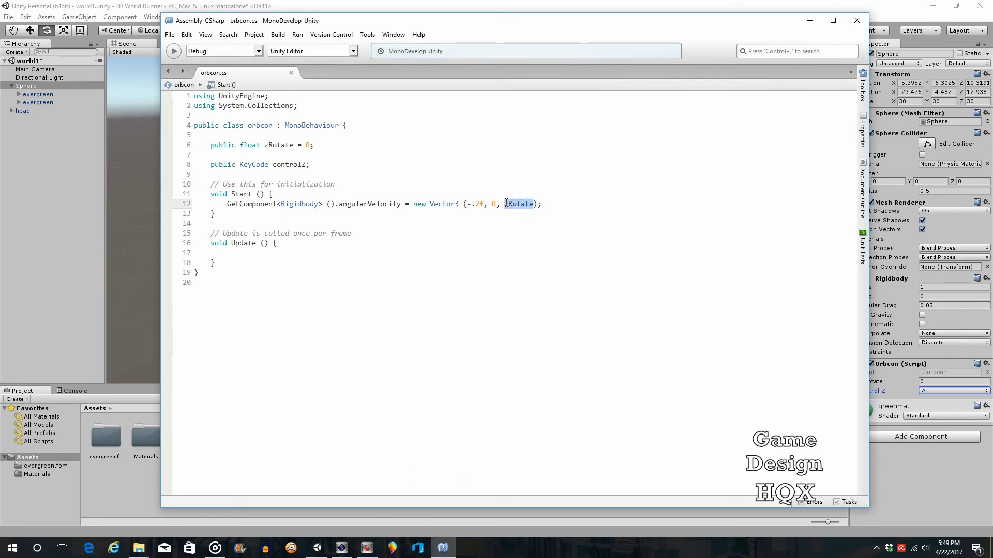
{"action": "left_click", "coordinate": [509, 223]}
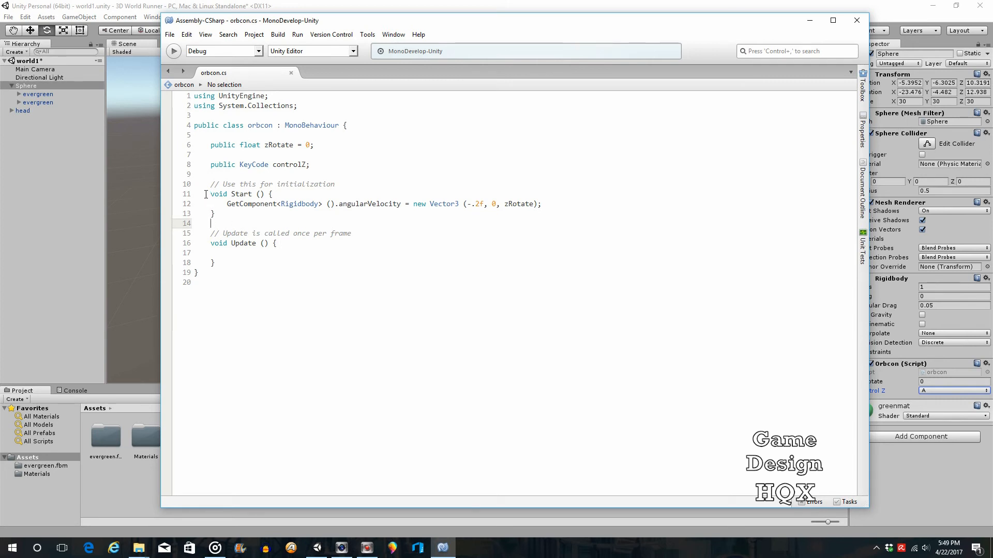
{"action": "left_click_drag", "start_coordinate": [206, 193], "coordinate": [234, 217]}
- Move the GetComponent<Rigidbody> ().angularVelocity statement from the Start function into the Update function
{"action": "left_click", "coordinate": [230, 223]}
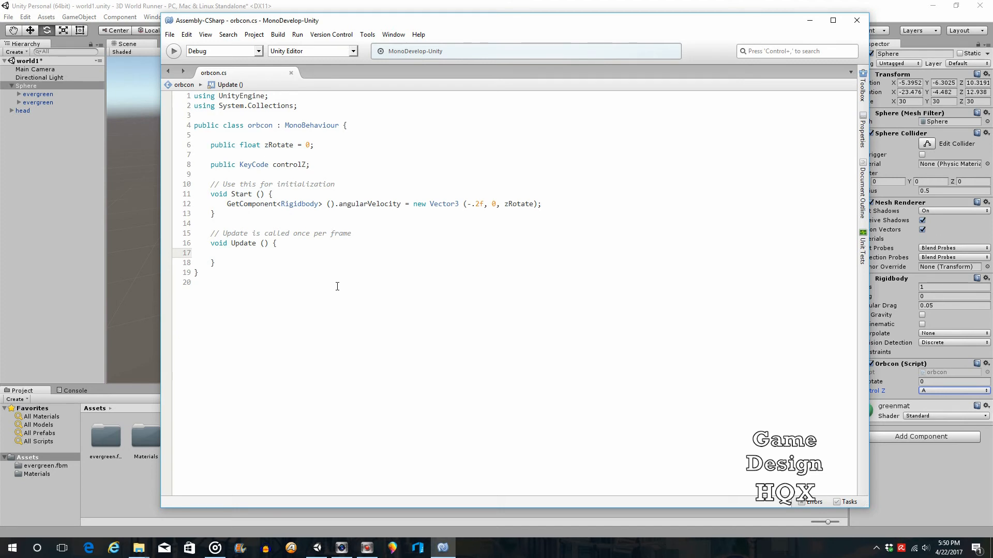
{"action": "key", "text": "Return"}
{"action": "key", "text": "Tab"}
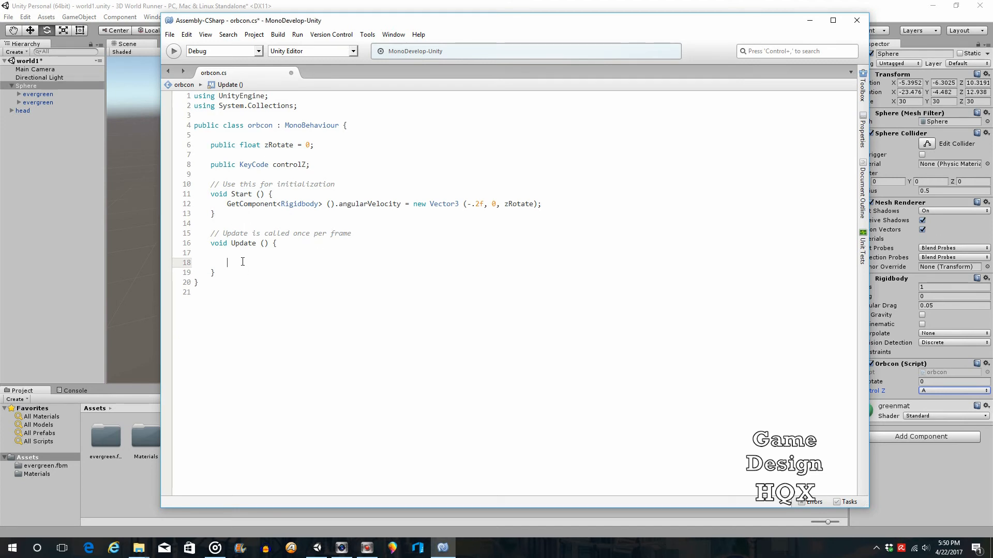
{"action": "double_click", "coordinate": [514, 206]}
{"action": "left_click", "coordinate": [554, 206]}
{"action": "left_click_drag", "start_coordinate": [227, 206], "coordinate": [460, 219]}
{"action": "left_click_drag", "start_coordinate": [559, 212], "coordinate": [568, 204]}
{"action": "key", "text": "ctrl+c"}
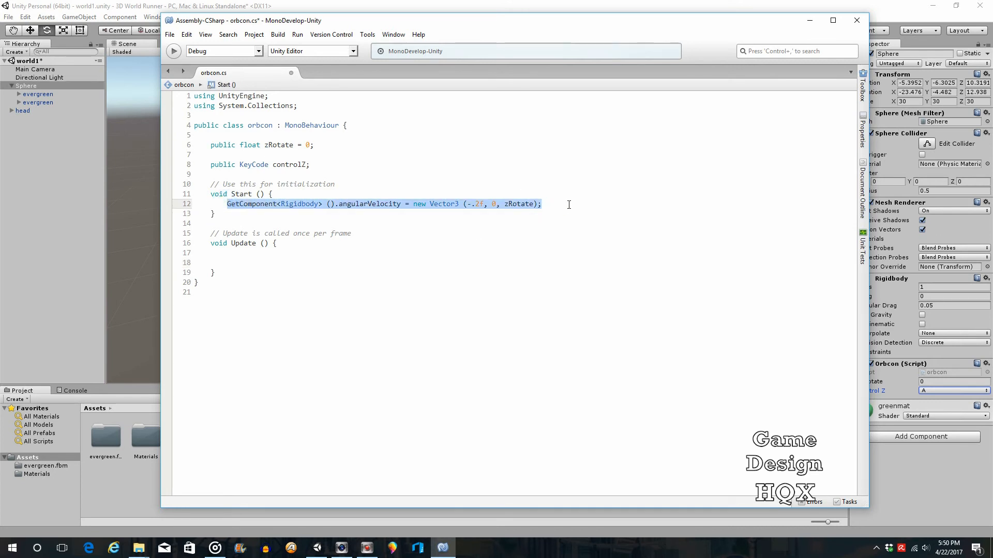
{"action": "key", "text": "BackSpace"}
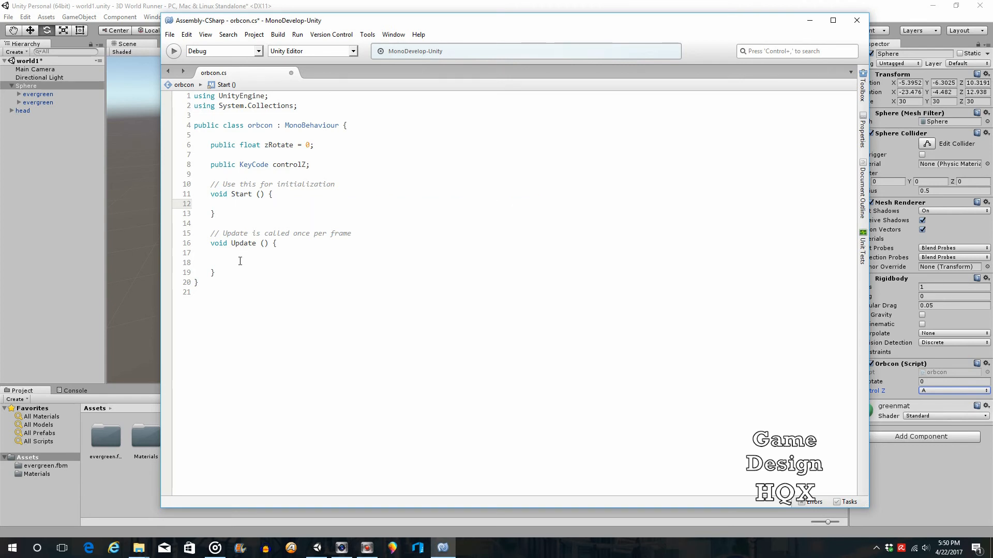
{"action": "left_click", "coordinate": [238, 263]}
{"action": "key", "text": "ctrl+v"}
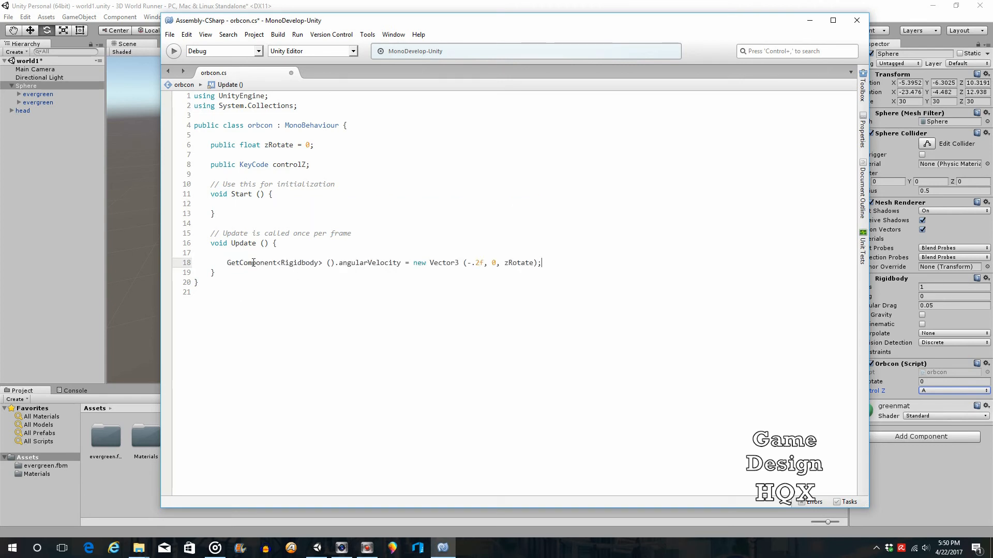
- Insert two blank lines above the angular velocity statement in the Update function
{"action": "left_click", "coordinate": [229, 252]}
{"action": "key", "text": "Return"}
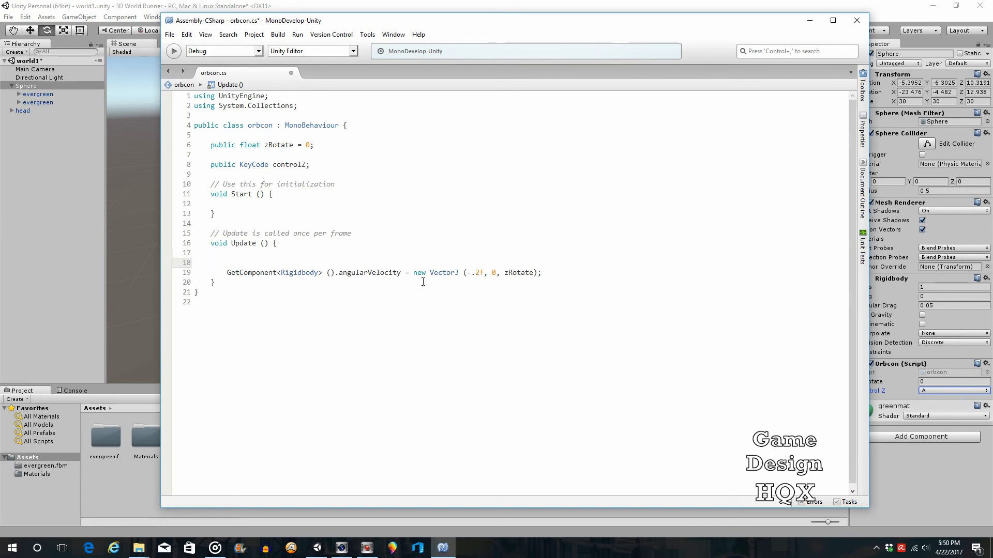
{"action": "left_click_drag", "start_coordinate": [549, 273], "coordinate": [225, 272]}
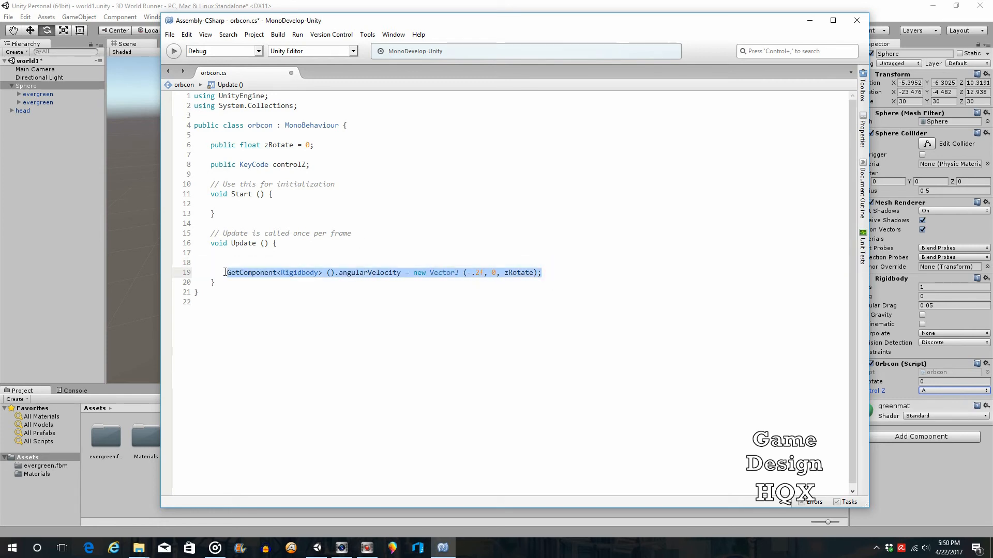
{"action": "left_click", "coordinate": [262, 292]}
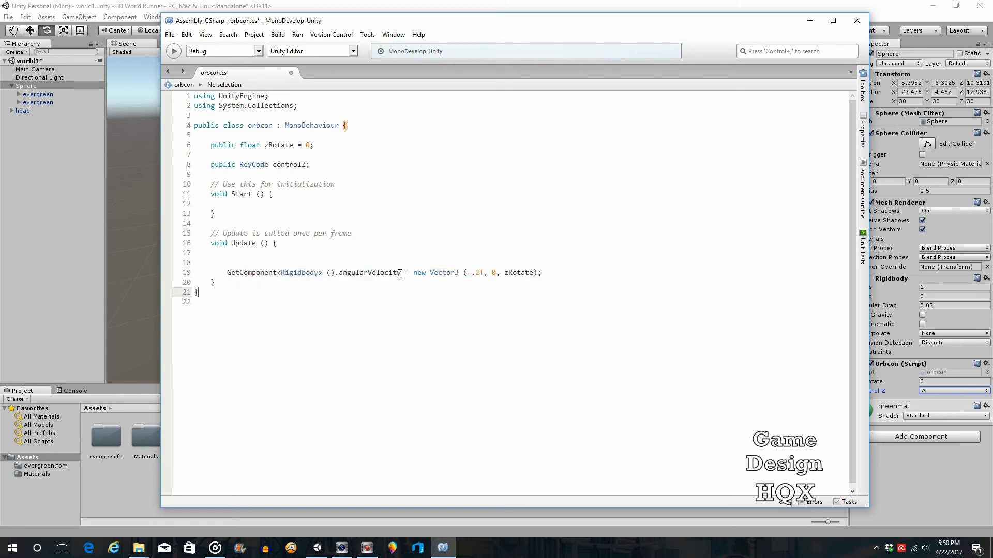
{"action": "left_click_drag", "start_coordinate": [400, 274], "coordinate": [226, 272]}
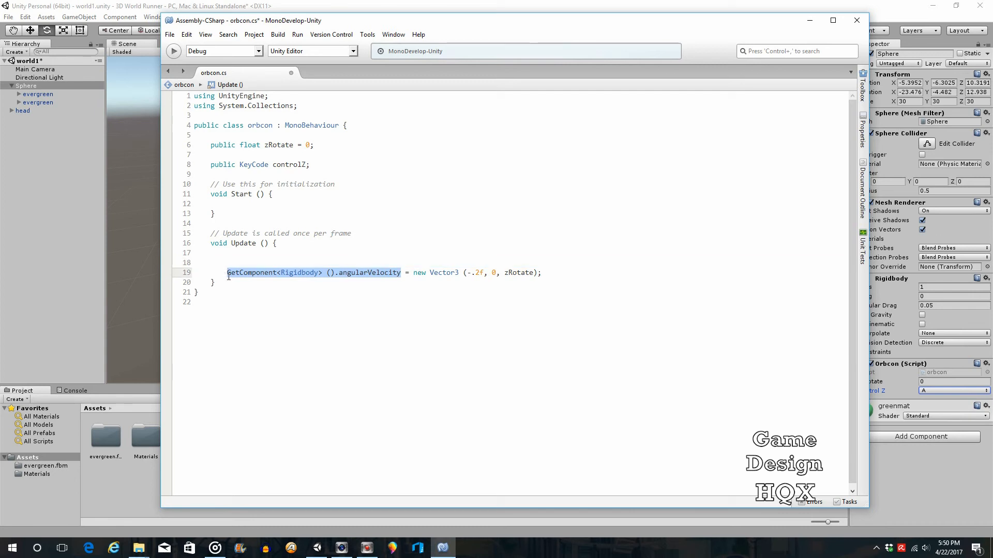
{"action": "left_click", "coordinate": [247, 261]}
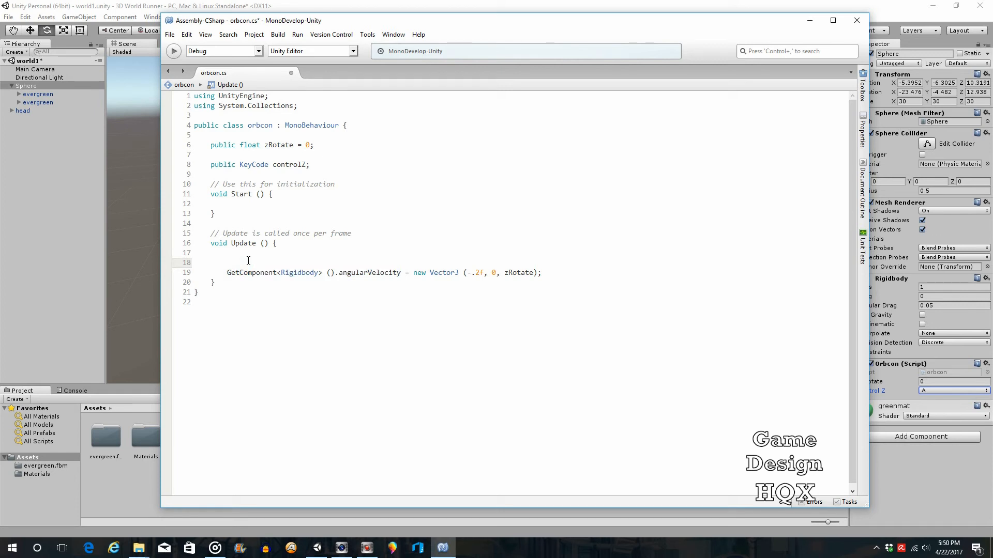
{"action": "key", "text": "Up"}
{"action": "key", "text": "Return"}
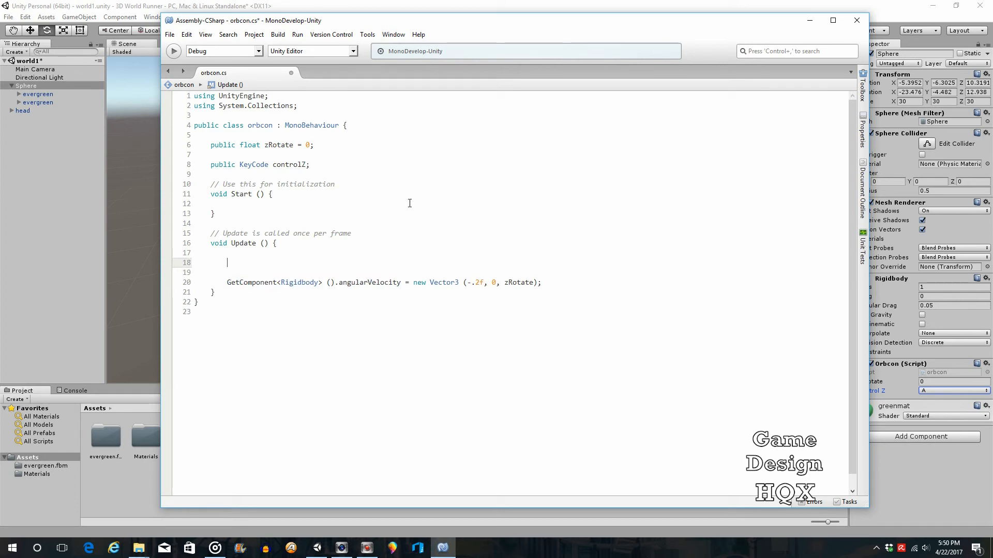
- In the Update function, above the angular velocity statement, begin an if condition that calls Input.GetKey
{"action": "left_click_drag", "start_coordinate": [357, 236], "coordinate": [209, 235]}
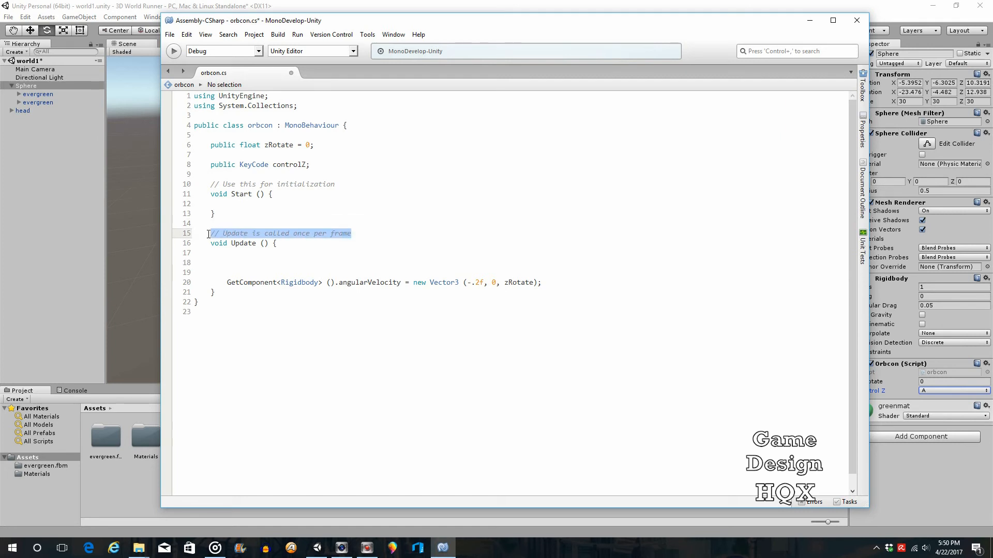
{"action": "left_click", "coordinate": [246, 262]}
{"action": "type", "text": "if "}
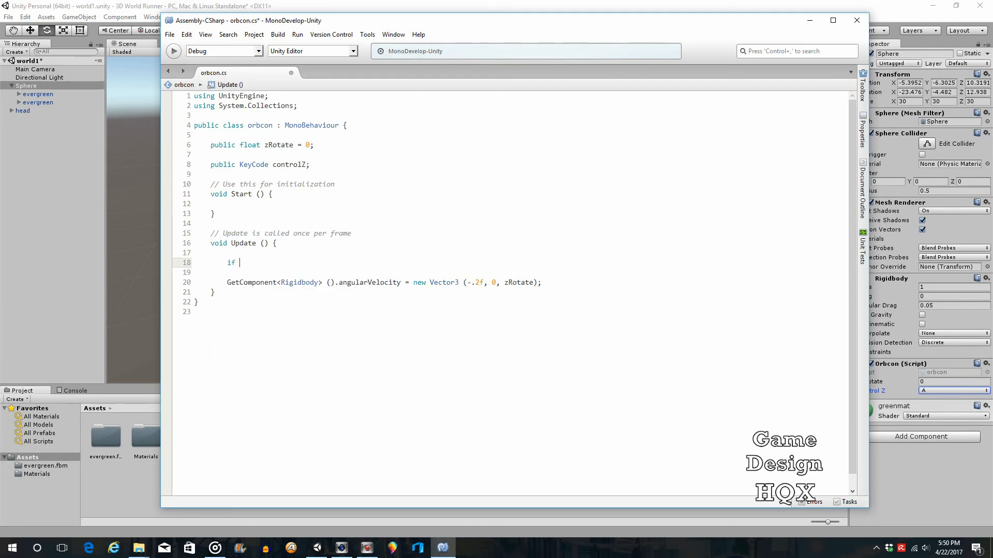
{"action": "type", "text": "("}
{"action": "type", "text": "inv"}
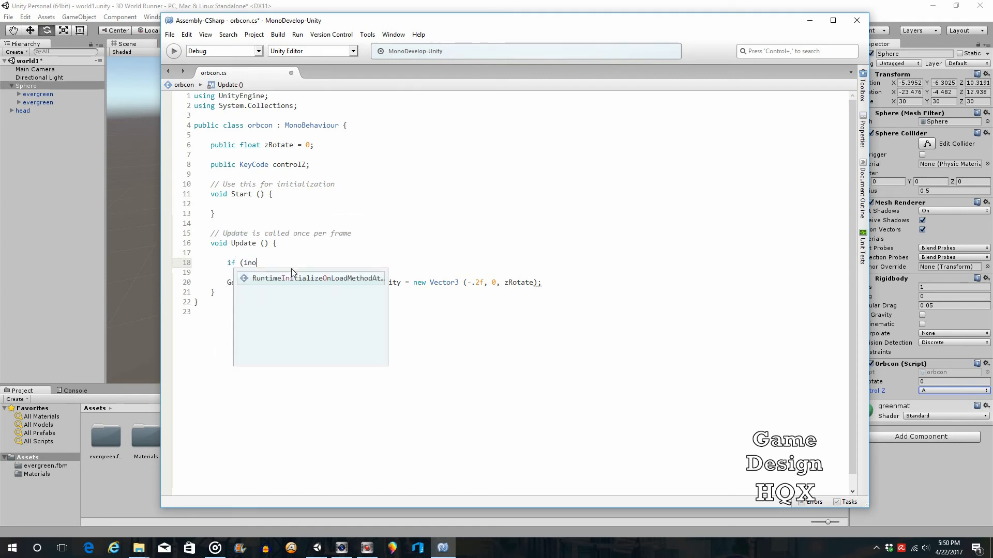
{"action": "key", "text": "BackSpace"}
{"action": "key", "text": "BackSpace"}
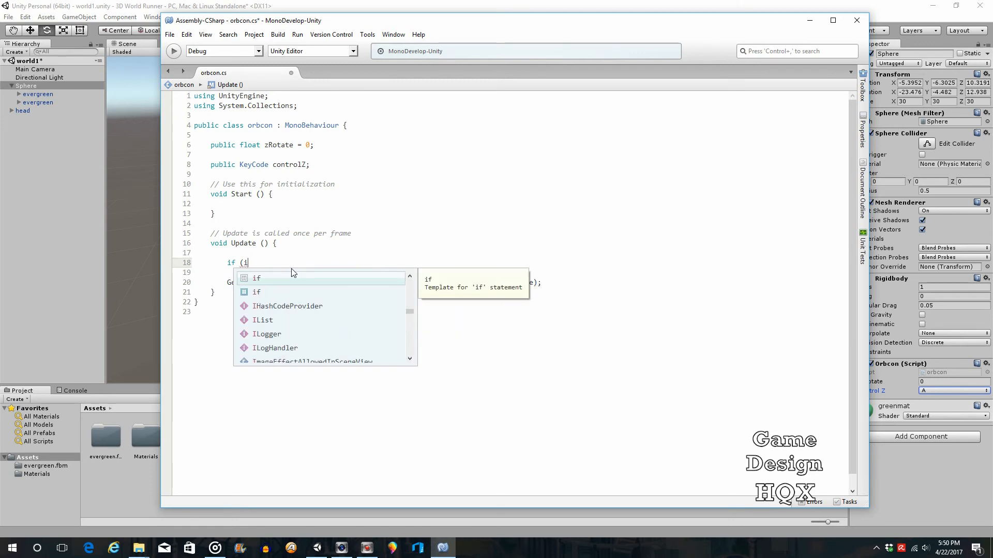
{"action": "type", "text": "npu"}
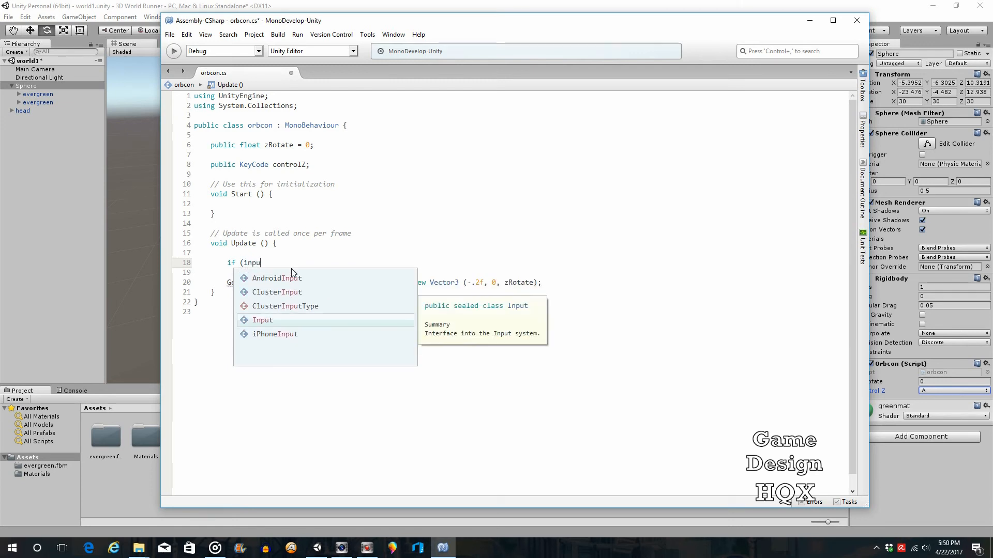
{"action": "double_click", "coordinate": [288, 320]}
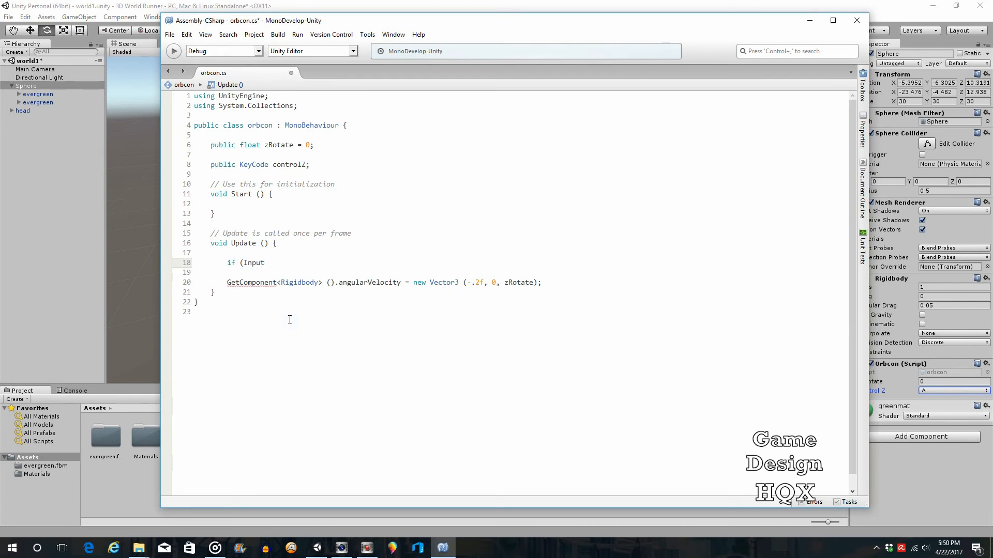
{"action": "type", "text": ".get"}
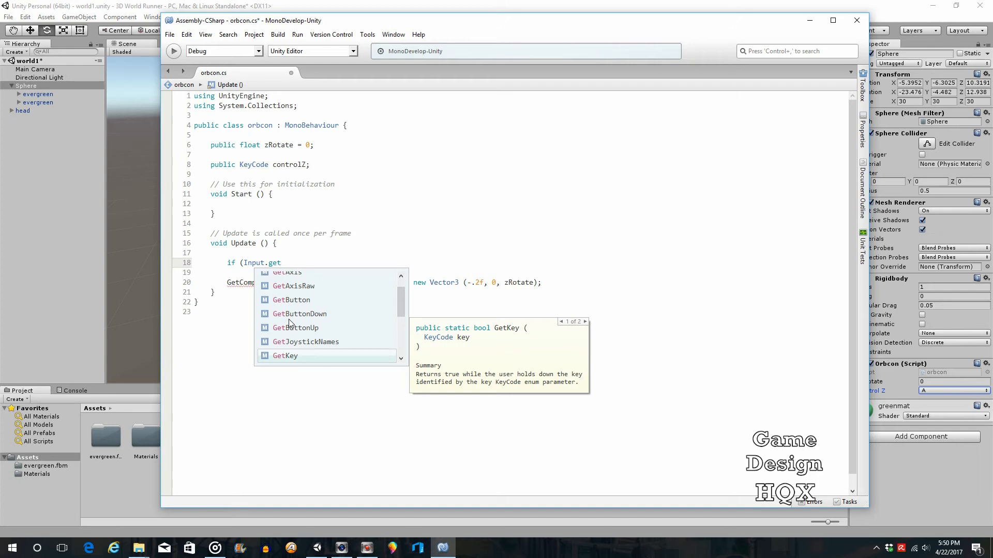
{"action": "key", "text": "Return"}
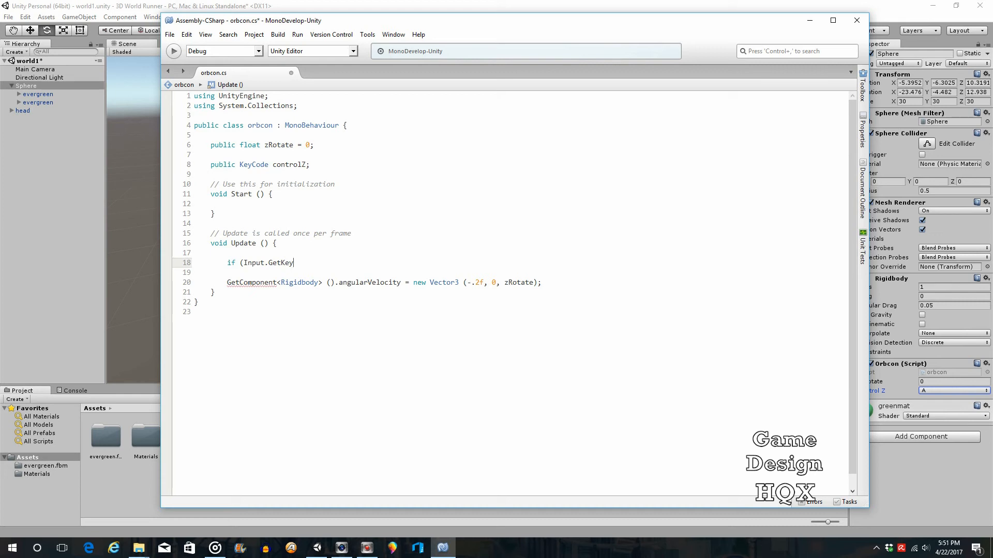
- Give the GetKey call the controlZ argument and close the if condition
{"action": "type", "text": "("}
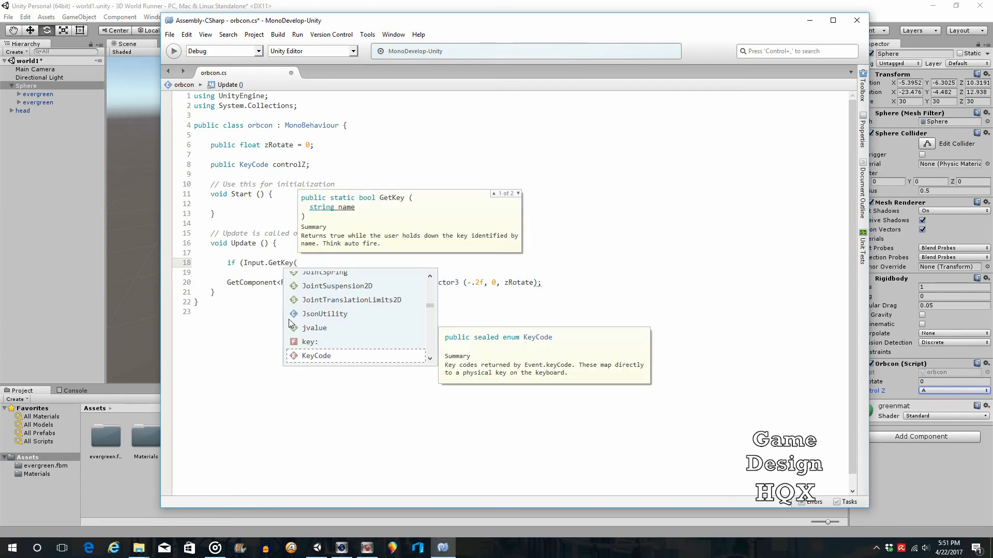
{"action": "type", "text": "con"}
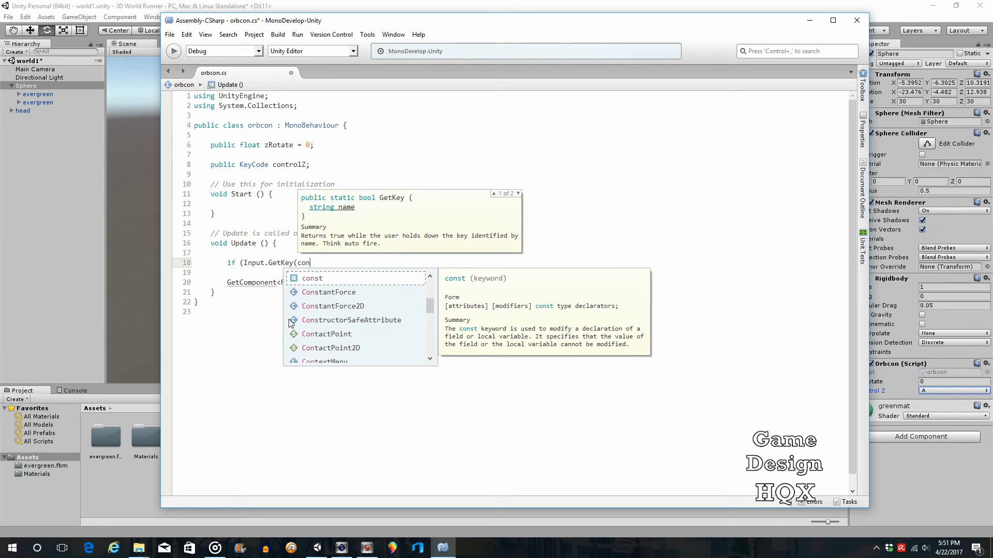
{"action": "type", "text": "tro"}
{"action": "key", "text": "Return"}
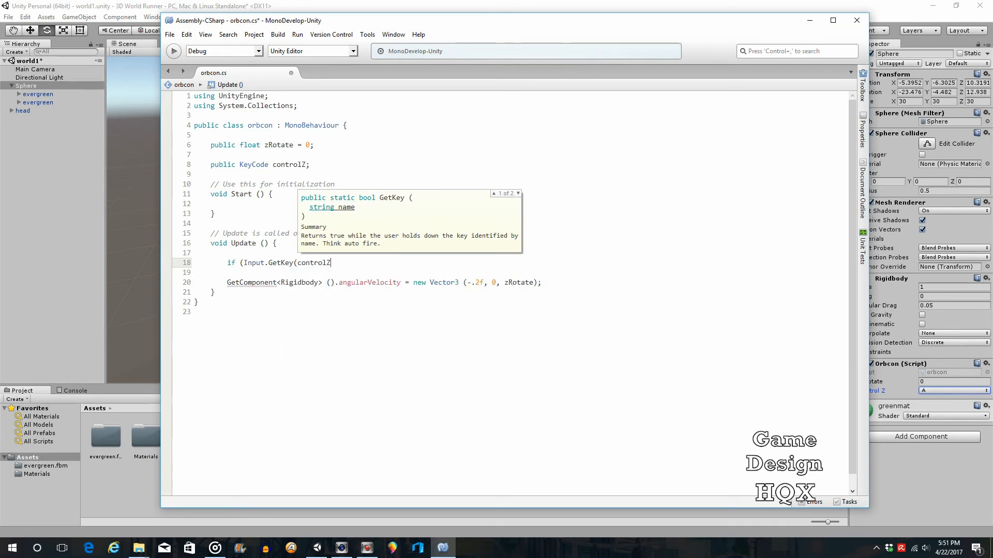
{"action": "type", "text": "))"}
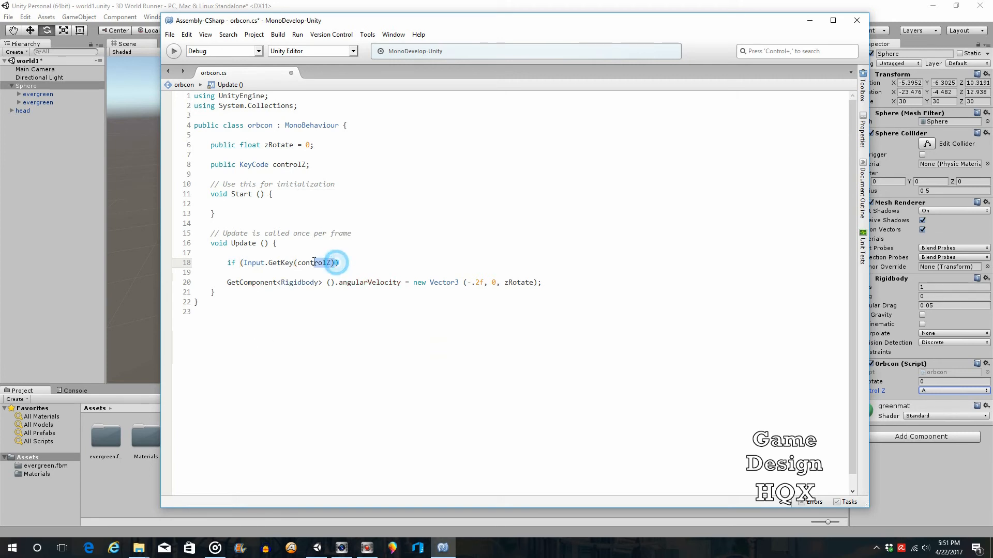
{"action": "left_click_drag", "start_coordinate": [334, 263], "coordinate": [296, 262]}
{"action": "left_click", "coordinate": [371, 265]}
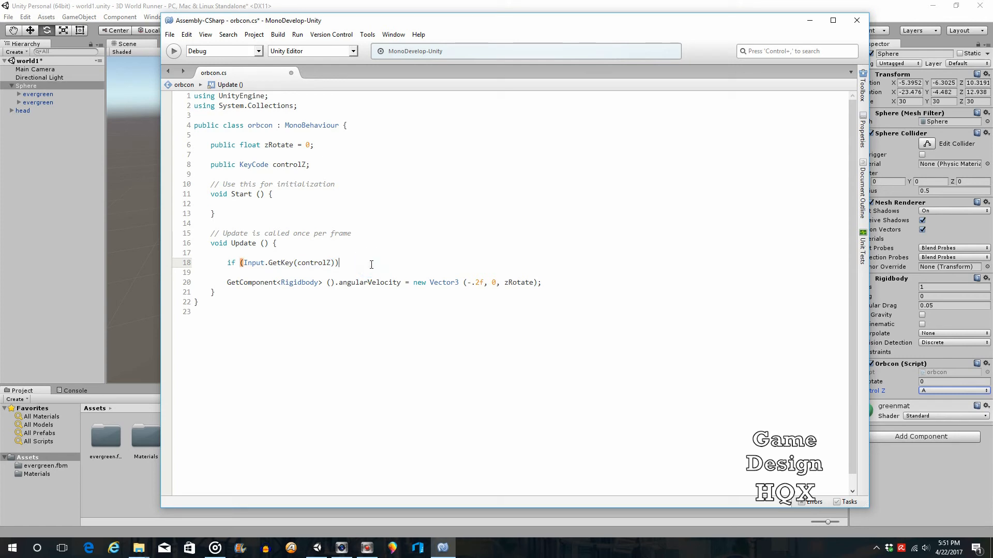
- Add a braced body under the controlZ if condition, with the opening brace on its own line
{"action": "key", "text": "Return"}
{"action": "type", "text": "{"}
{"action": "key", "text": "Return"}
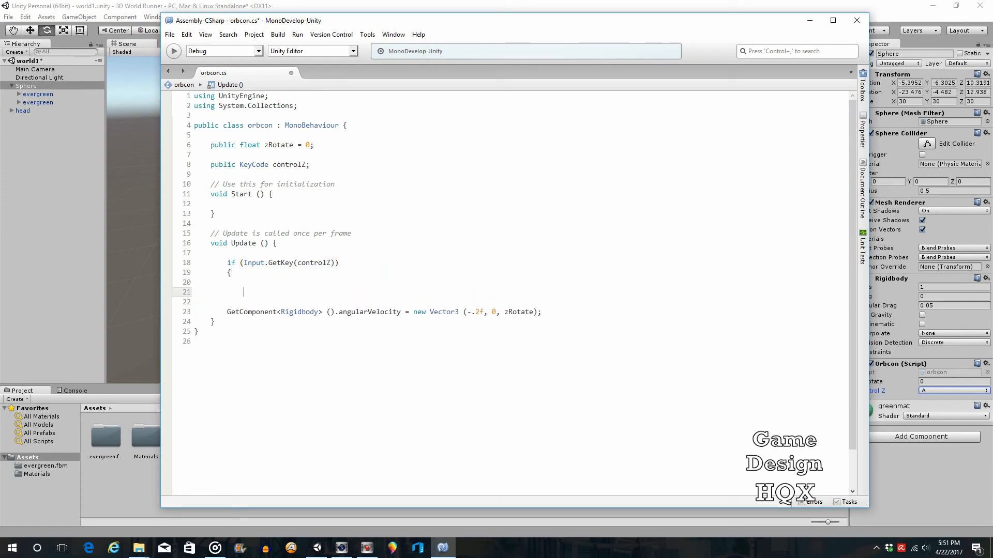
{"action": "key", "text": "Up"}
{"action": "key", "text": "Down"}
{"action": "key", "text": "Left"}
{"action": "key", "text": "Left"}
{"action": "key", "text": "Left"}
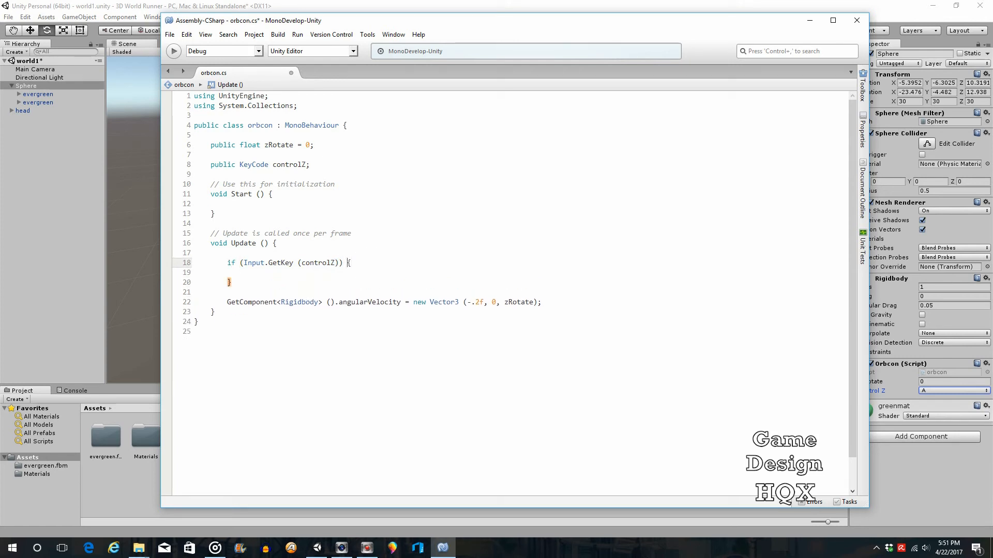
{"action": "key", "text": "Return"}
{"action": "key", "text": "Down"}
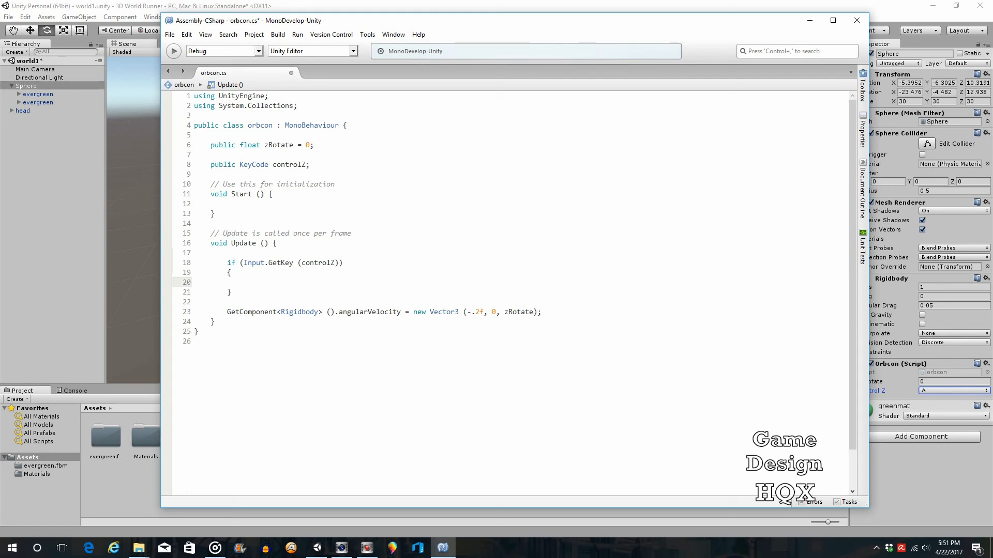
- Enter zRotate = -.2f; inside the if block and save orbcon.cs
{"action": "type", "text": "zRotate = -.2f;"}
{"action": "left_click", "coordinate": [169, 34]}
{"action": "left_click", "coordinate": [180, 78]}
{"action": "left_click_drag", "start_coordinate": [224, 263], "coordinate": [247, 291]}
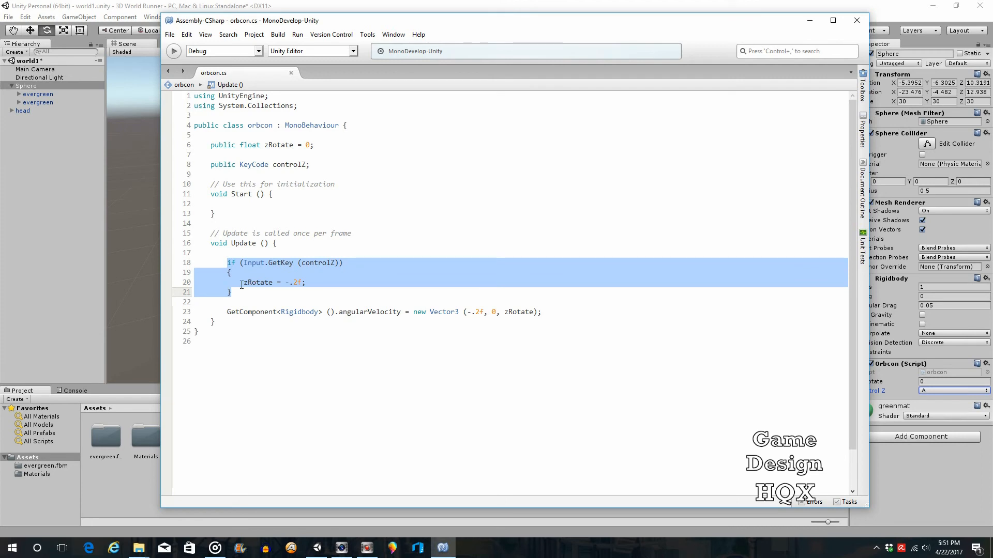
- Add an else branch with an empty braced body after the if block
{"action": "left_click", "coordinate": [234, 302]}
{"action": "key", "text": "Return"}
{"action": "key", "text": "Return"}
{"action": "key", "text": "Up"}
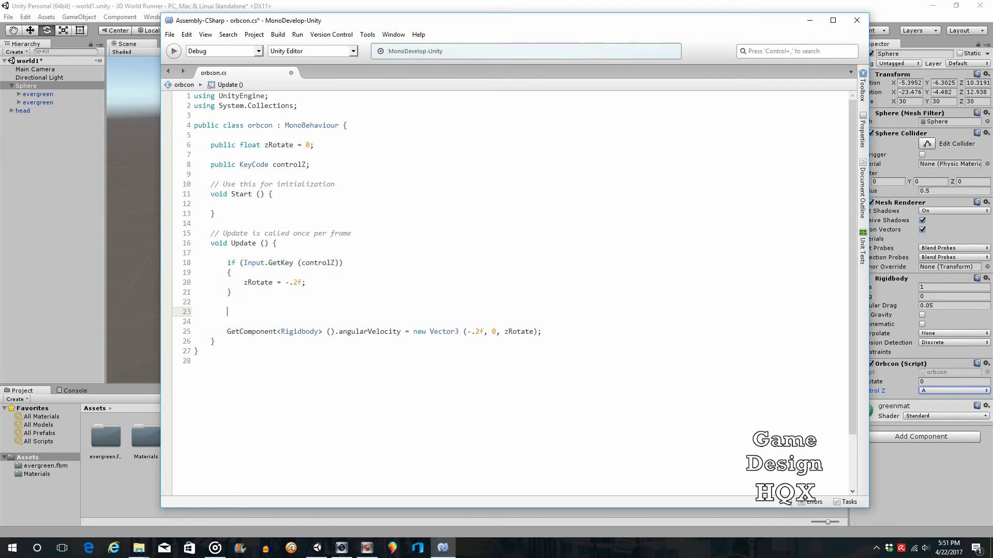
{"action": "type", "text": "else"}
{"action": "key", "text": "Return"}
{"action": "key", "text": "Return"}
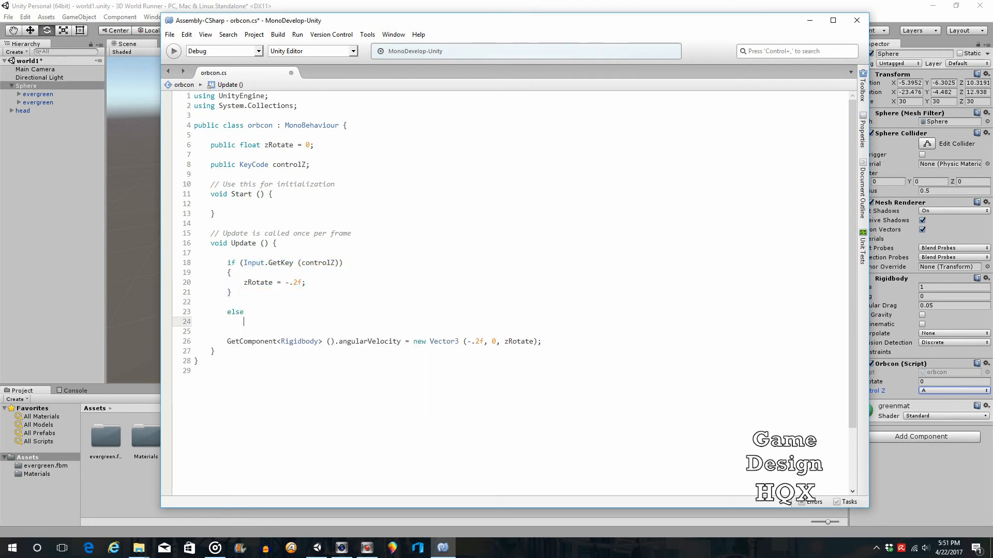
{"action": "type", "text": "{"}
{"action": "key", "text": "Return"}
{"action": "key", "text": "Return"}
{"action": "key", "text": "Return"}
{"action": "type", "text": "}"}
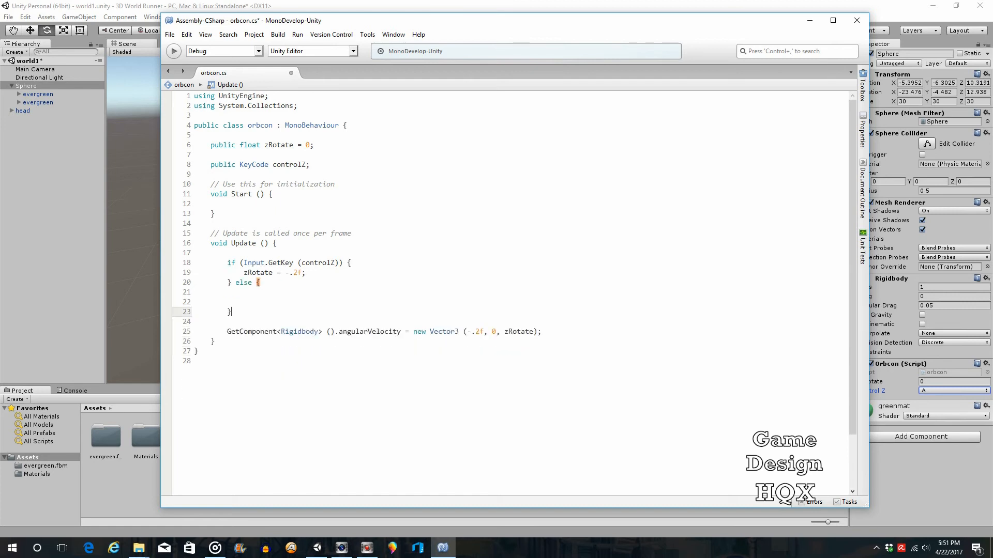
- Put the else keyword and its opening brace on separate lines
{"action": "key", "text": "Up"}
{"action": "key", "text": "Up"}
{"action": "key", "text": "Up"}
{"action": "key", "text": "Left"}
{"action": "key", "text": "Left"}
{"action": "key", "text": "Left"}
{"action": "key", "text": "Return"}
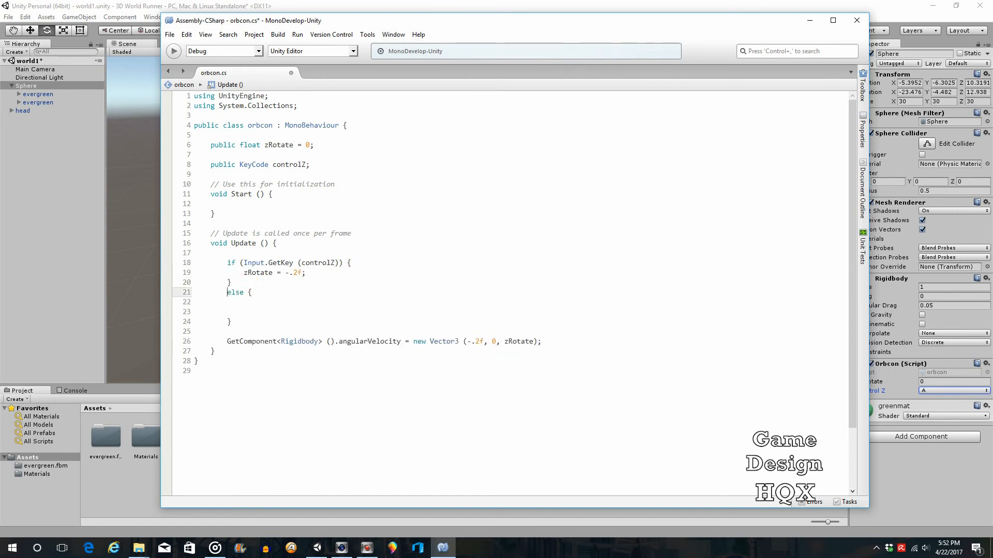
{"action": "key", "text": "Return"}
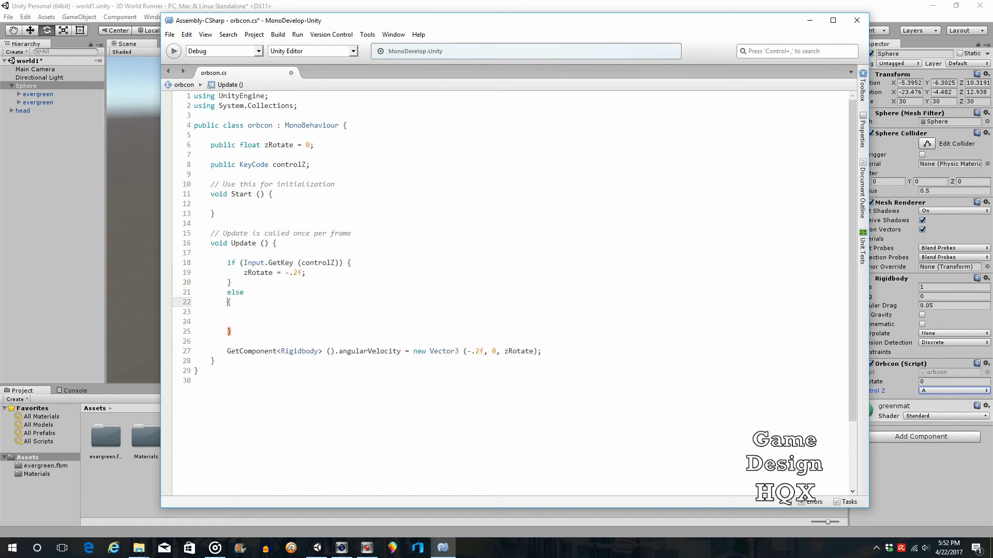
- Move the opening brace of the if block onto its own line below the condition
{"action": "key", "text": "Up"}
{"action": "key", "text": "Up"}
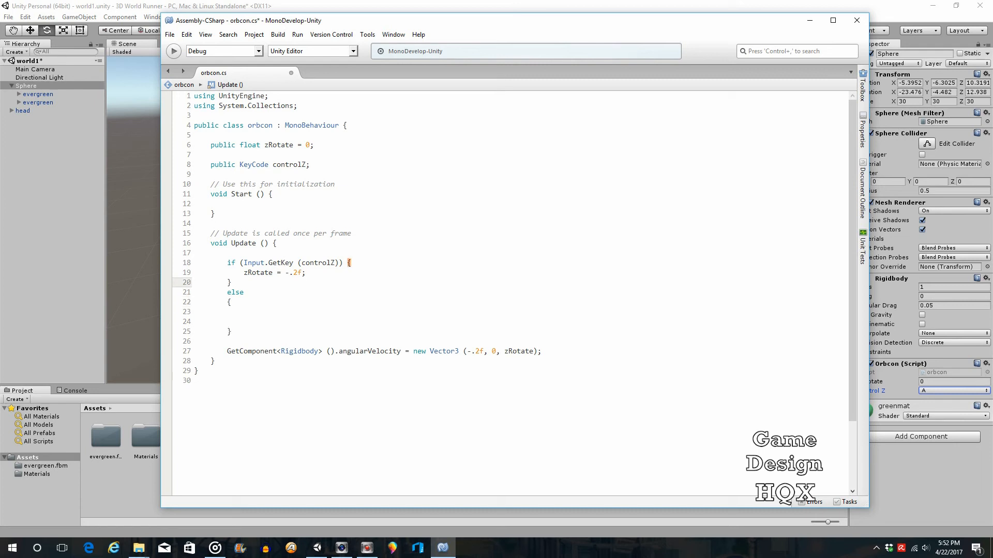
{"action": "key", "text": "Up"}
{"action": "key", "text": "Up"}
{"action": "key", "text": "End"}
{"action": "key", "text": "Left"}
{"action": "key", "text": "Return"}
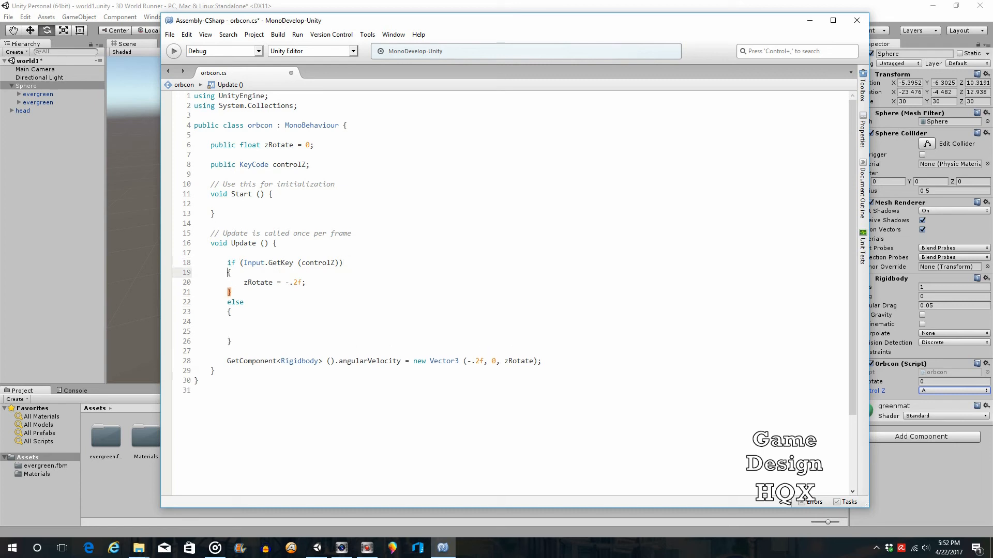
- Enter zRotate = 0; inside the else block and save orbcon.cs
{"action": "key", "text": "Down"}
{"action": "key", "text": "Down"}
{"action": "key", "text": "Down"}
{"action": "key", "text": "Down"}
{"action": "key", "text": "Down"}
{"action": "type", "text": "zRotate "}
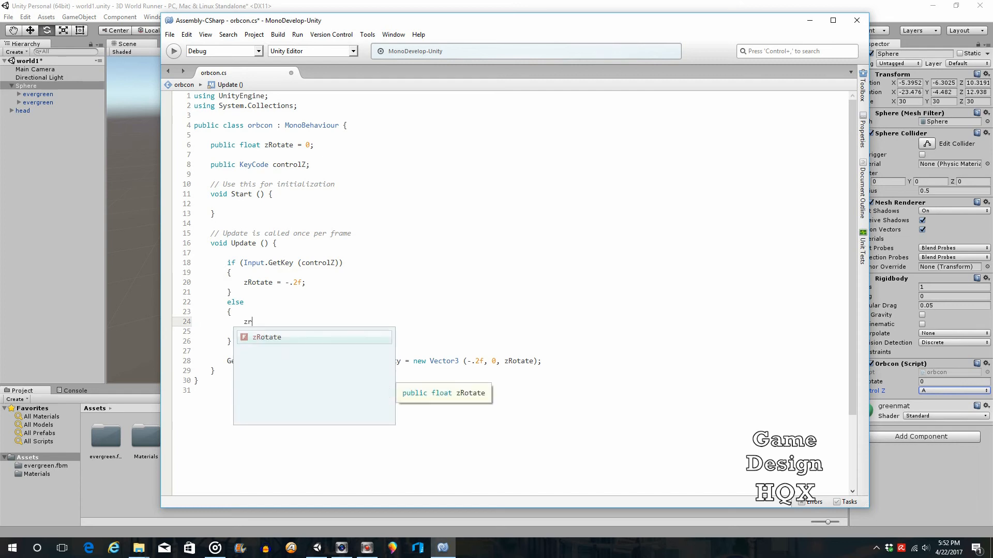
{"action": "type", "text": "= "}
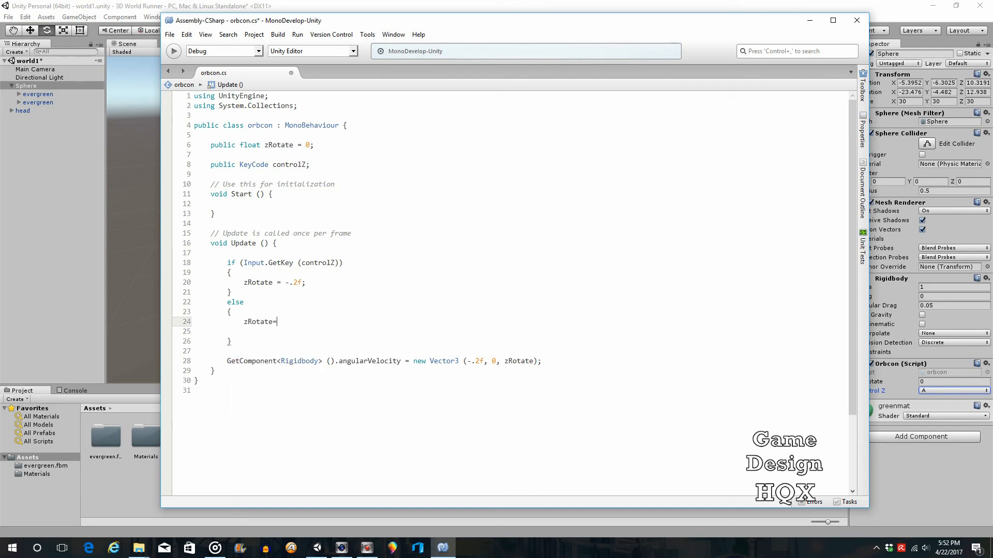
{"action": "type", "text": "0;"}
{"action": "left_click", "coordinate": [170, 34]}
{"action": "left_click", "coordinate": [182, 76]}
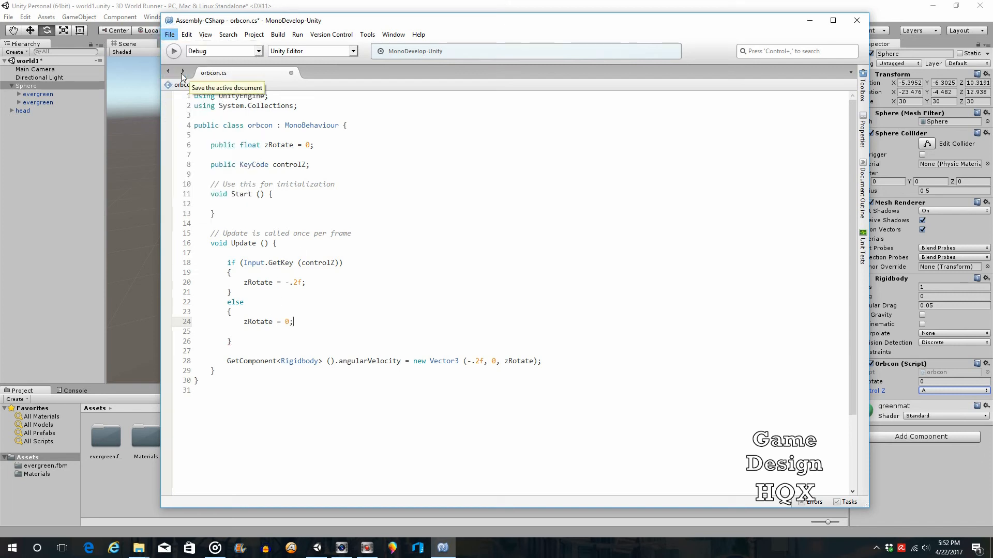
- Switch to Unity and run the scene to test the key-controlled Z rotation, stopping play when finished
{"action": "left_click", "coordinate": [308, 7]}
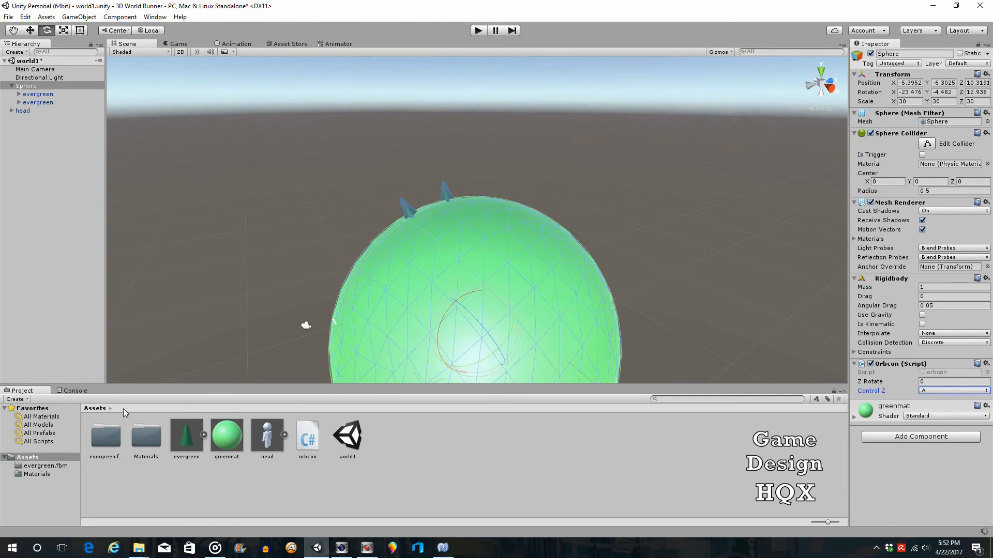
{"action": "left_click", "coordinate": [480, 30]}
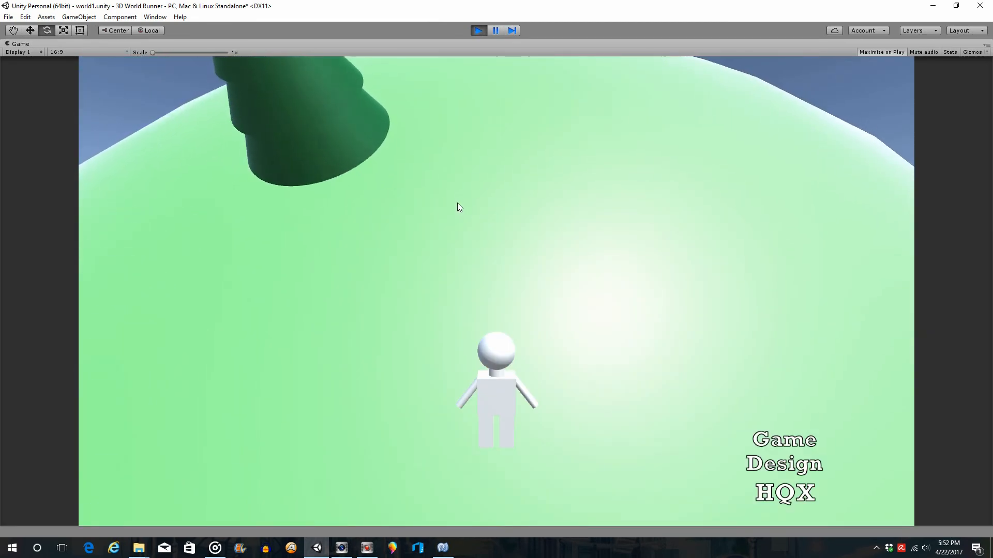
{"action": "left_click", "coordinate": [478, 31]}
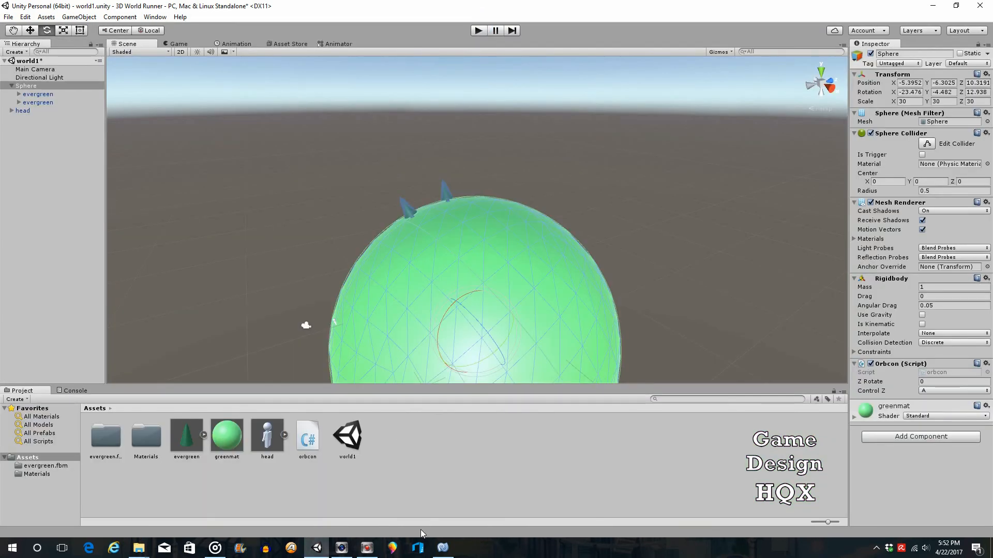
- Switch to MonoDevelop, set zRotate in the if block to -.7f and save orbcon.cs
{"action": "left_click", "coordinate": [443, 547]}
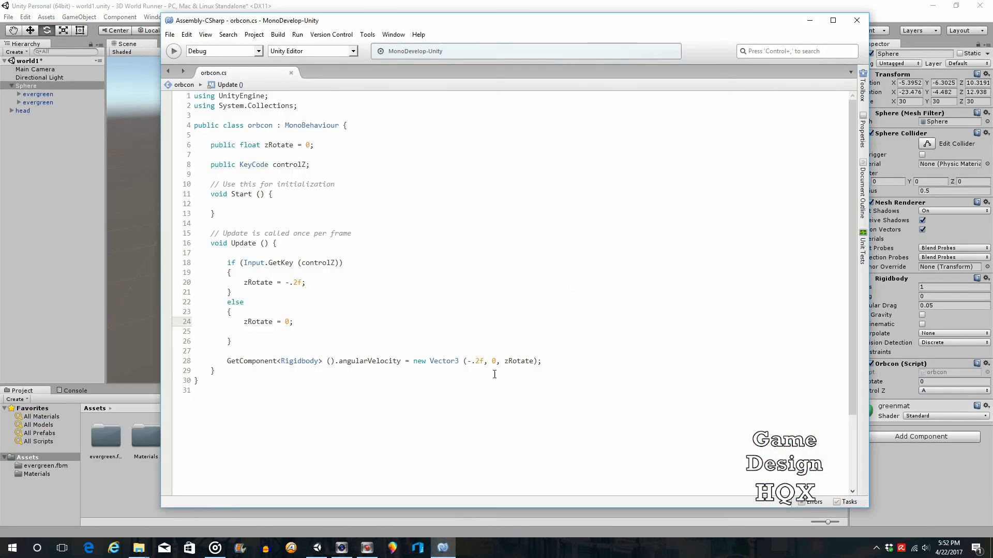
{"action": "left_click", "coordinate": [298, 282]}
{"action": "type", "text": "7"}
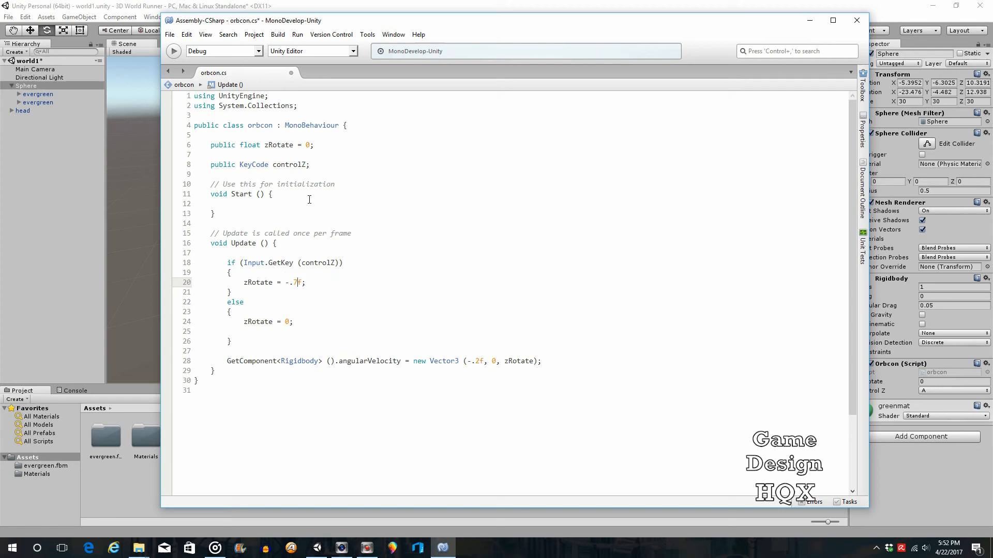
{"action": "left_click", "coordinate": [170, 34]}
{"action": "left_click", "coordinate": [178, 76]}
- Test-play the scene in Unity with the new zRotate value, and return to orbcon.cs in MonoDevelop
{"action": "left_click", "coordinate": [138, 10]}
{"action": "left_click", "coordinate": [476, 31]}
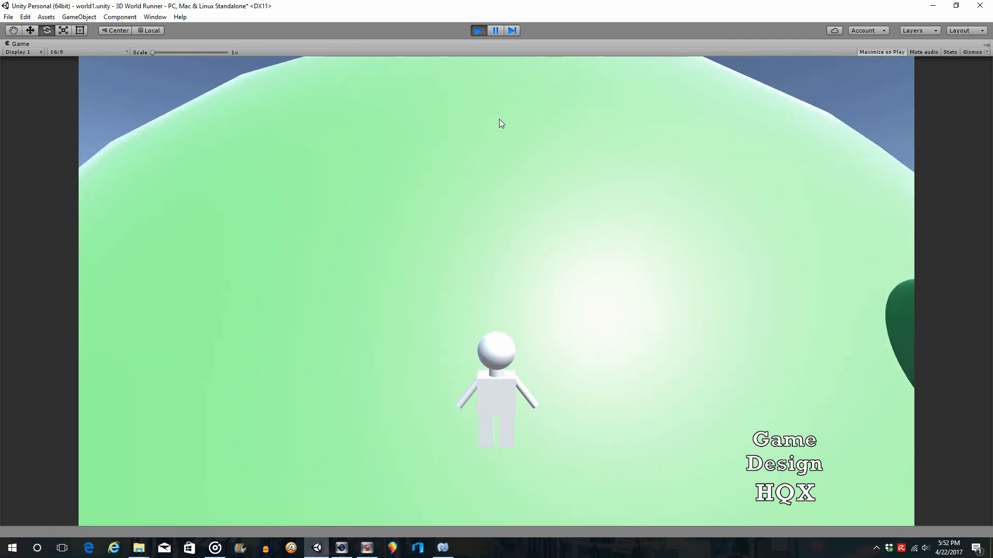
{"action": "left_click", "coordinate": [476, 31]}
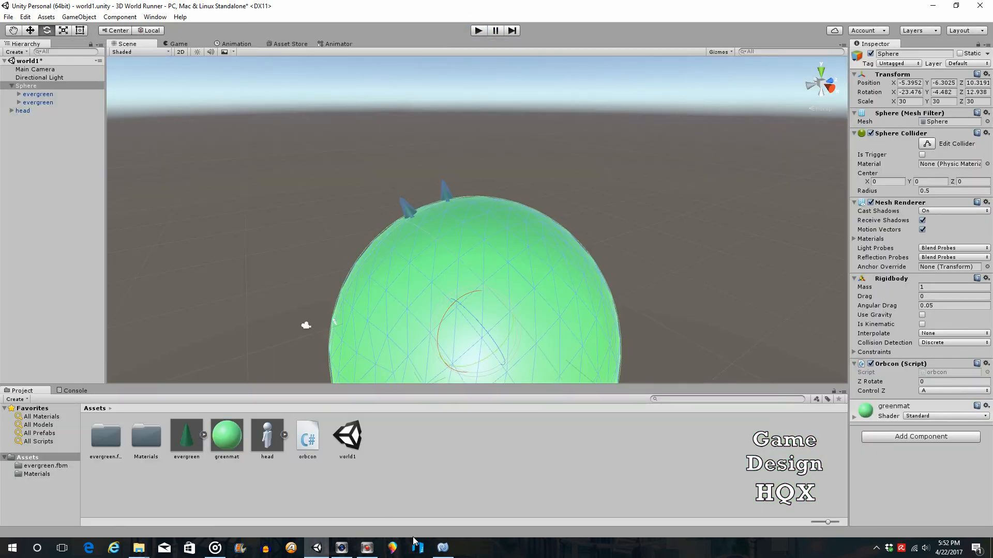
{"action": "mouse_move", "coordinate": [443, 550]}
{"action": "left_click", "coordinate": [445, 504]}
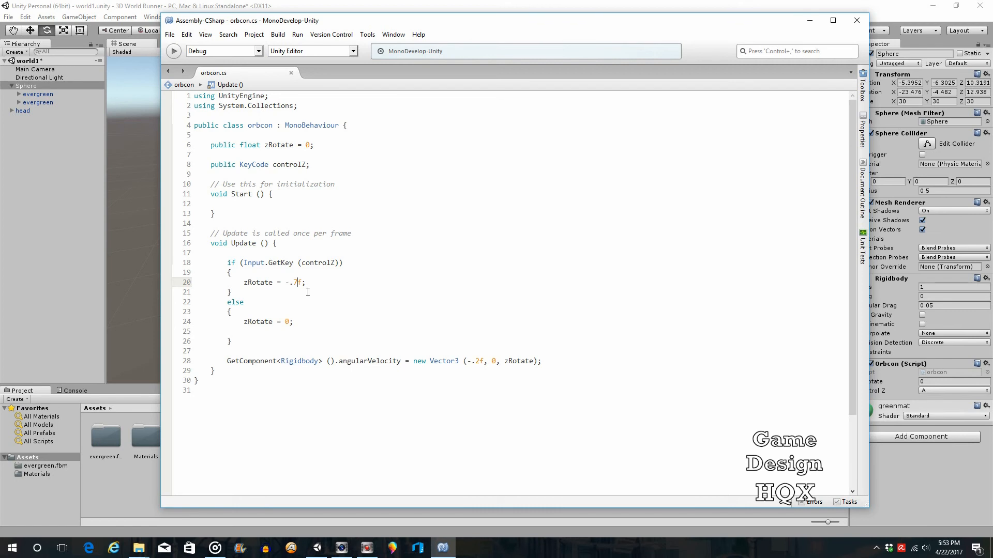
- Set zRotate in the if block of orbcon.cs to -.5f and save the script
{"action": "key", "text": "BackSpace"}
{"action": "type", "text": "5"}
{"action": "left_click", "coordinate": [169, 34]}
{"action": "left_click", "coordinate": [182, 78]}
- Switch to Unity and test-play the scene with the slower Z rotation, stopping play when finished
{"action": "key", "text": "alt+Tab"}
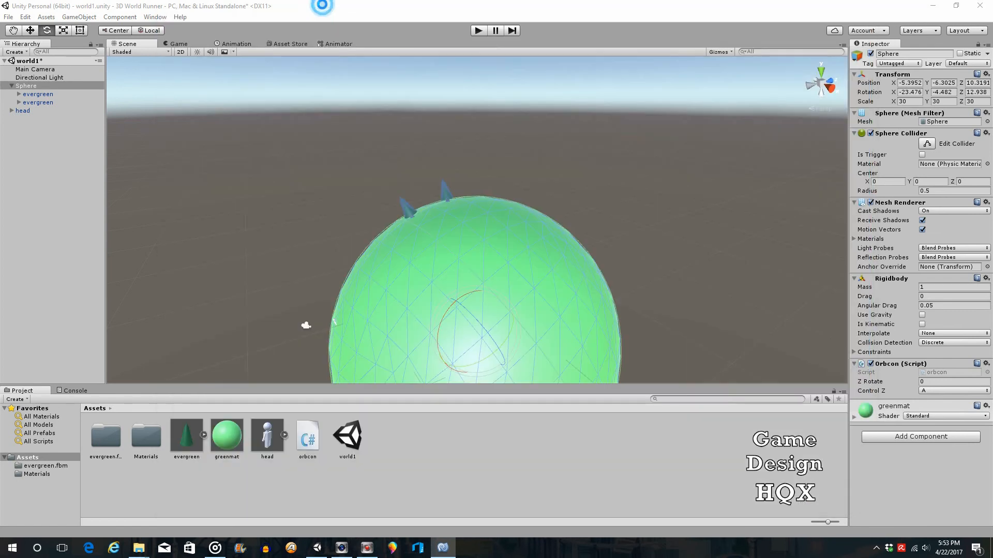
{"action": "left_click", "coordinate": [480, 32]}
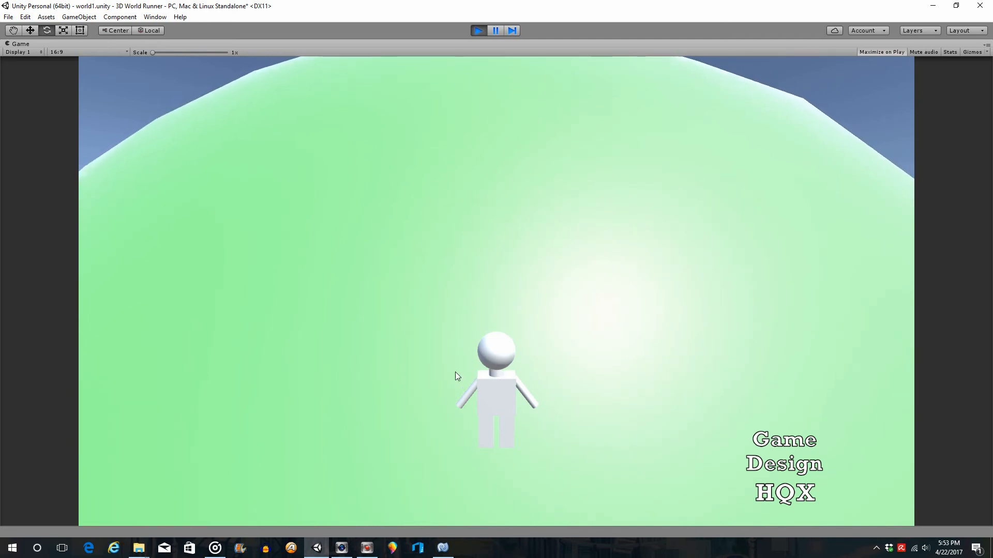
{"action": "left_click", "coordinate": [477, 30]}
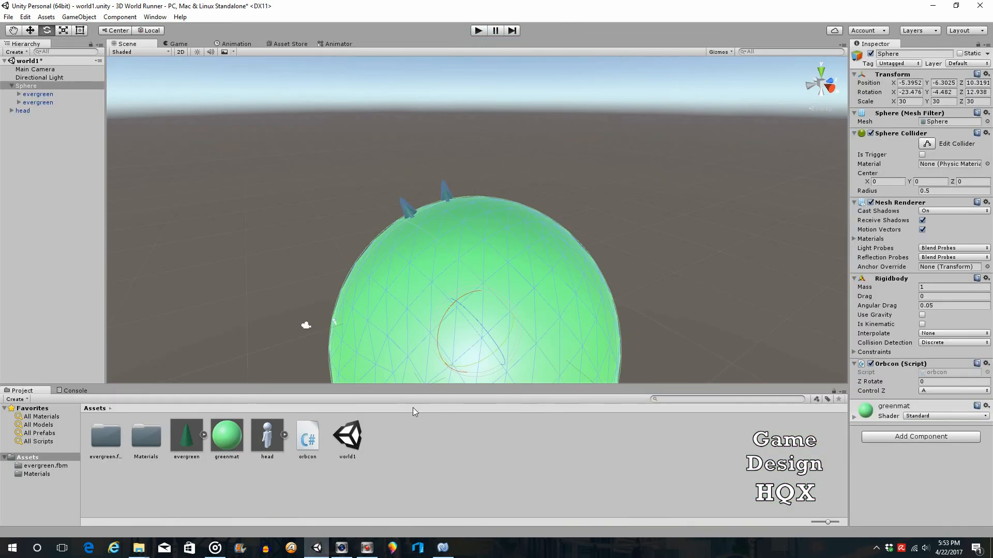
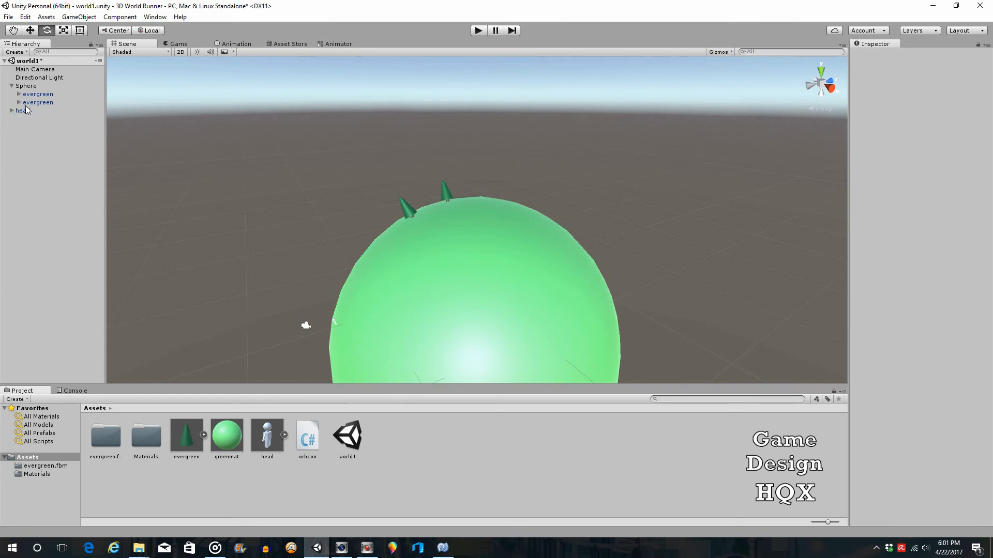
- Create a C# script named herocon in the Assets folder and attach it to the head object
{"action": "right_click", "coordinate": [407, 439]}
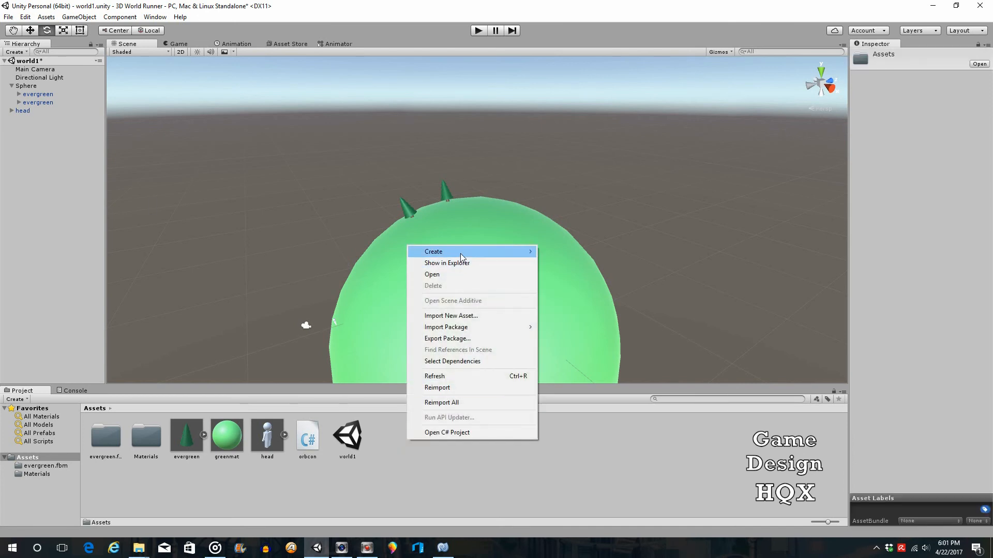
{"action": "mouse_move", "coordinate": [460, 253]}
{"action": "left_click", "coordinate": [565, 267]}
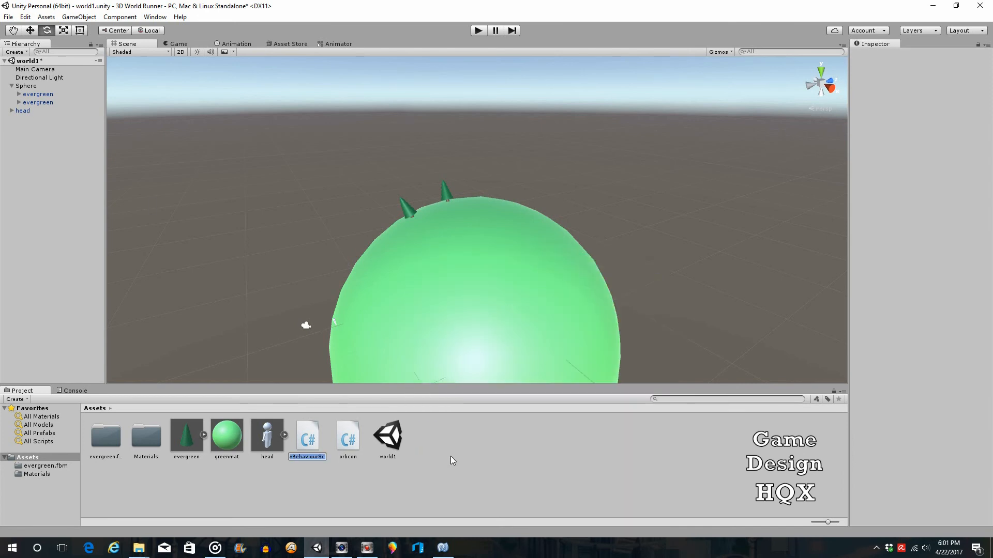
{"action": "type", "text": "herocon"}
{"action": "left_click", "coordinate": [450, 455]}
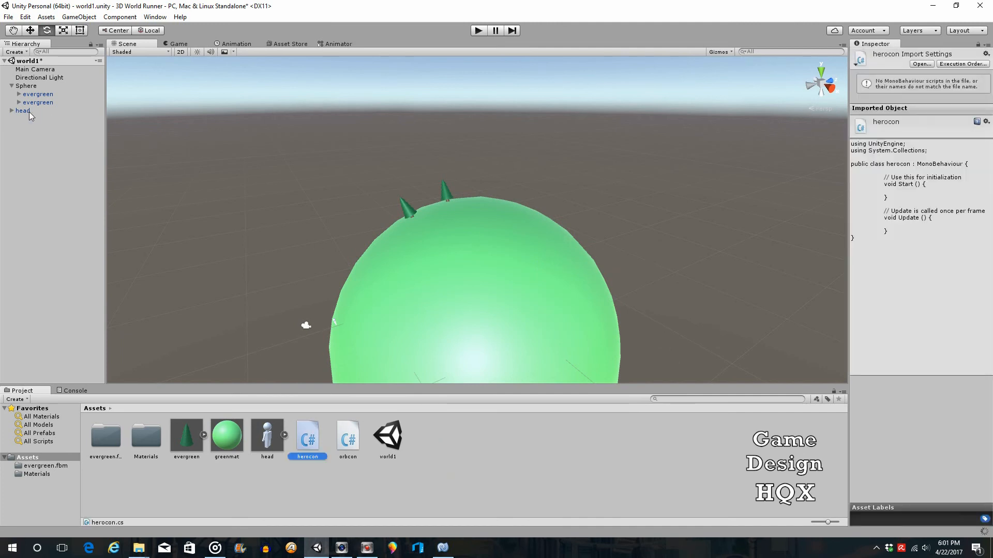
{"action": "left_click", "coordinate": [23, 110]}
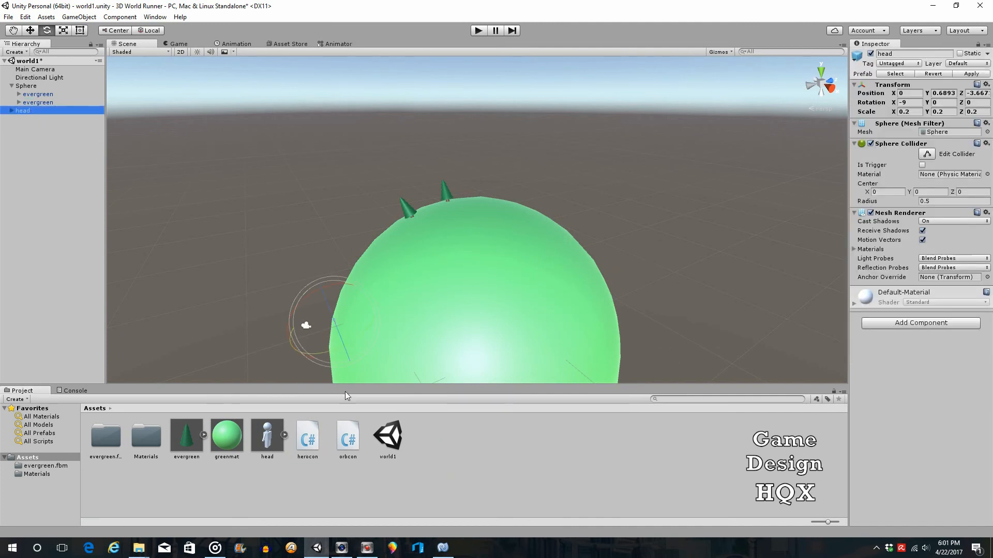
{"action": "left_click_drag", "start_coordinate": [314, 439], "coordinate": [934, 371]}
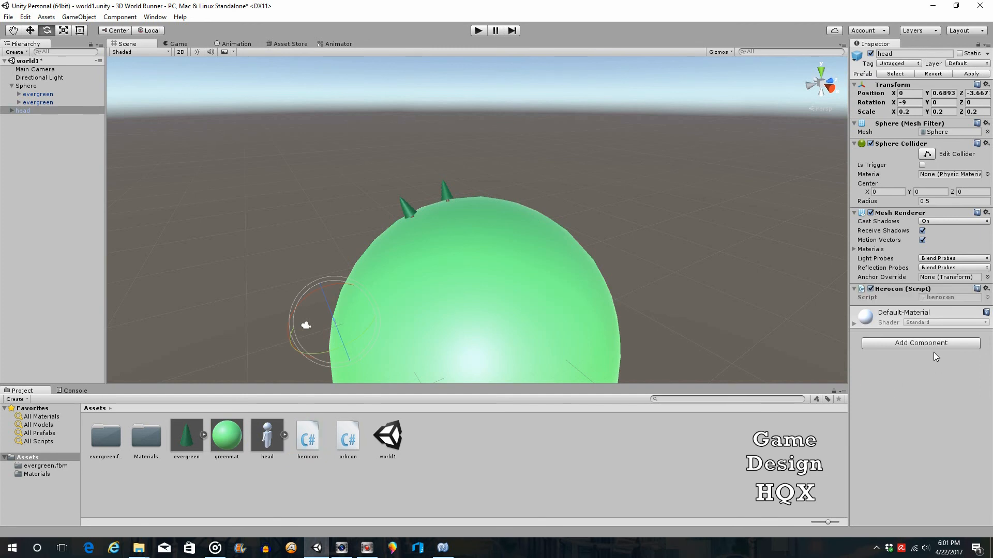
- Open herocon.cs in MonoDevelop and convert the file to Windows line endings
{"action": "left_click", "coordinate": [940, 298]}
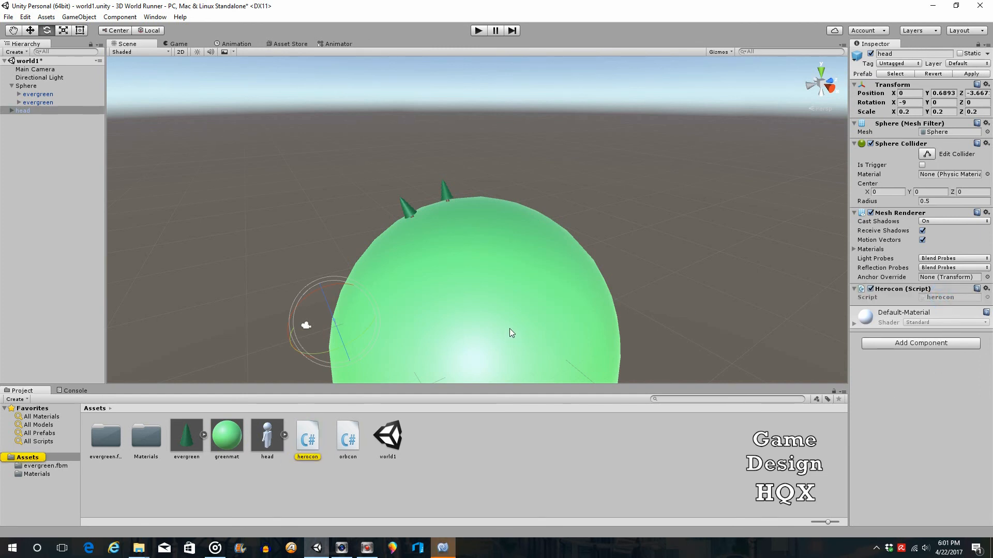
{"action": "left_click", "coordinate": [448, 549]}
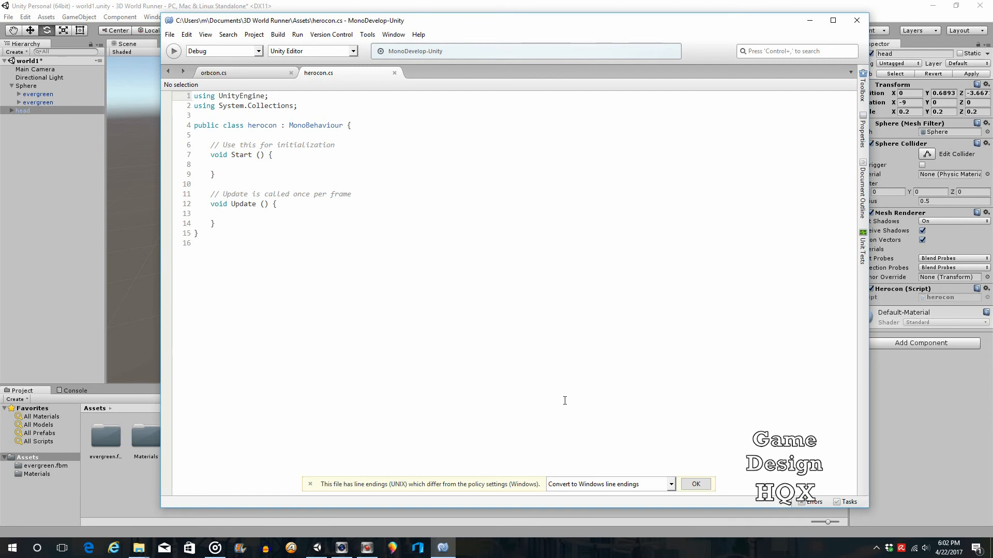
{"action": "left_click", "coordinate": [694, 485]}
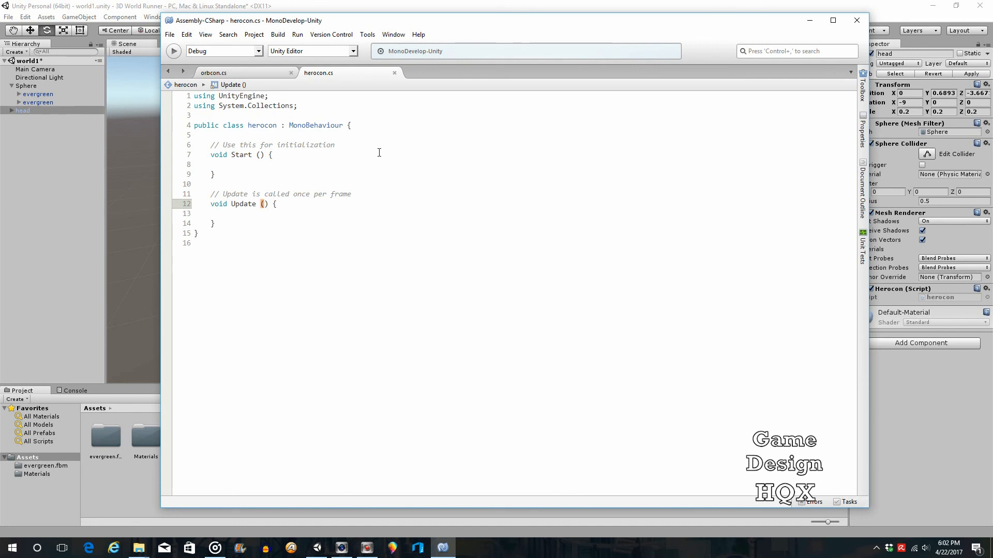
- Declare public KeyCode rotateHero; at the top of the herocon class and save the script
{"action": "scroll", "coordinate": [379, 153], "scroll_direction": "up", "scroll_amount": 1, "text": "ctrl"}
{"action": "left_click", "coordinate": [220, 137]}
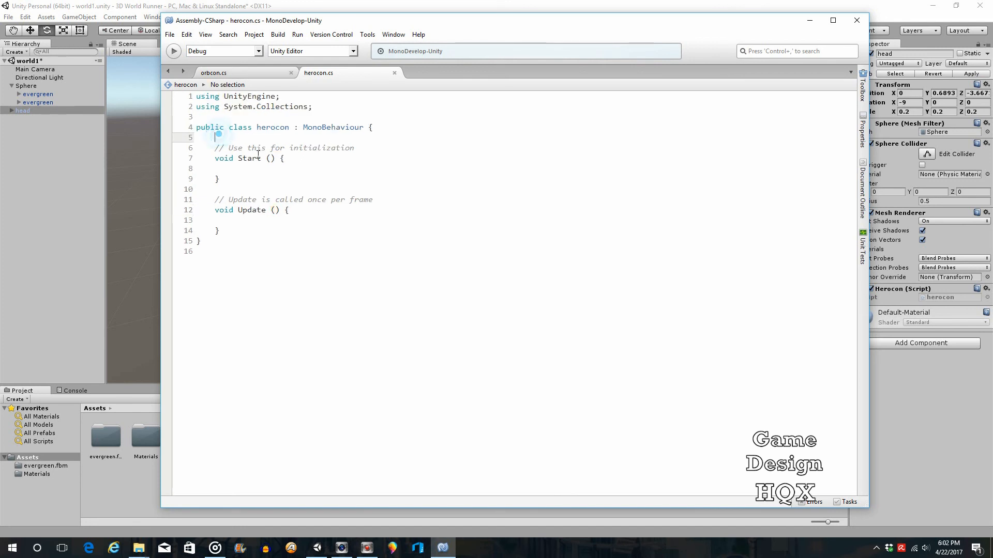
{"action": "key", "text": "Return"}
{"action": "key", "text": "Return"}
{"action": "key", "text": "Up"}
{"action": "type", "text": "p"}
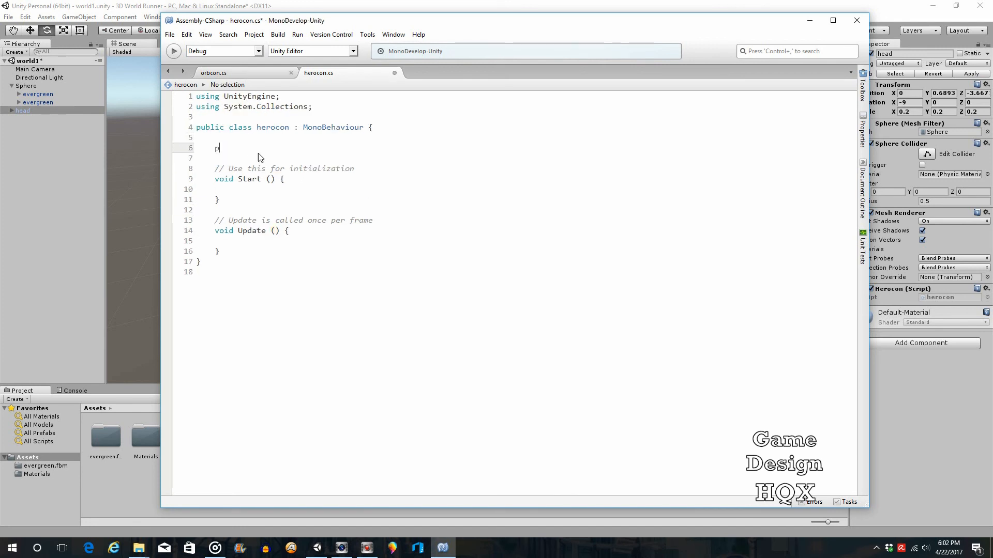
{"action": "type", "text": "ublic keyc"}
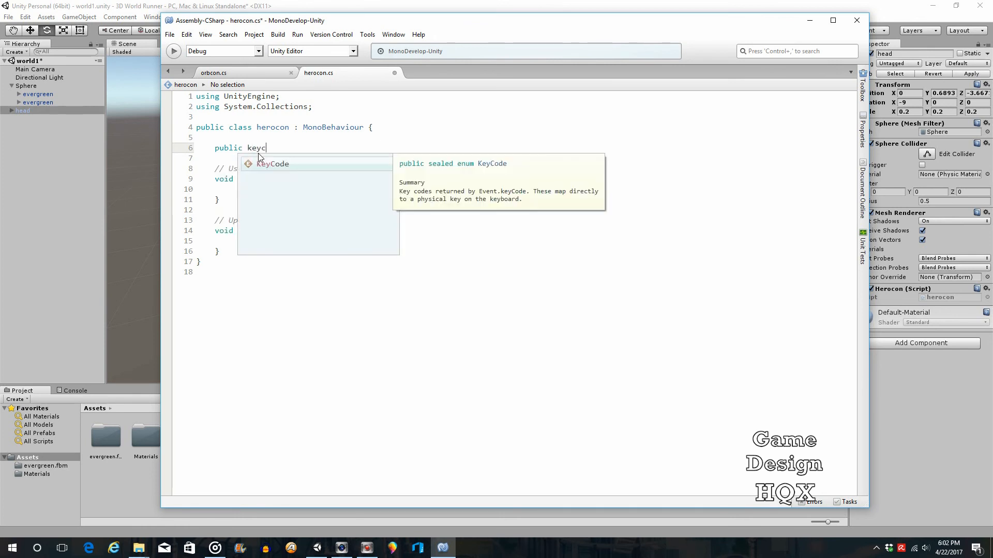
{"action": "key", "text": "Return"}
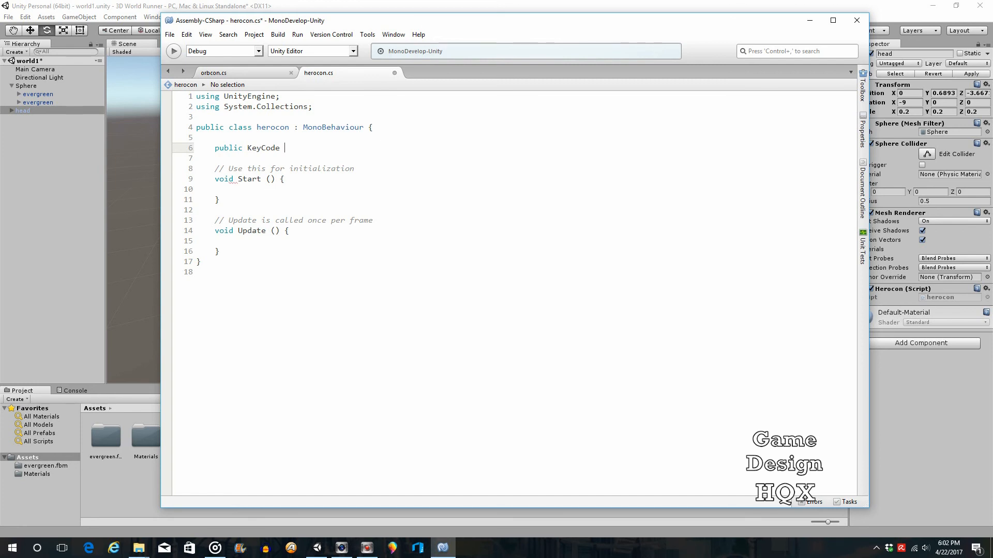
{"action": "type", "text": "rotateHero;"}
{"action": "left_click", "coordinate": [169, 35]}
{"action": "left_click", "coordinate": [178, 74]}
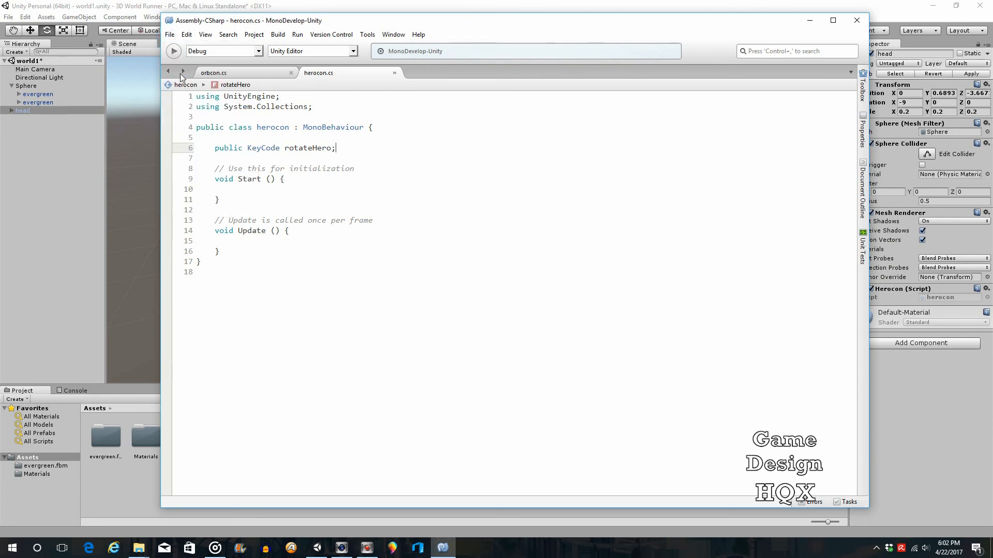
- Switch to Unity and set Rotate Hero to A in the head object's Herocon script component
{"action": "left_click", "coordinate": [156, 2]}
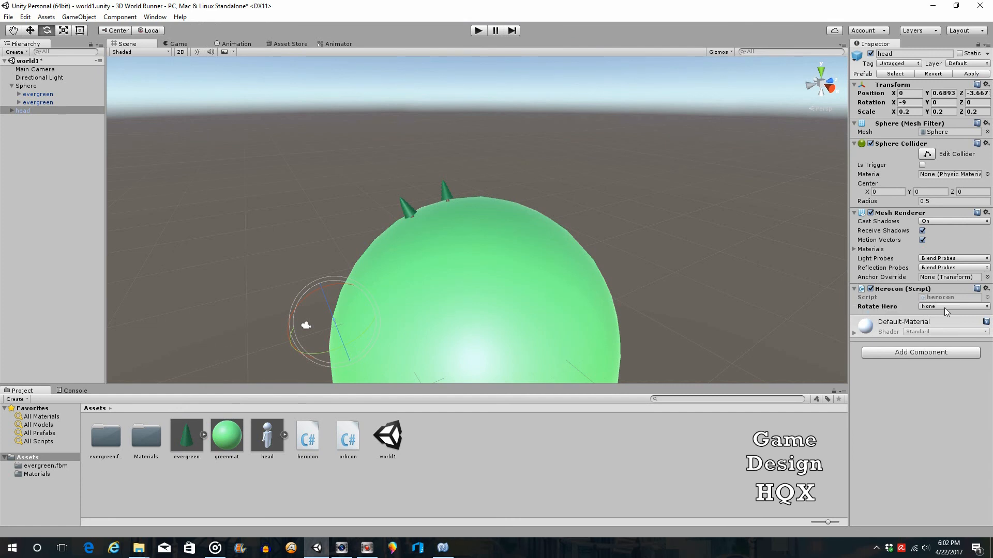
{"action": "left_click", "coordinate": [944, 308]}
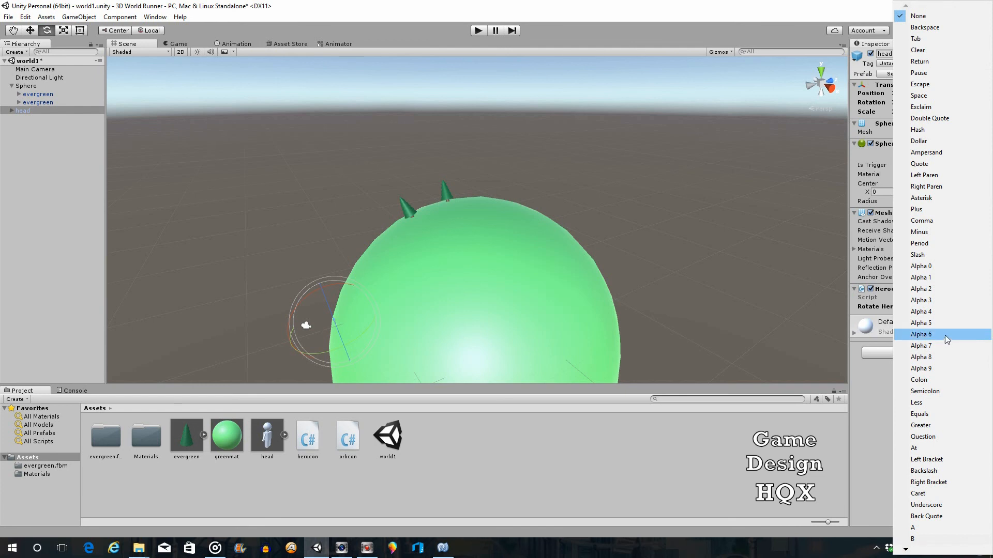
{"action": "left_click", "coordinate": [921, 528]}
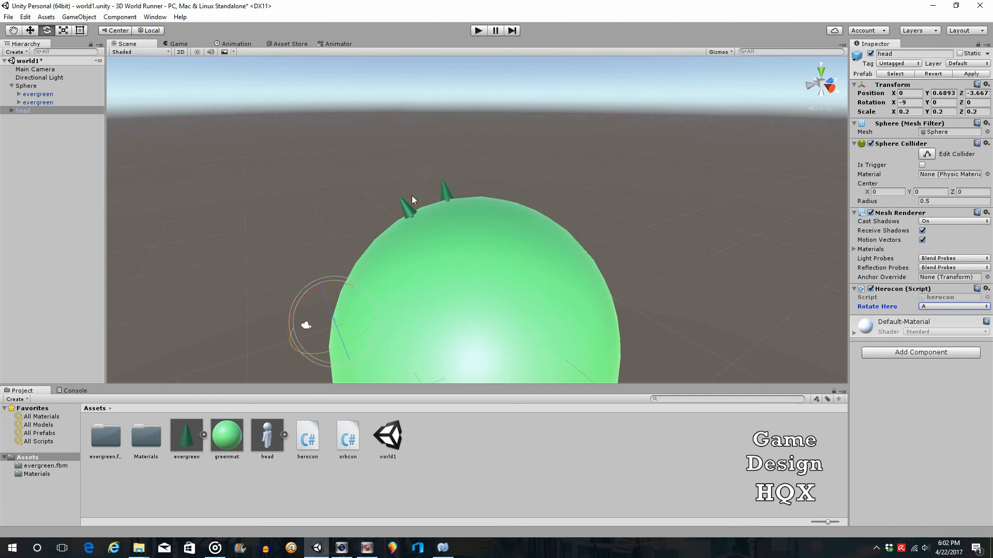
- Return to herocon.cs in MonoDevelop and insert blank lines inside the Update method for new code
{"action": "left_click", "coordinate": [441, 548]}
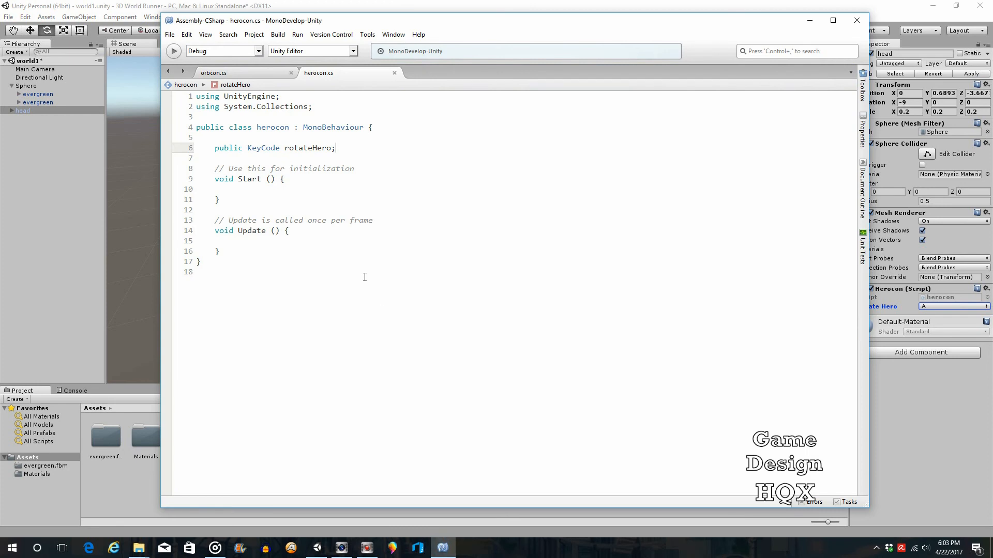
{"action": "left_click", "coordinate": [239, 190]}
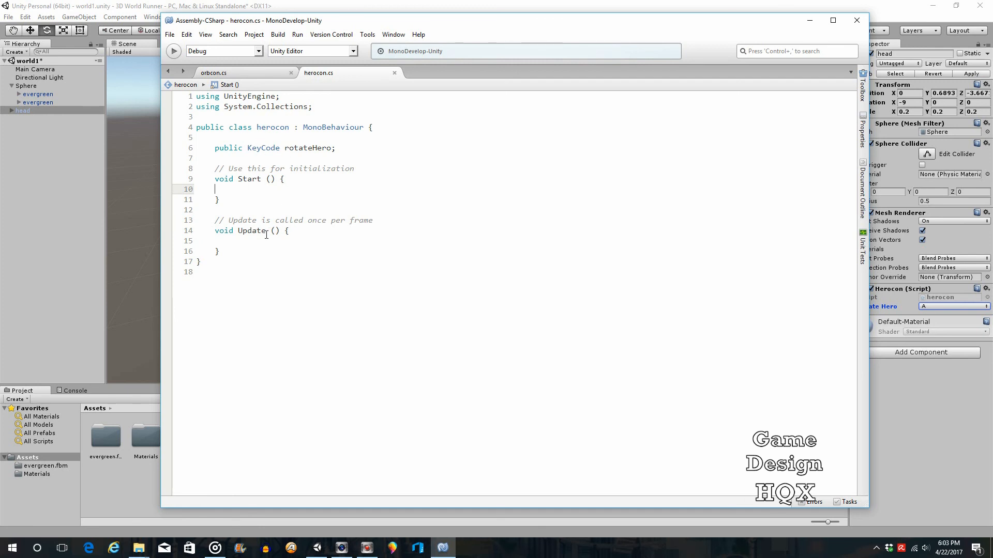
{"action": "left_click", "coordinate": [235, 242]}
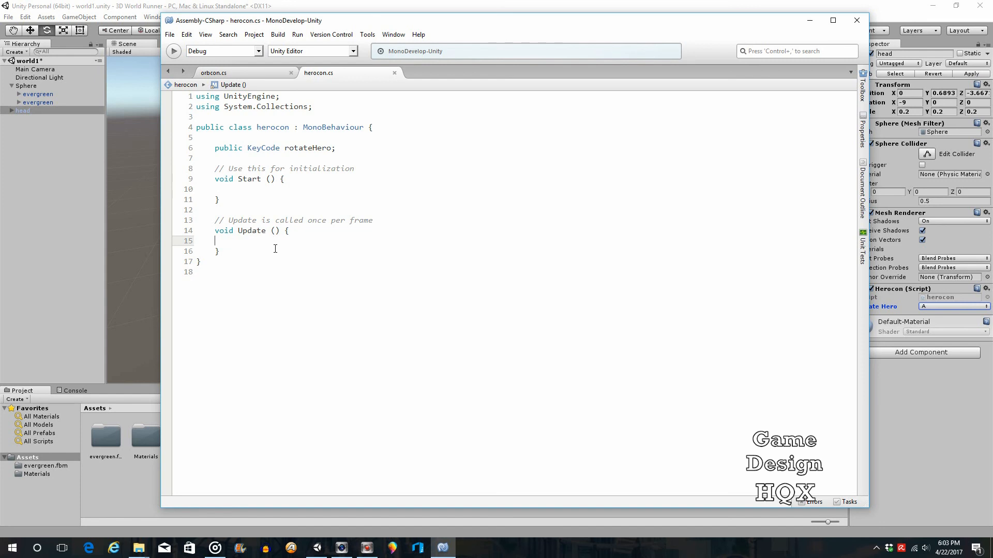
{"action": "key", "text": "Return"}
{"action": "key", "text": "Return"}
{"action": "key", "text": "Up"}
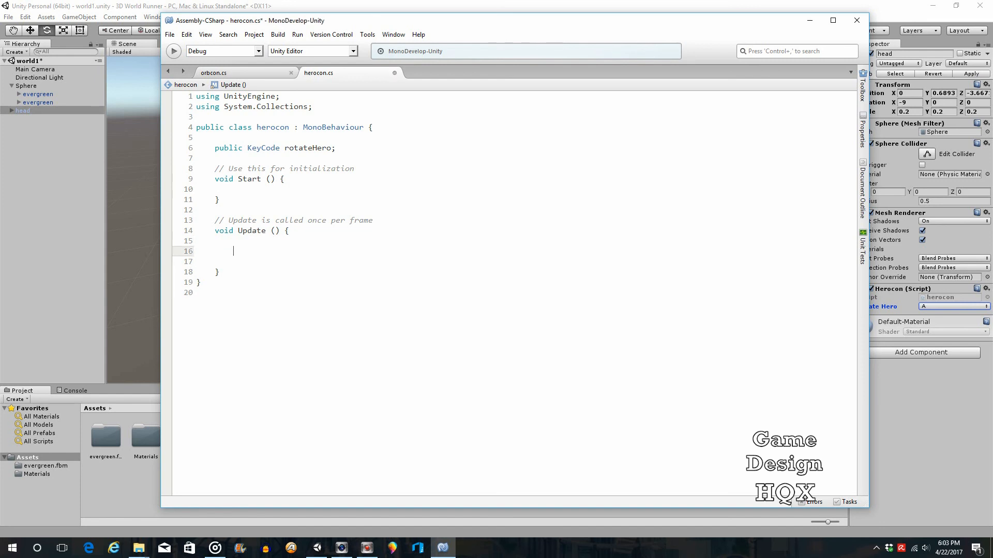
- Write the condition if (Input.GetKey(rotateHero)) inside the Update method
{"action": "type", "text": "if (i"}
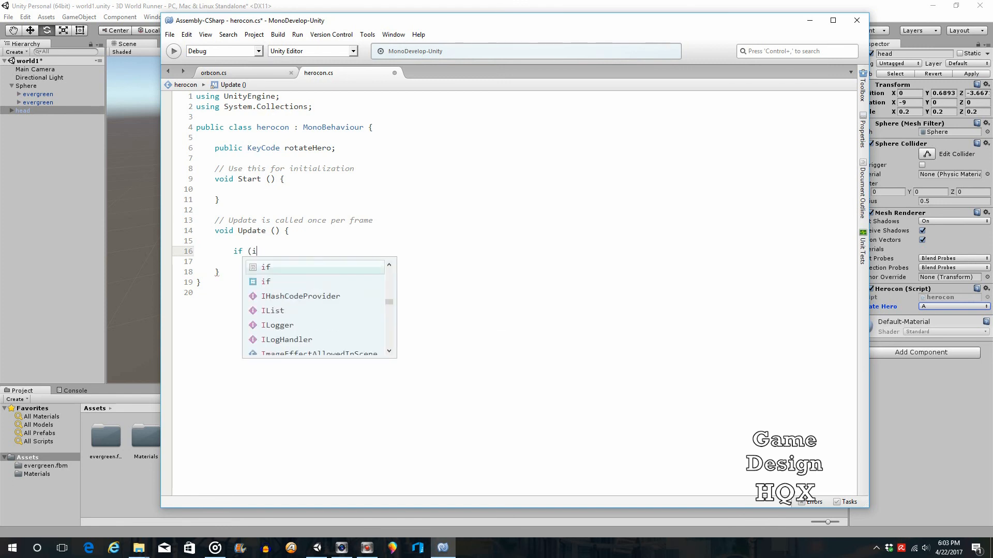
{"action": "type", "text": "n"}
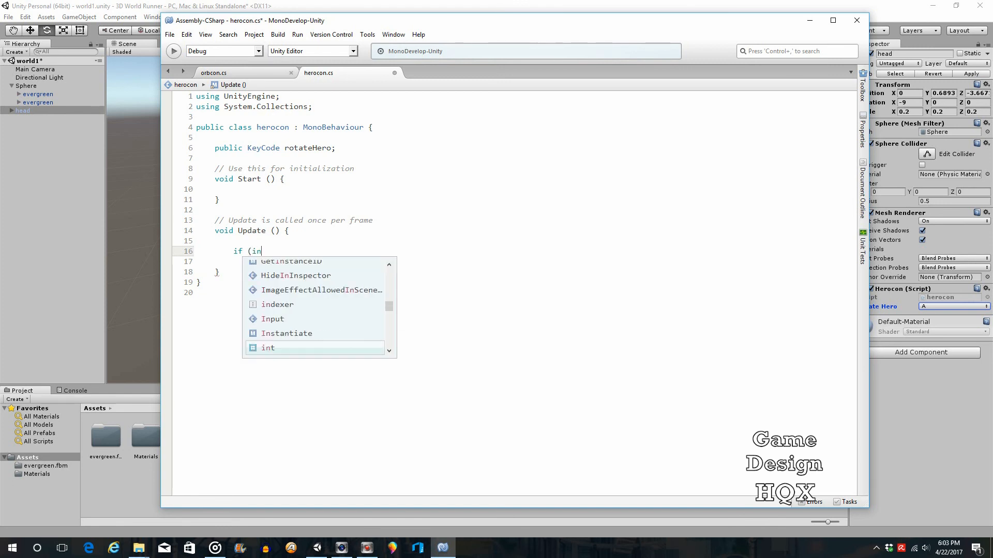
{"action": "key", "text": "BackSpace"}
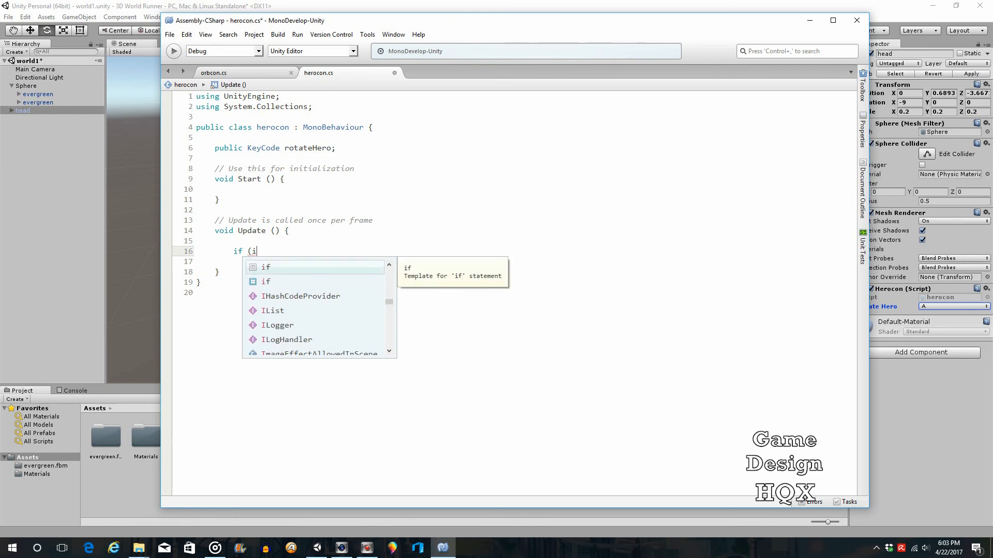
{"action": "type", "text": "nput"}
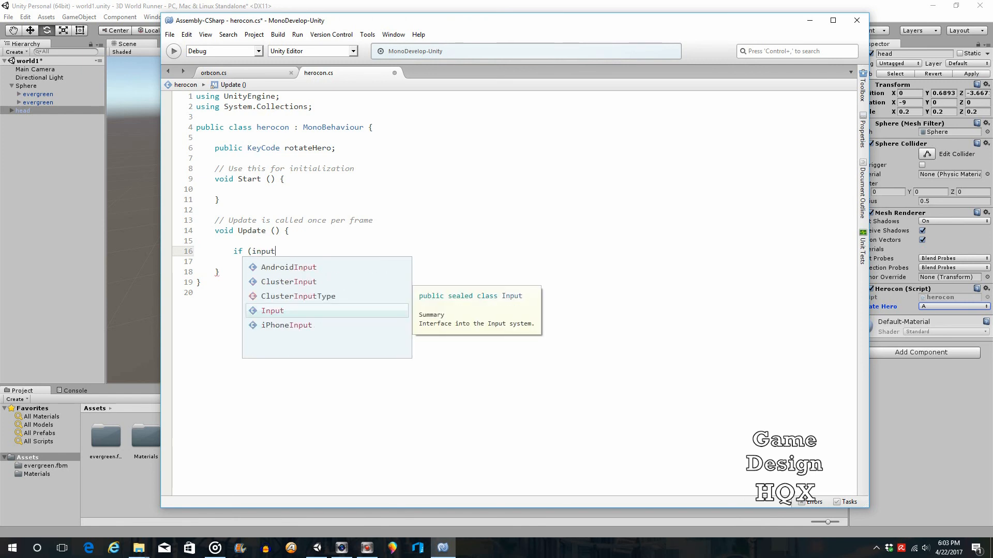
{"action": "key", "text": "Escape"}
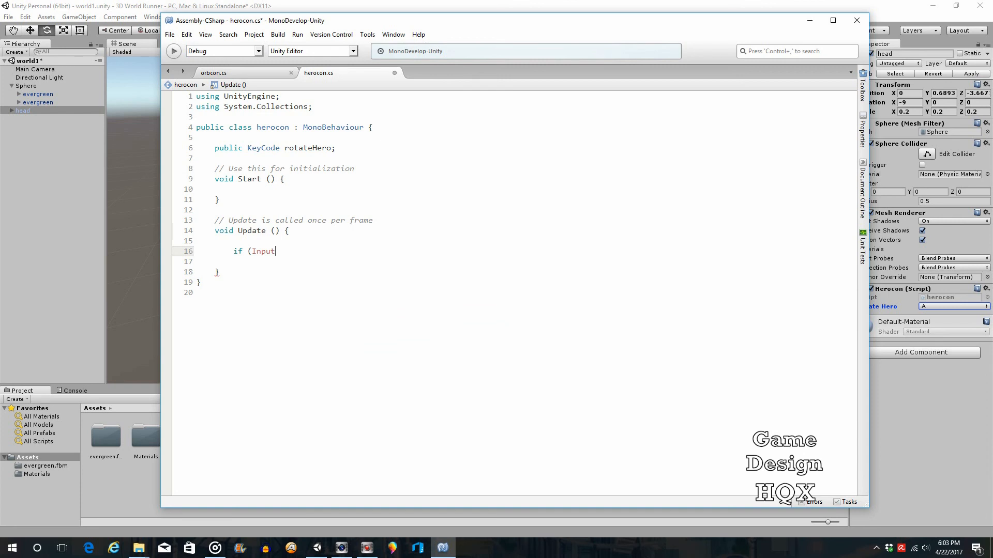
{"action": "type", "text": ".get"}
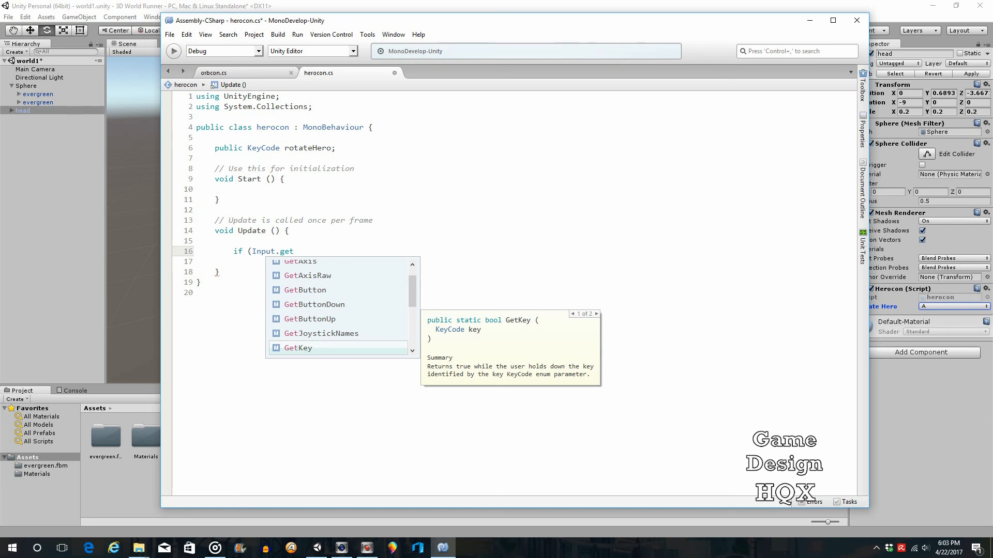
{"action": "key", "text": "Return"}
{"action": "type", "text": "("}
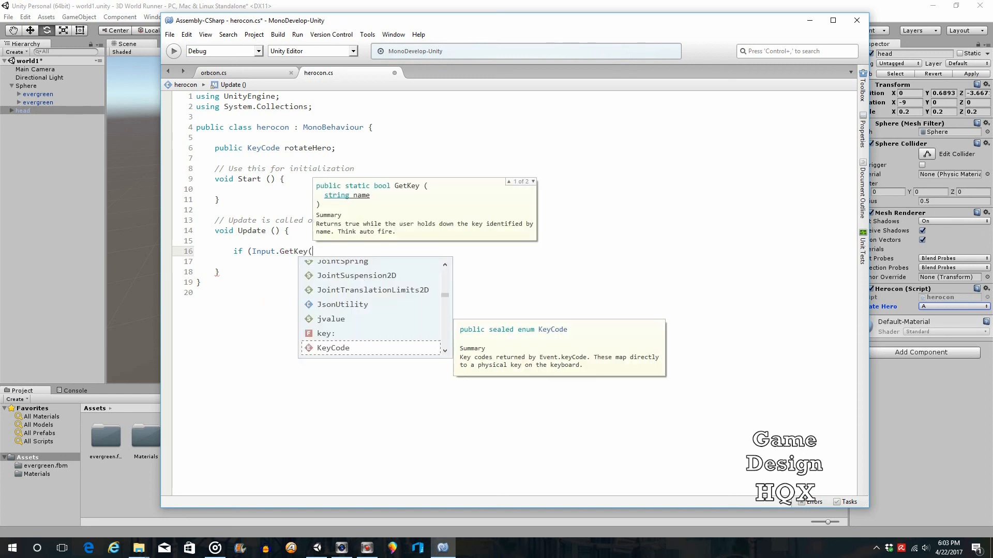
{"action": "type", "text": "ro"}
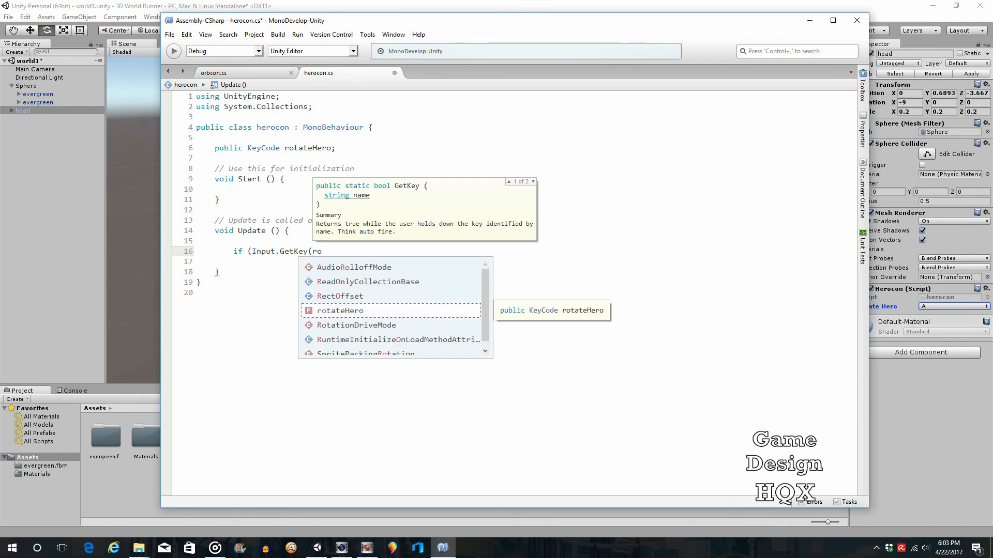
{"action": "key", "text": "Return"}
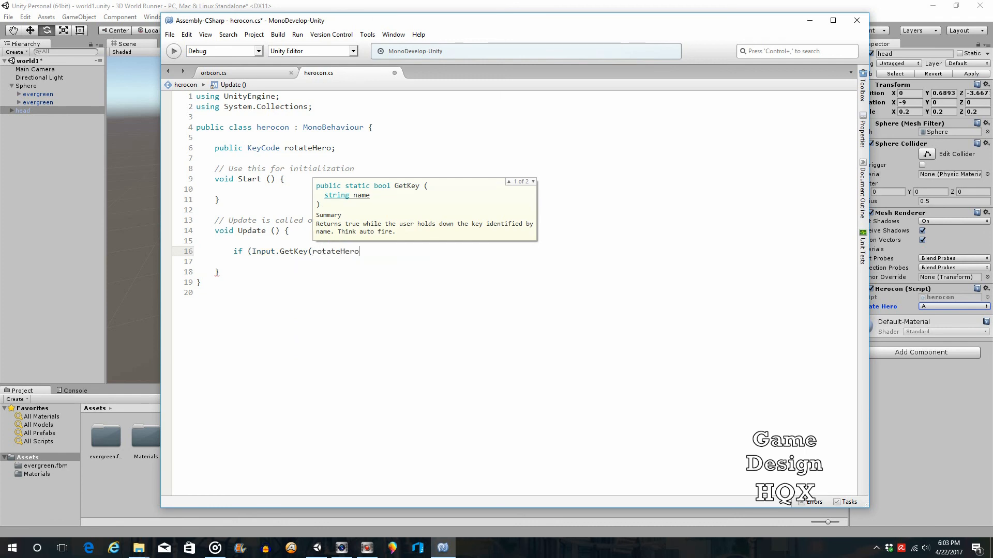
{"action": "type", "text": "))"}
{"action": "key", "text": "Return"}
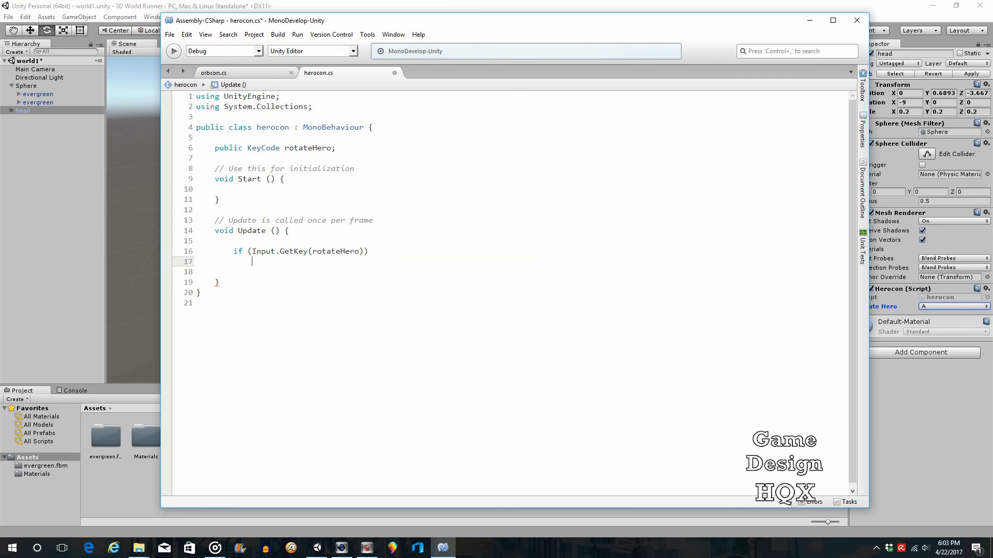
- Add opening and closing braces with empty lines between them as the body of the rotateHero condition
{"action": "type", "text": "{"}
{"action": "key", "text": "Return"}
{"action": "key", "text": "Return"}
{"action": "key", "text": "Return"}
{"action": "type", "text": "}"}
{"action": "key", "text": "Up"}
{"action": "key", "text": "Up"}
{"action": "key", "text": "Up"}
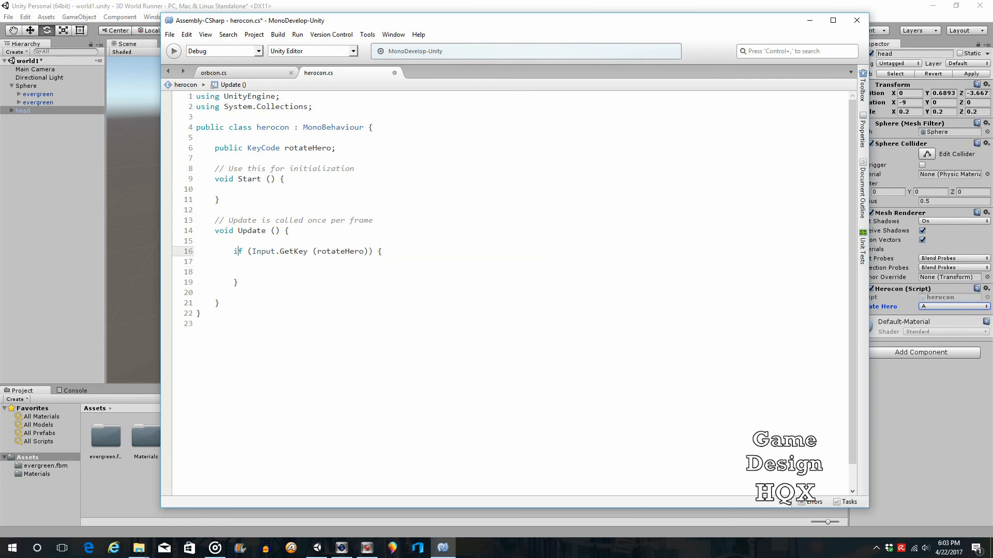
- Put the rotateHero condition's opening brace on its own line and add a blank line inside its body
{"action": "key", "text": "End"}
{"action": "key", "text": "Left"}
{"action": "key", "text": "Return"}
{"action": "key", "text": "Return"}
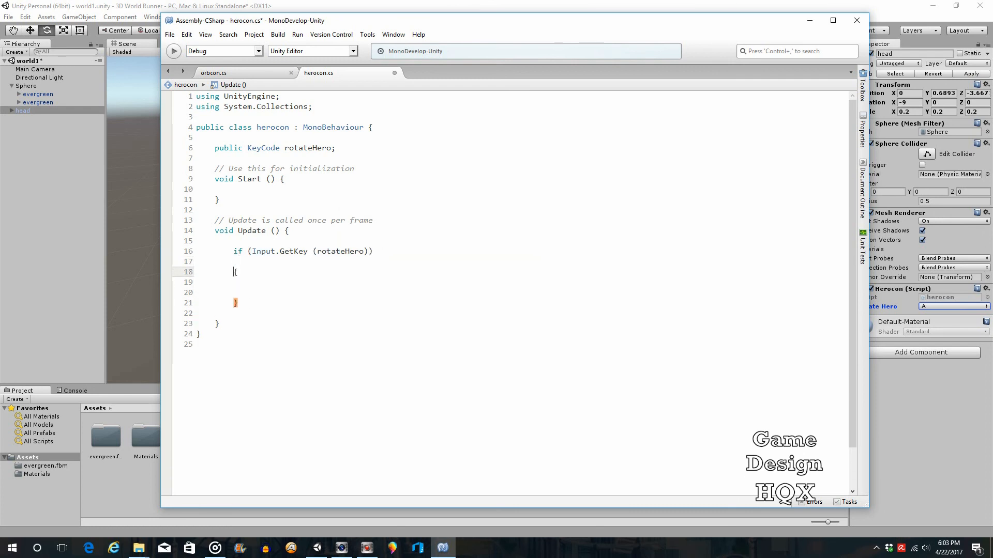
{"action": "key", "text": "BackSpace"}
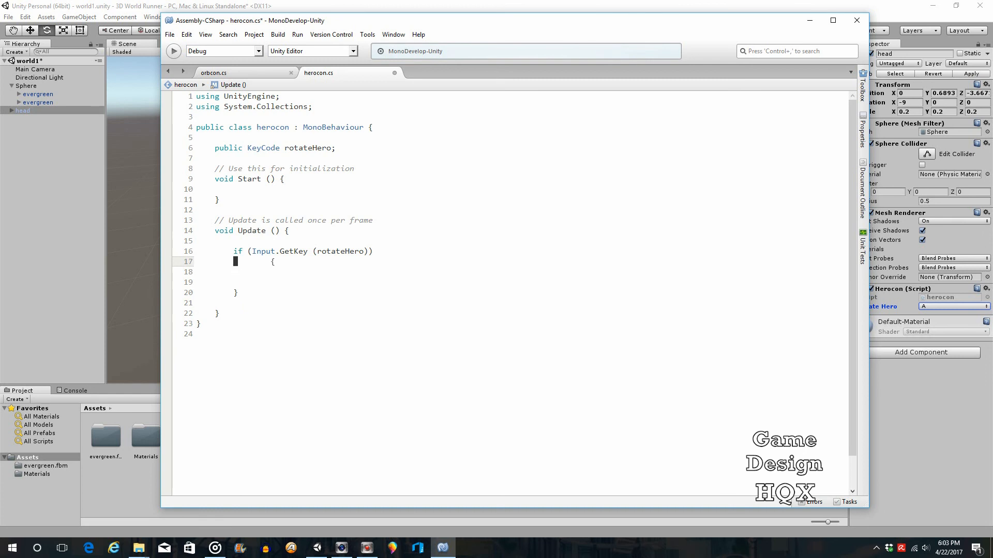
{"action": "key", "text": "Delete"}
{"action": "key", "text": "Delete"}
{"action": "key", "text": "Down"}
{"action": "key", "text": "Down"}
{"action": "key", "text": "Up"}
{"action": "key", "text": "Return"}
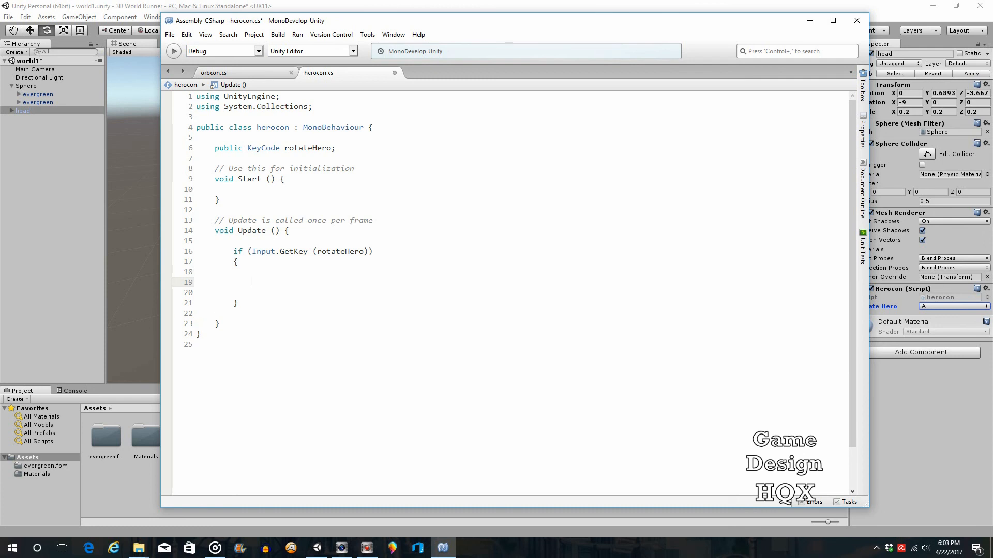
- Write transform.eulerAngles = new Vector3 (-45, 0, 0); inside the rotateHero condition and save herocon.cs
{"action": "type", "text": "trans"}
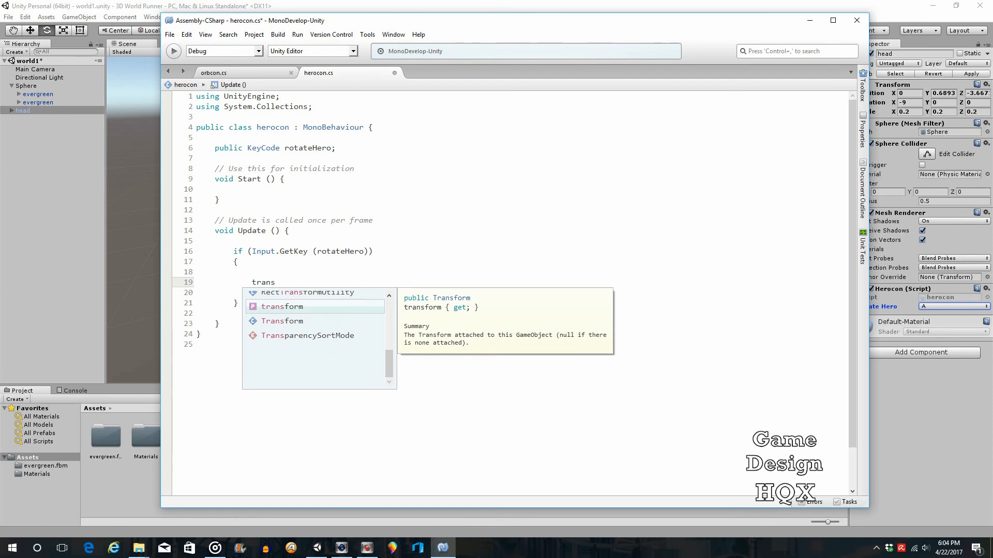
{"action": "key", "text": "Return"}
{"action": "type", "text": ".eulerAngles;"}
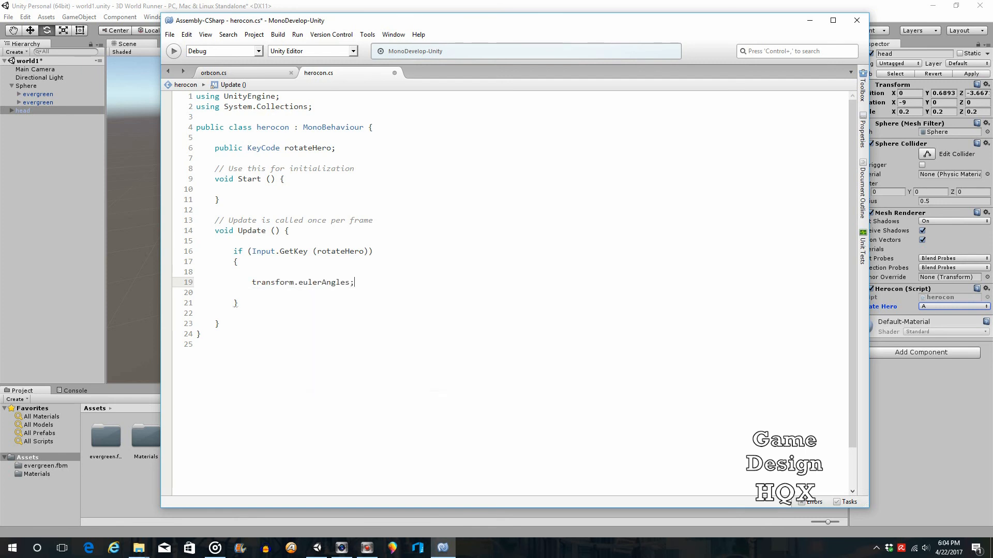
{"action": "key", "text": "BackSpace"}
{"action": "type", "text": "= new ve"}
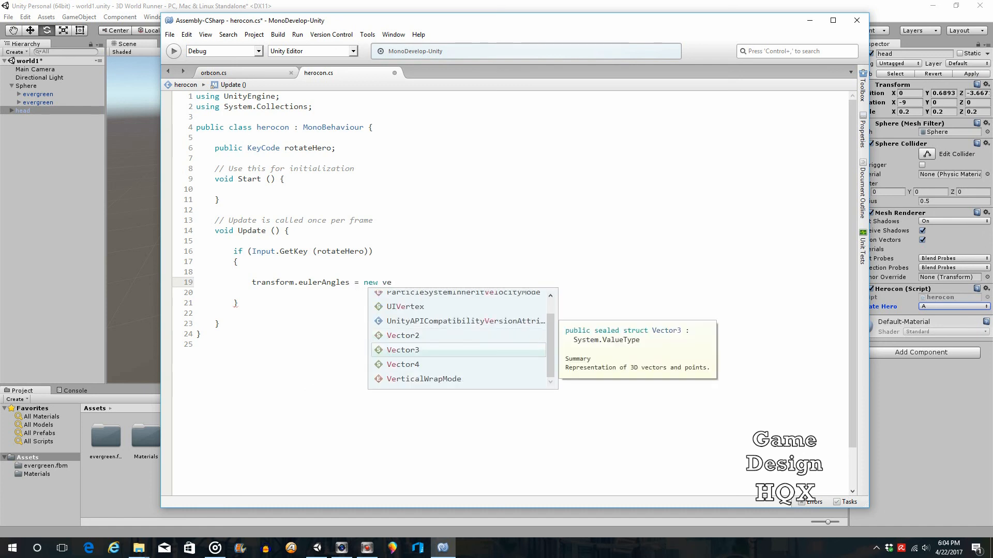
{"action": "key", "text": "Return"}
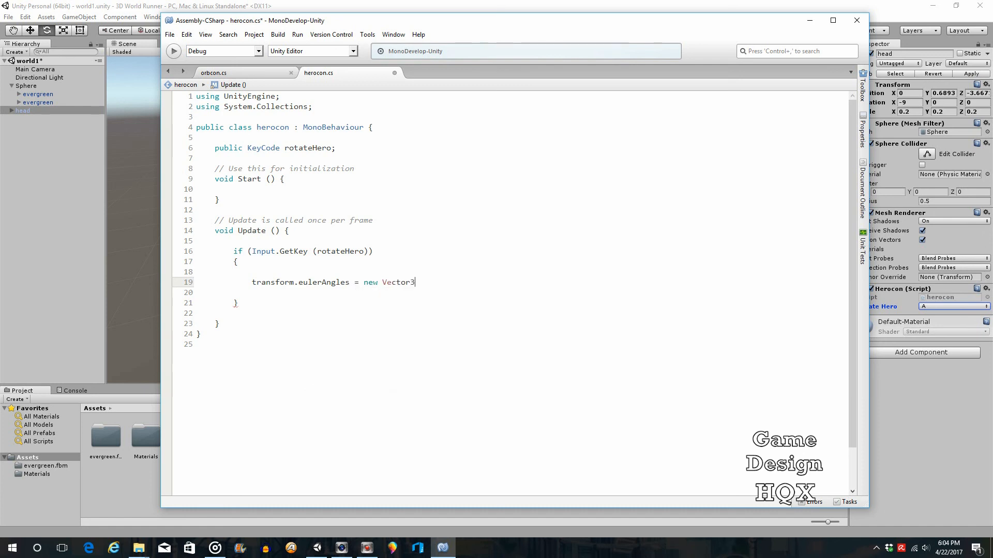
{"action": "type", "text": "("}
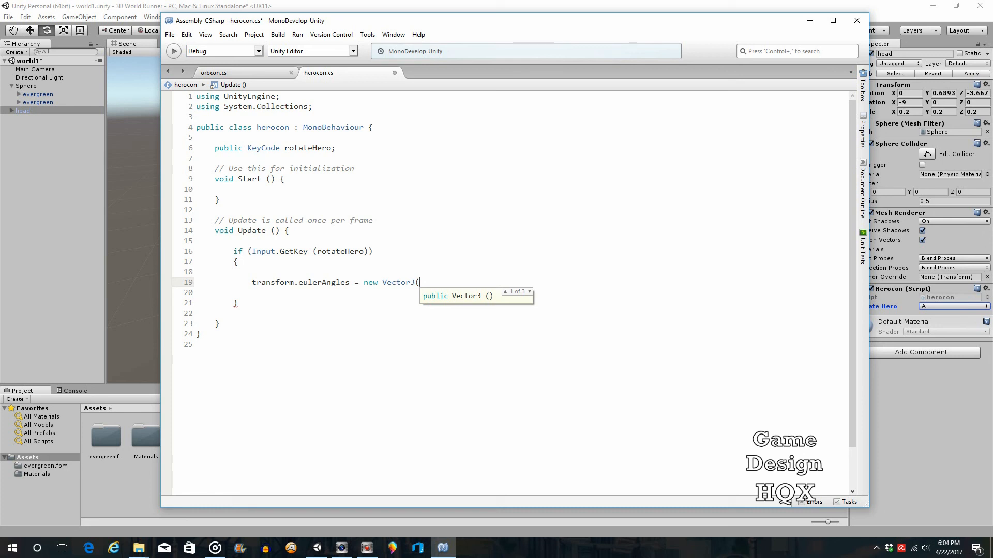
{"action": "type", "text": "-45"}
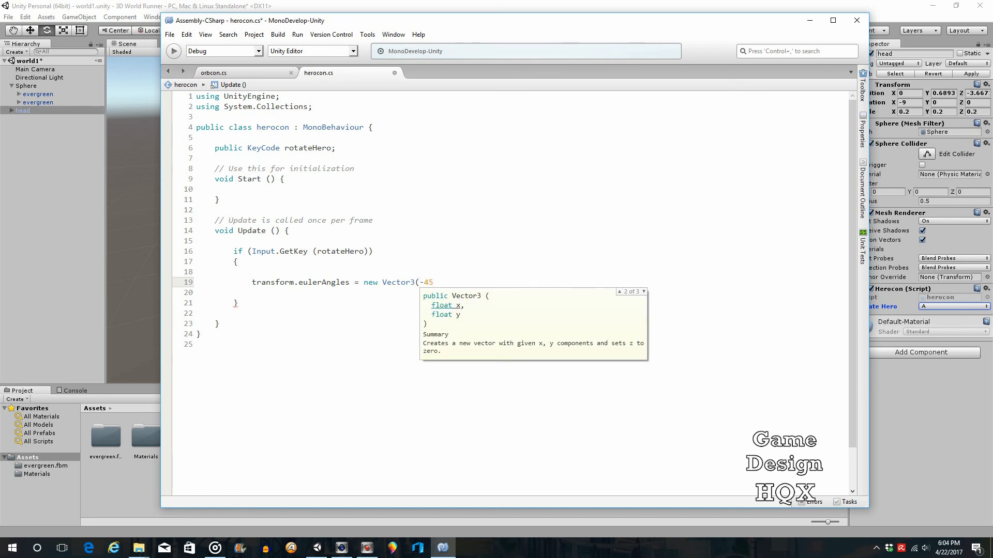
{"action": "type", "text": ",0,"}
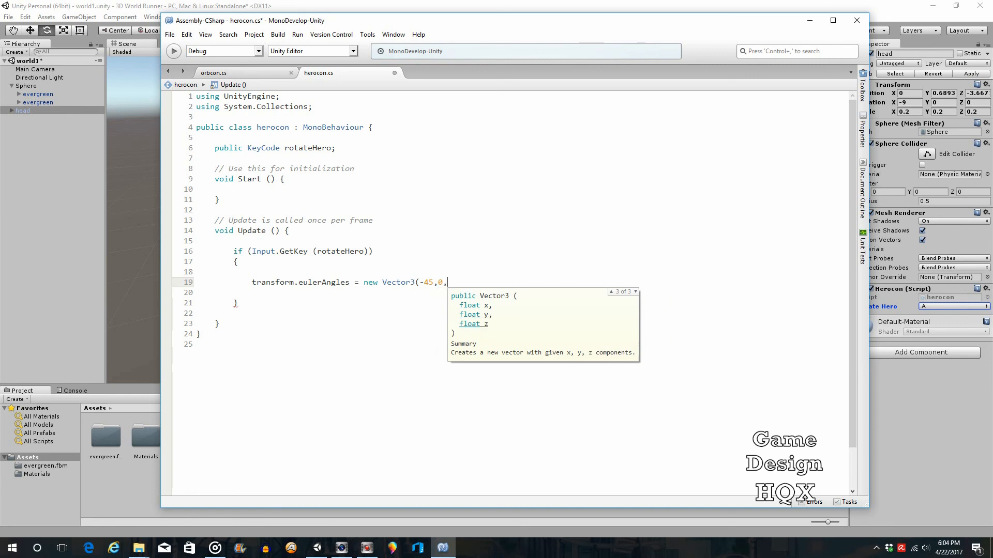
{"action": "type", "text": " 0, 0);"}
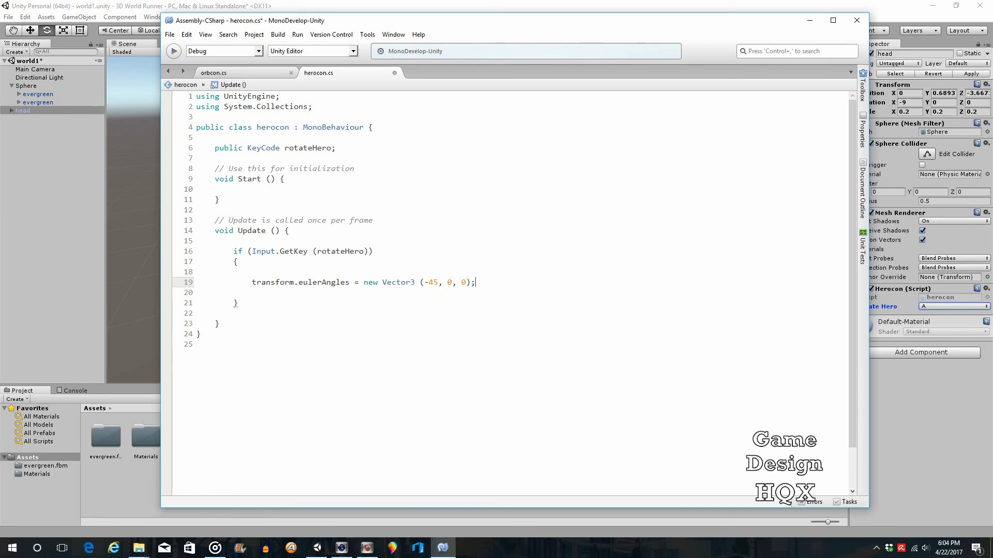
{"action": "left_click", "coordinate": [170, 34]}
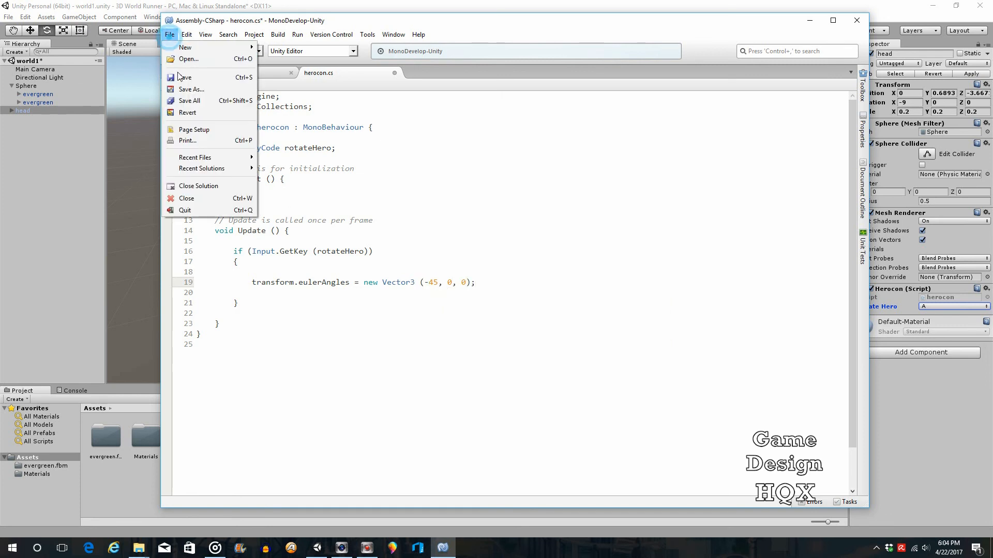
{"action": "left_click", "coordinate": [181, 77]}
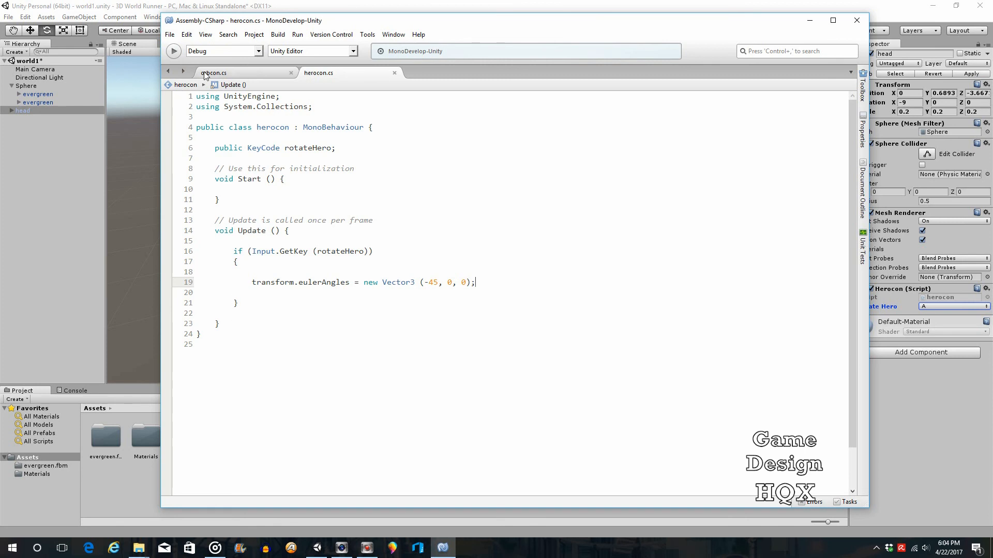
- Switch to Unity, run the game to test the character's X-axis rotation, and stop it
{"action": "left_click", "coordinate": [142, 10]}
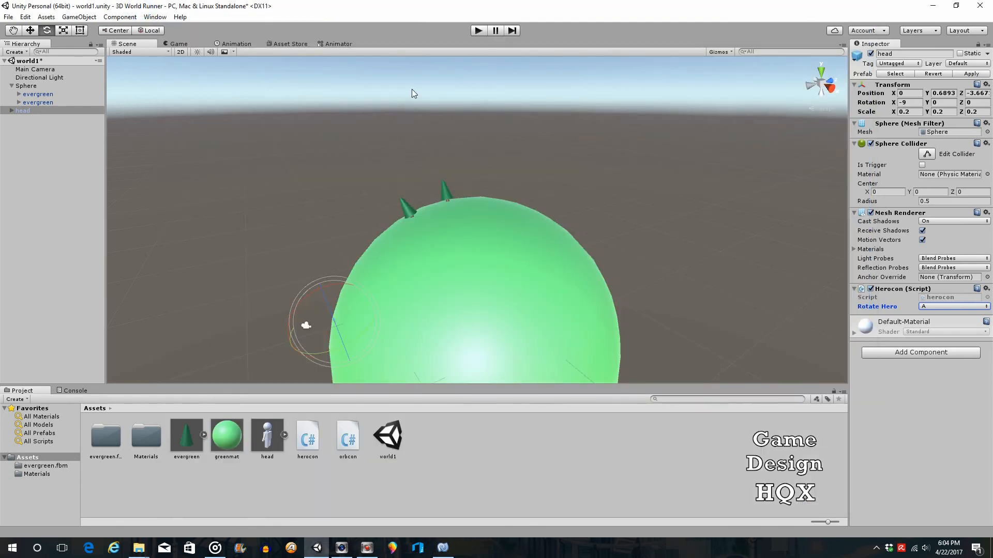
{"action": "left_click", "coordinate": [477, 31]}
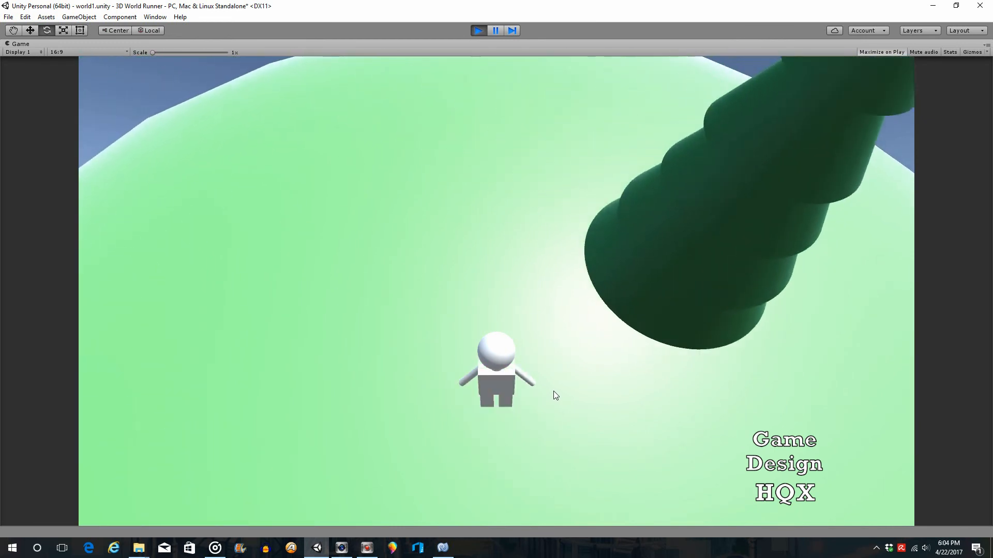
{"action": "left_click", "coordinate": [479, 30]}
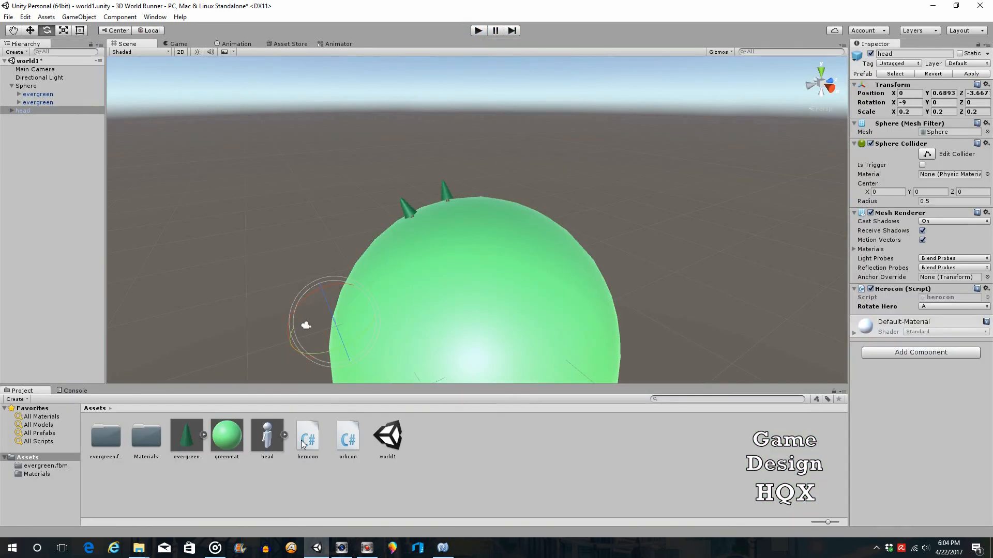
- Return to herocon.cs in MonoDevelop, change the eulerAngles vector to (0, -45, 0), and save the script
{"action": "left_click", "coordinate": [442, 548]}
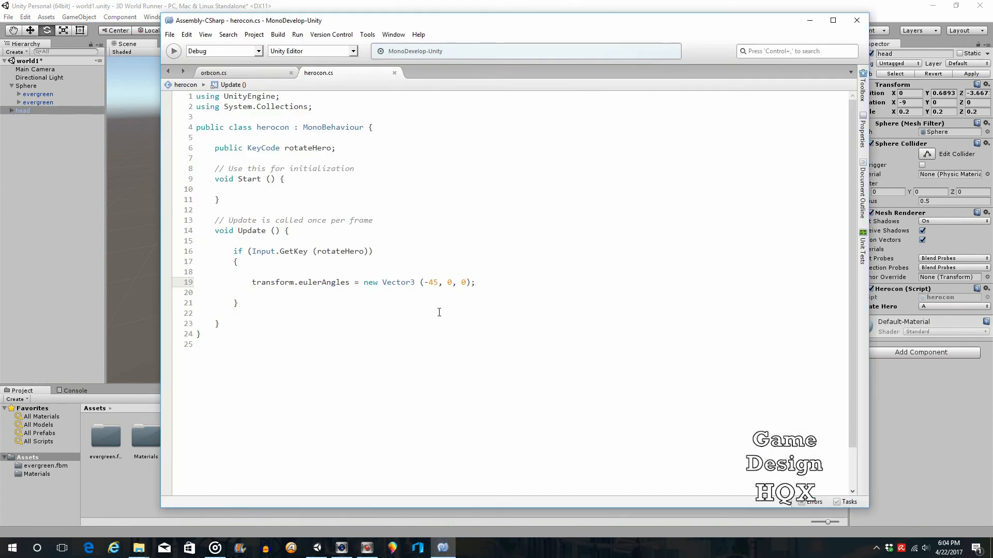
{"action": "double_click", "coordinate": [436, 283]}
{"action": "type", "text": "0"}
{"action": "double_click", "coordinate": [439, 282]}
{"action": "type", "text": "-45"}
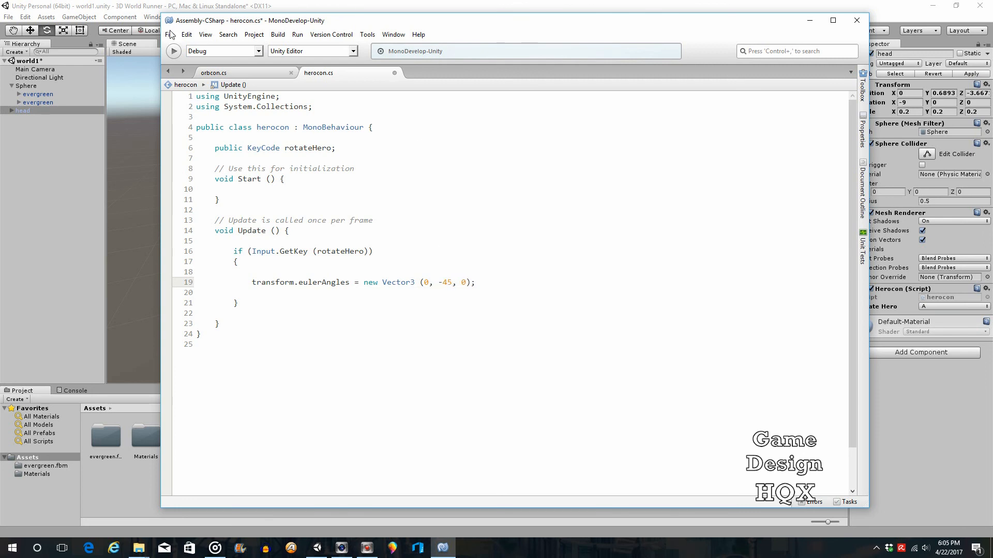
{"action": "left_click", "coordinate": [169, 34]}
{"action": "left_click", "coordinate": [186, 80]}
- Switch to Unity, run the game to test the character's Y-axis rotation, and stop it
{"action": "left_click", "coordinate": [275, 11]}
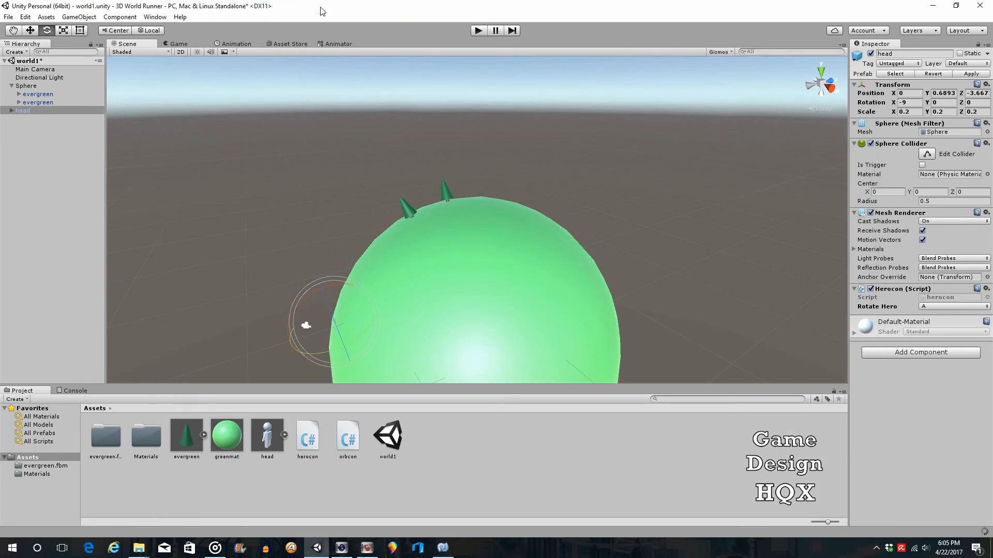
{"action": "left_click", "coordinate": [478, 32]}
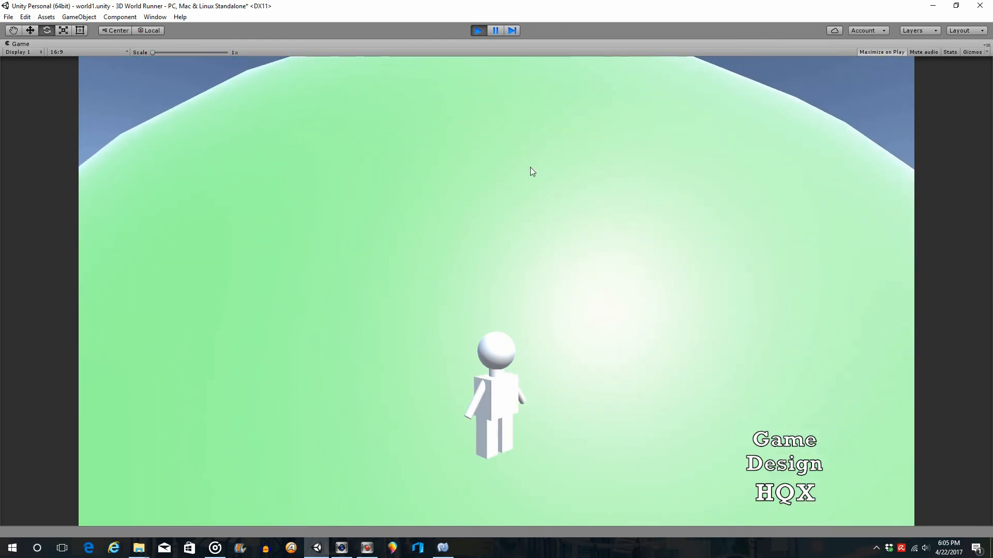
{"action": "left_click", "coordinate": [477, 31]}
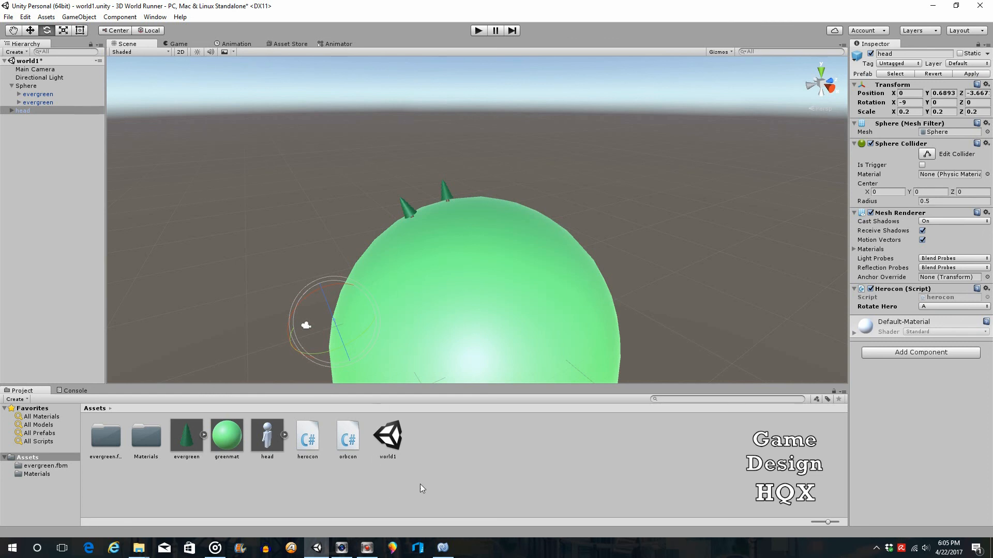
- Return to herocon.cs in MonoDevelop and add an else block with an empty body after the rotateHero condition
{"action": "left_click", "coordinate": [443, 548]}
{"action": "left_click", "coordinate": [270, 308]}
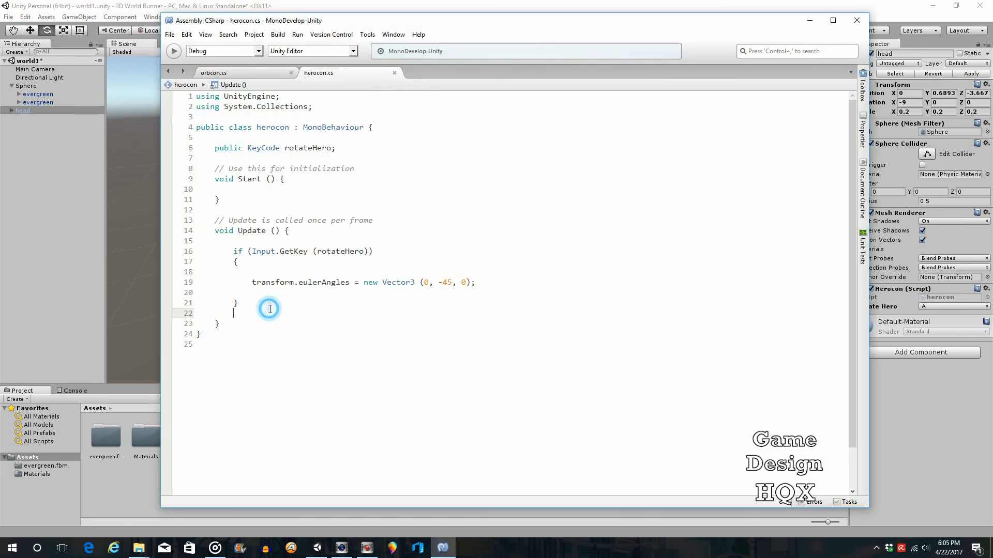
{"action": "type", "text": "else"}
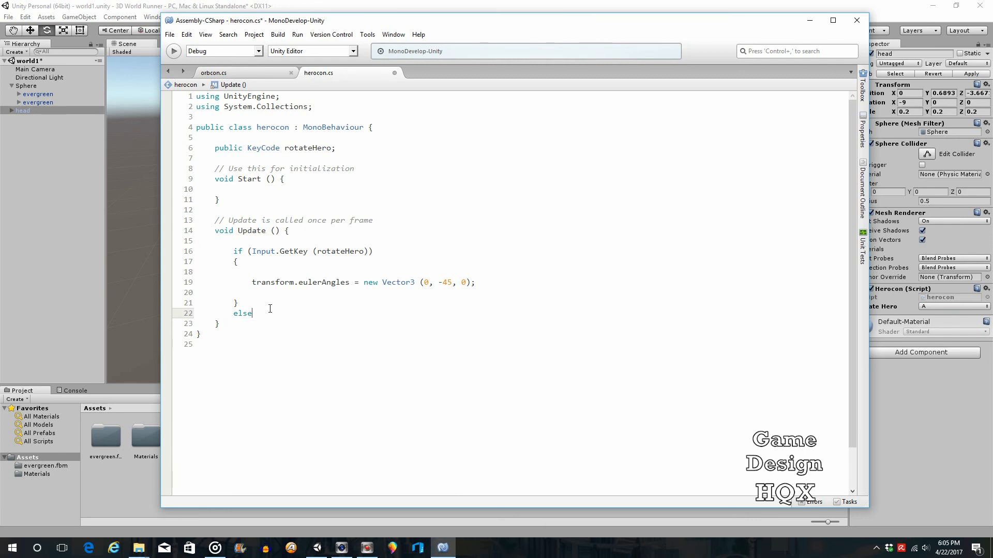
{"action": "key", "text": "Return"}
{"action": "key", "text": "Return"}
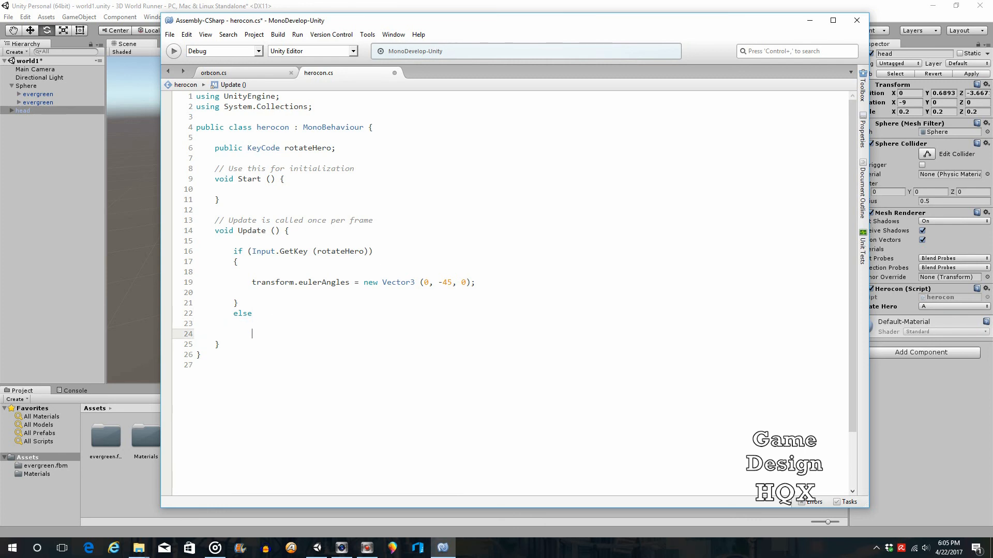
{"action": "type", "text": "{"}
{"action": "key", "text": "Return"}
{"action": "key", "text": "Return"}
{"action": "key", "text": "Return"}
{"action": "type", "text": "}"}
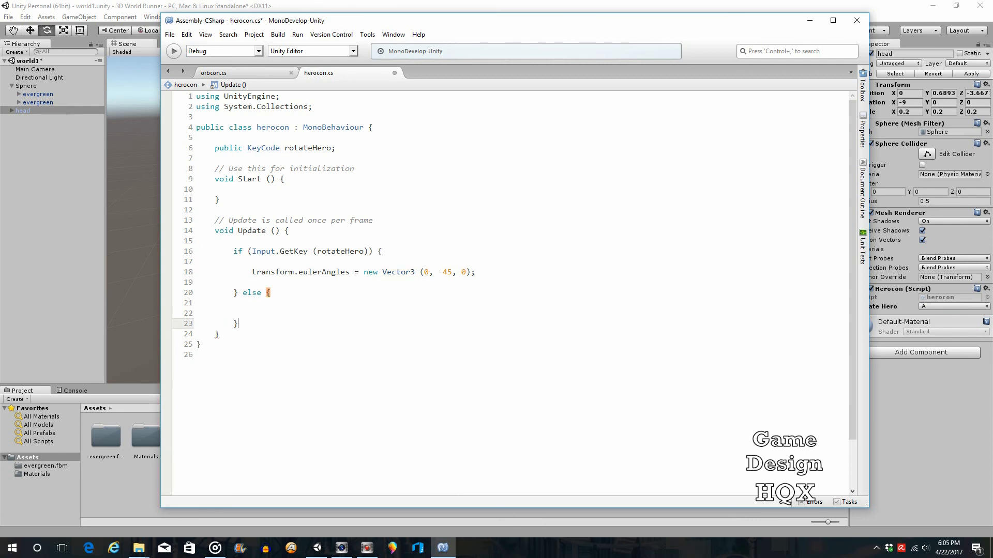
- Reformat the if and else statements so that else and both opening braces stand on their own lines
{"action": "left_click", "coordinate": [241, 293]}
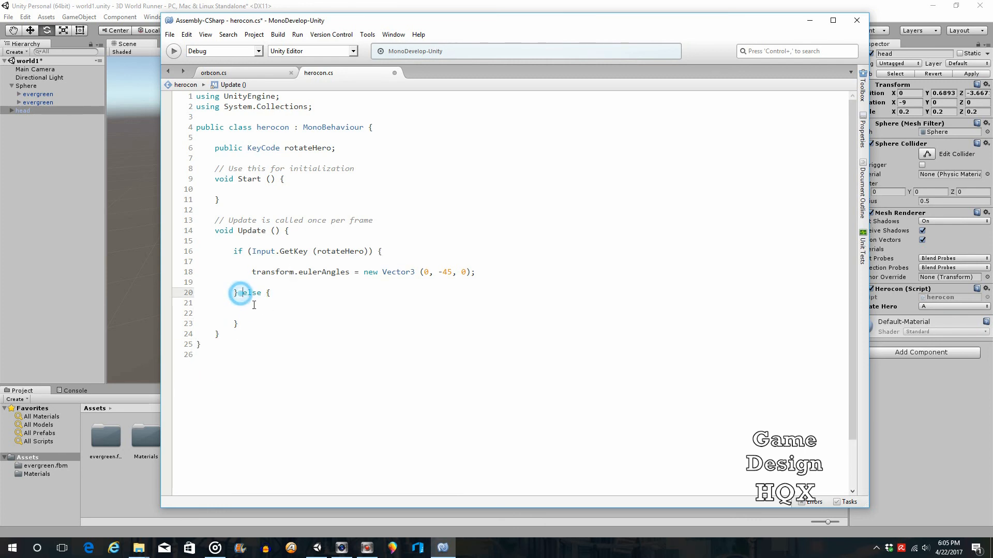
{"action": "key", "text": "Return"}
{"action": "left_click", "coordinate": [257, 303]}
{"action": "key", "text": "Return"}
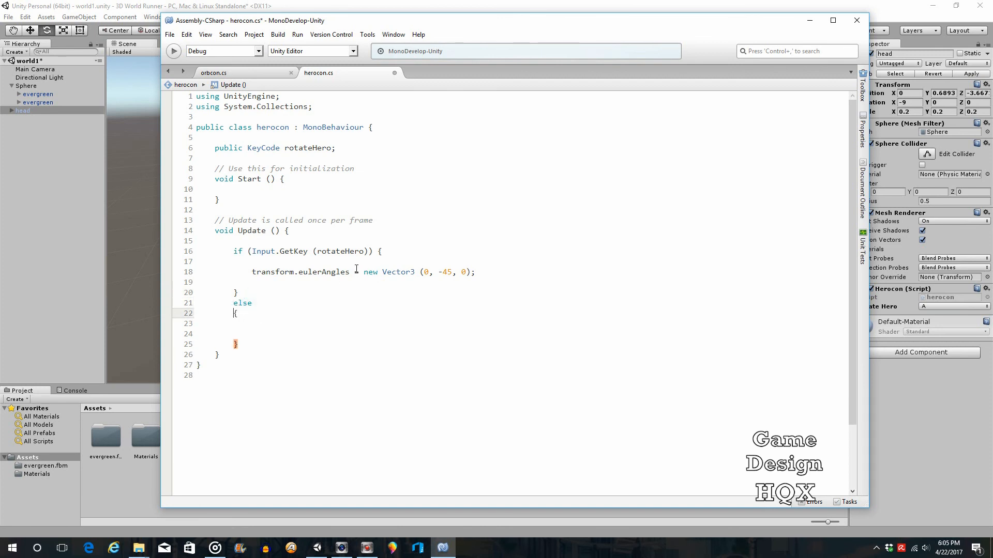
{"action": "left_click", "coordinate": [375, 250]}
{"action": "key", "text": "Return"}
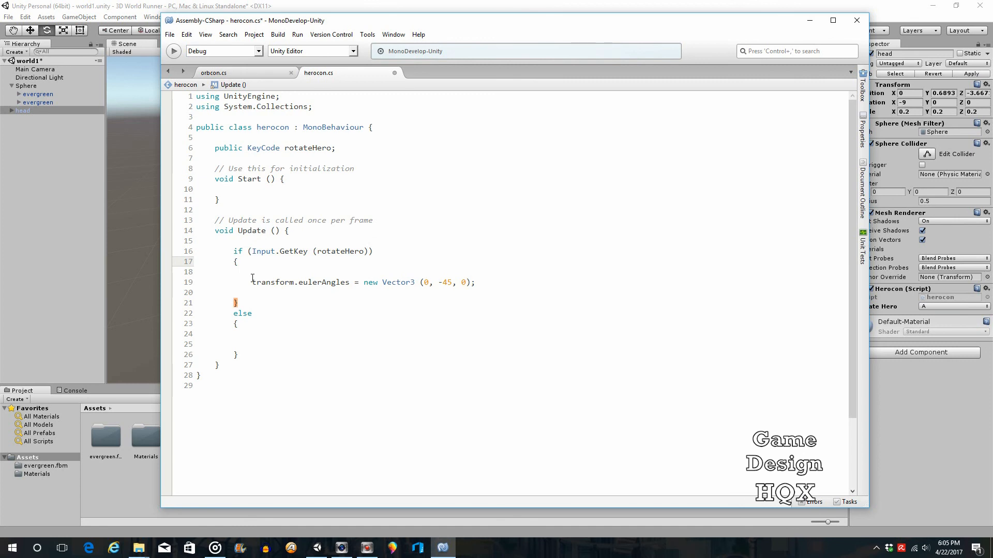
- Copy the transform.eulerAngles line into the else block, change its vector to (0, 0, 0), and save the script
{"action": "left_click_drag", "start_coordinate": [252, 282], "coordinate": [488, 282]}
{"action": "key", "text": "ctrl+c"}
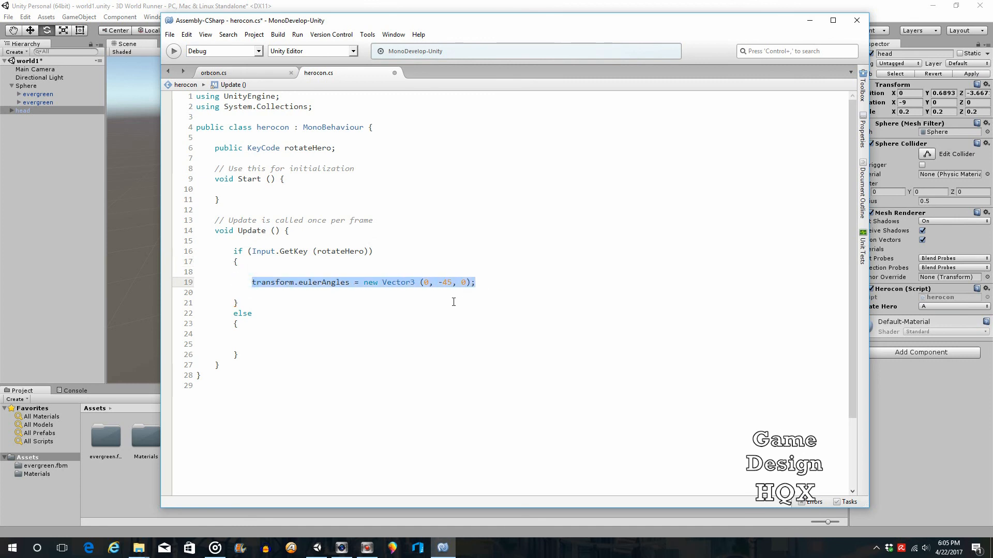
{"action": "left_click", "coordinate": [250, 342]}
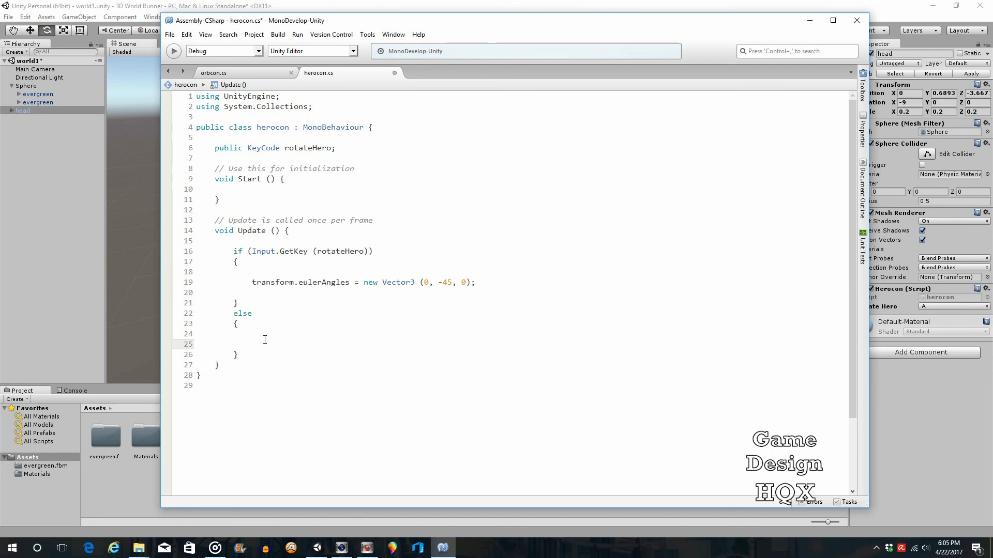
{"action": "key", "text": "ctrl+v"}
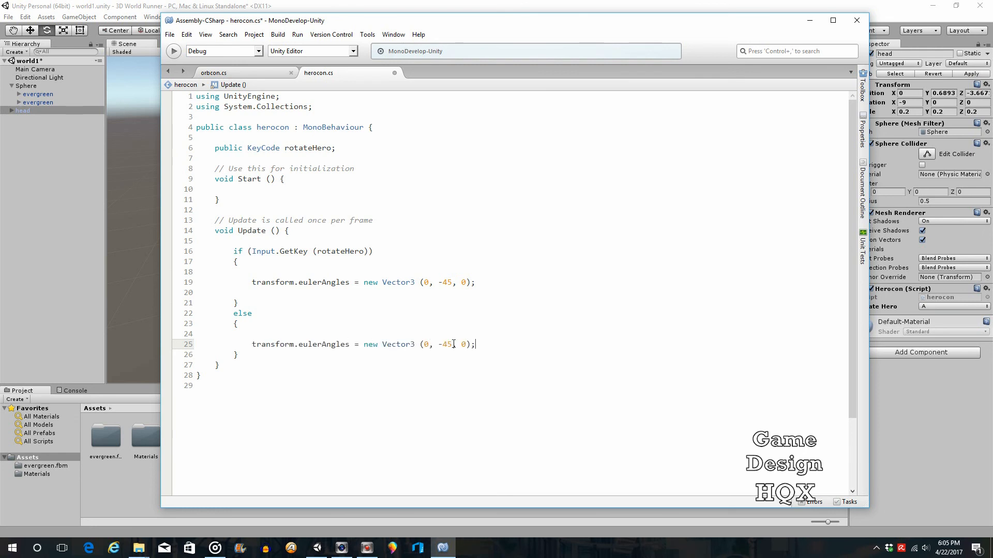
{"action": "left_click_drag", "start_coordinate": [454, 344], "coordinate": [439, 345]}
{"action": "type", "text": "0"}
{"action": "left_click", "coordinate": [169, 34]}
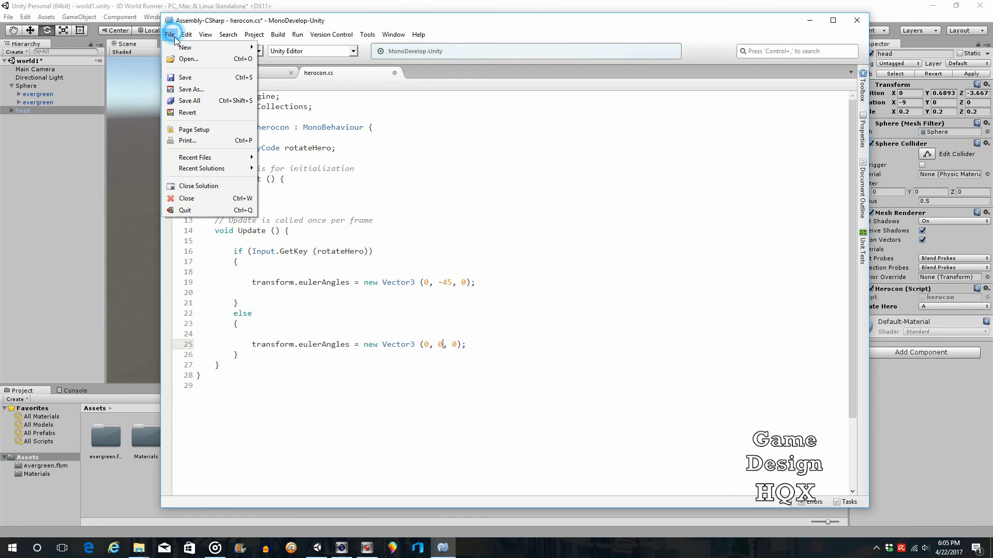
{"action": "left_click", "coordinate": [185, 78]}
- Switch to Unity, run the game to test the character's return to zero rotation, and stop it
{"action": "key", "text": "alt+Tab"}
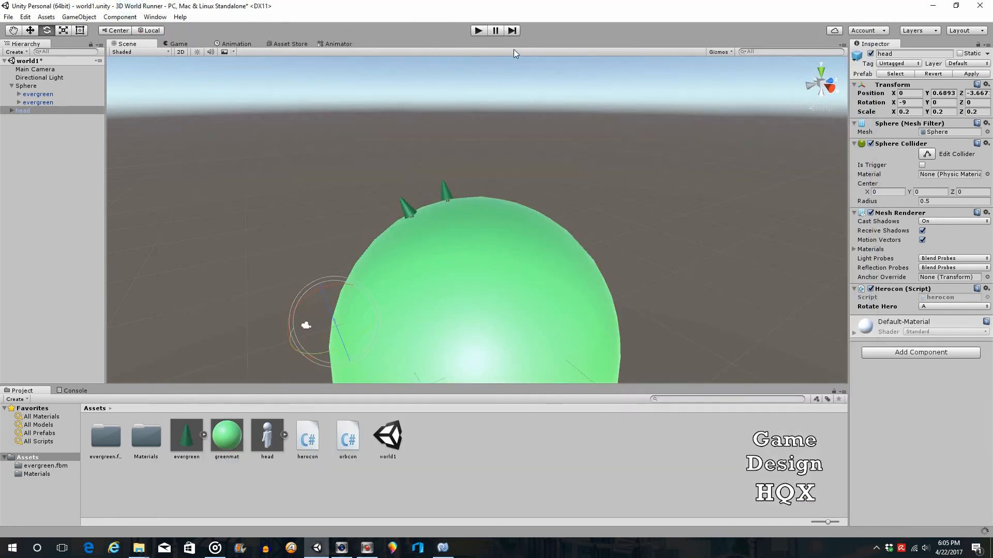
{"action": "left_click", "coordinate": [482, 30]}
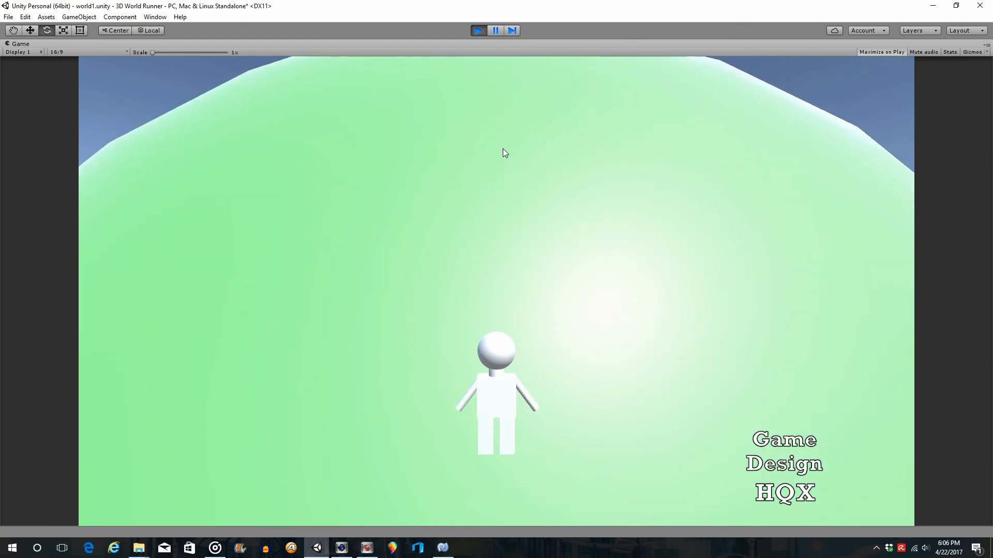
{"action": "left_click", "coordinate": [477, 31]}
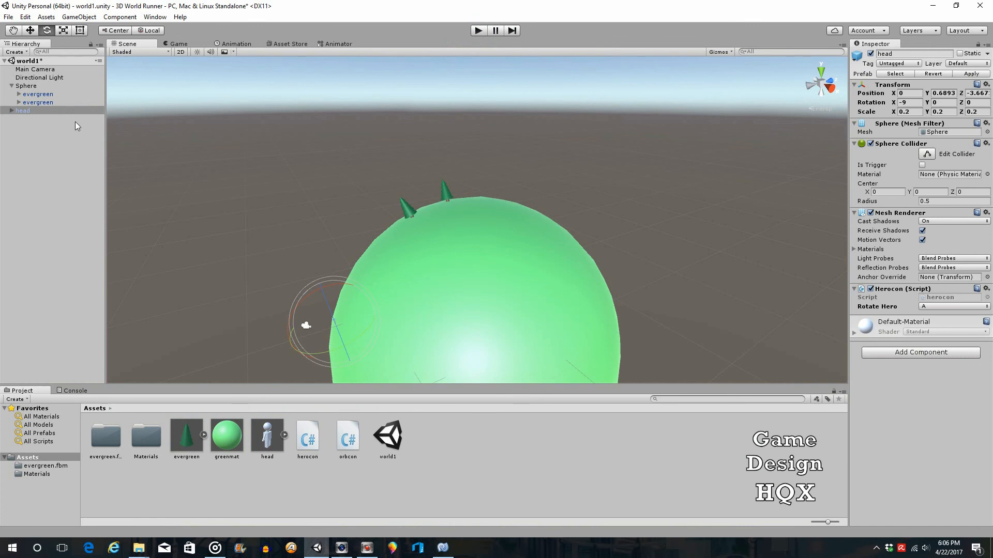